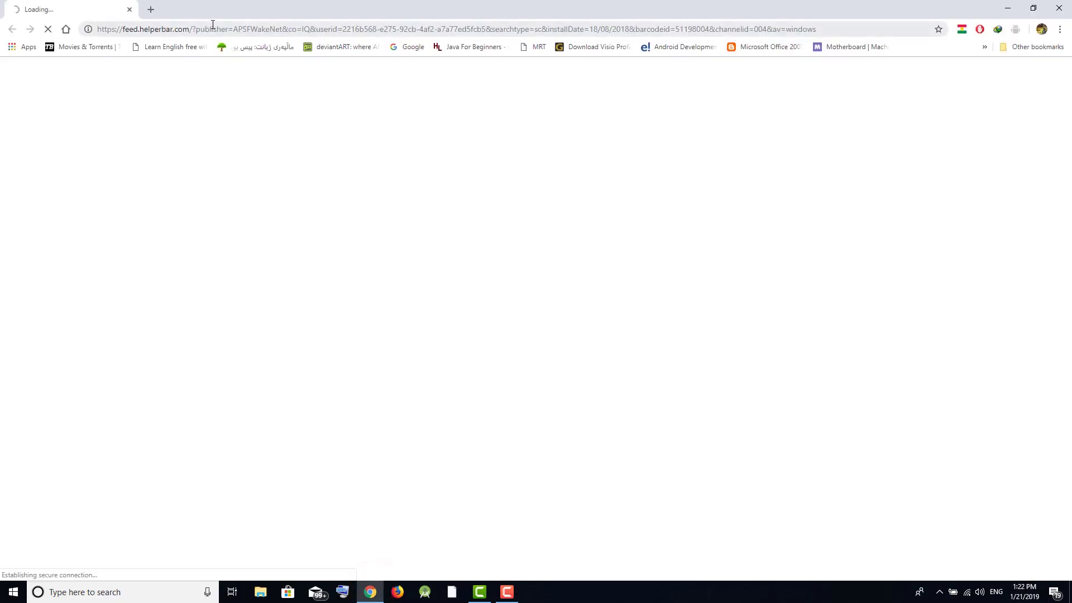
Load komar.edu.iq/english/mls/wp-admin in Chrome's address bar, correcting a typo first.
left_click(221, 29)
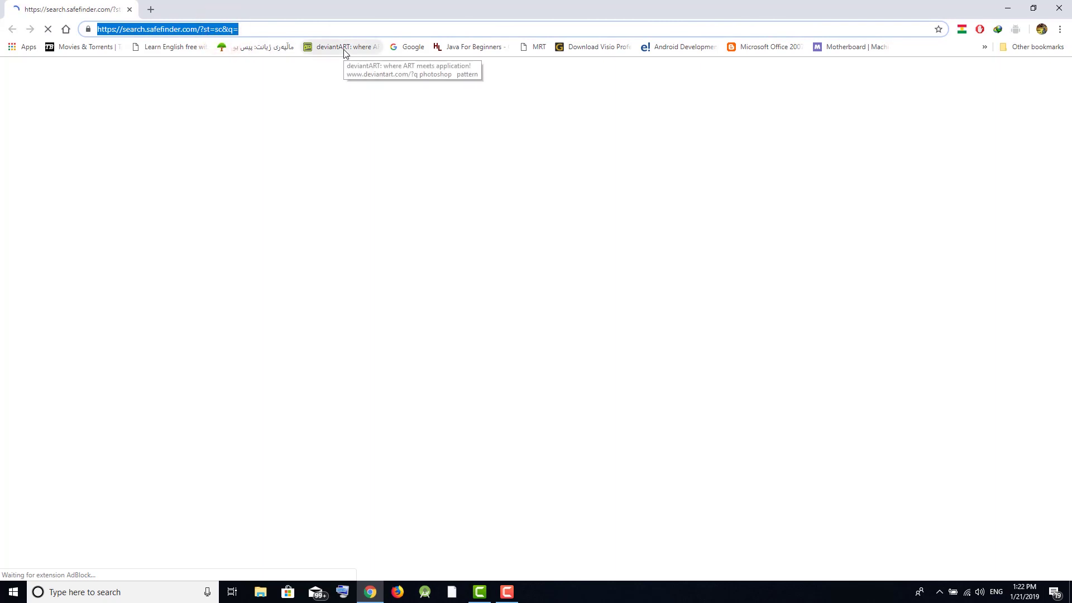
type("komar.edu.iq")
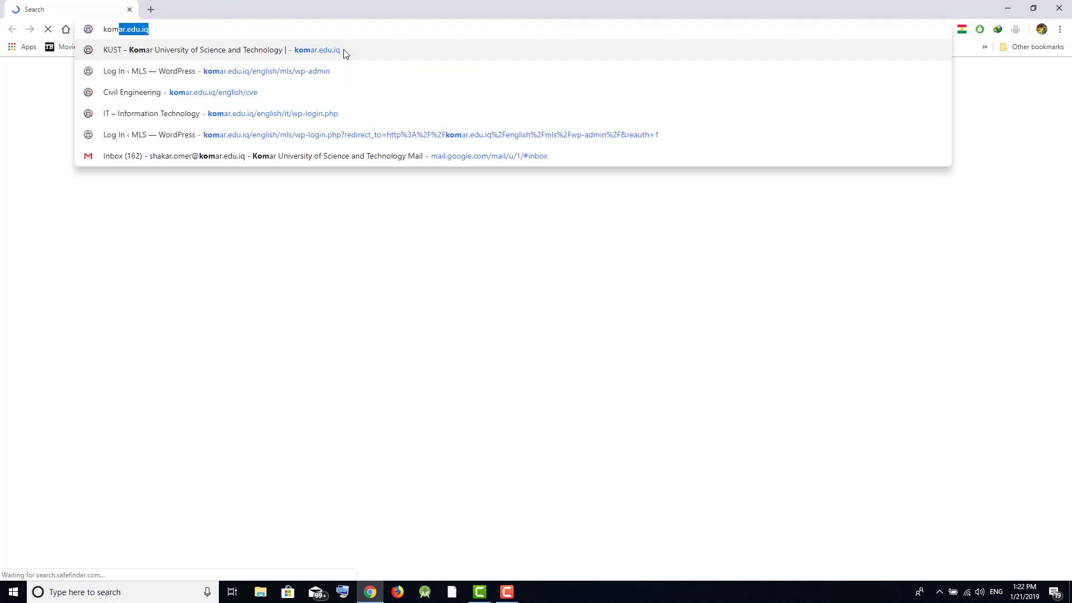
type("/")
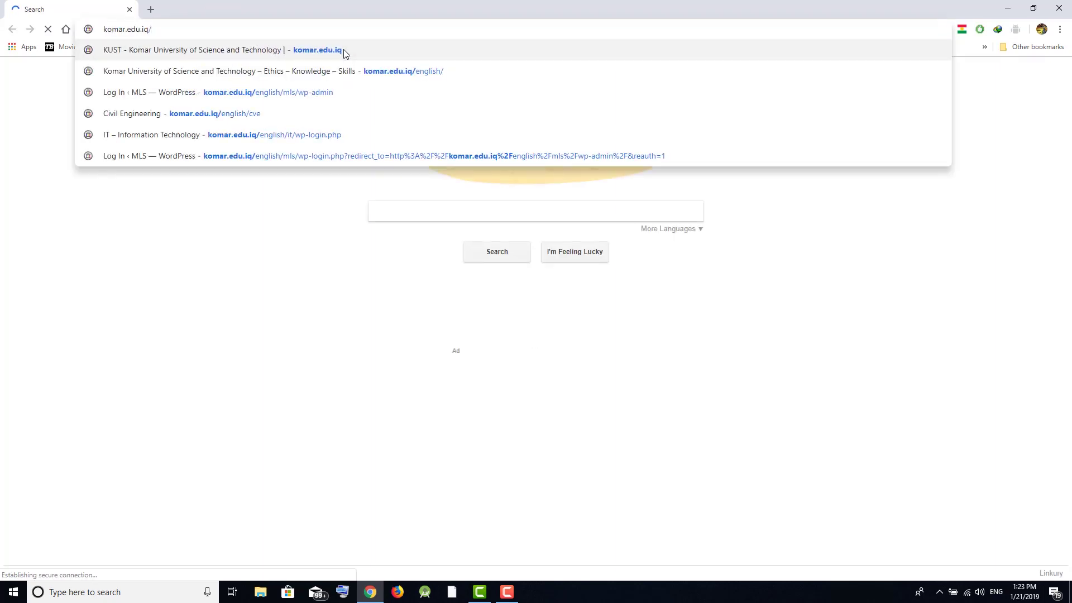
type("engli")
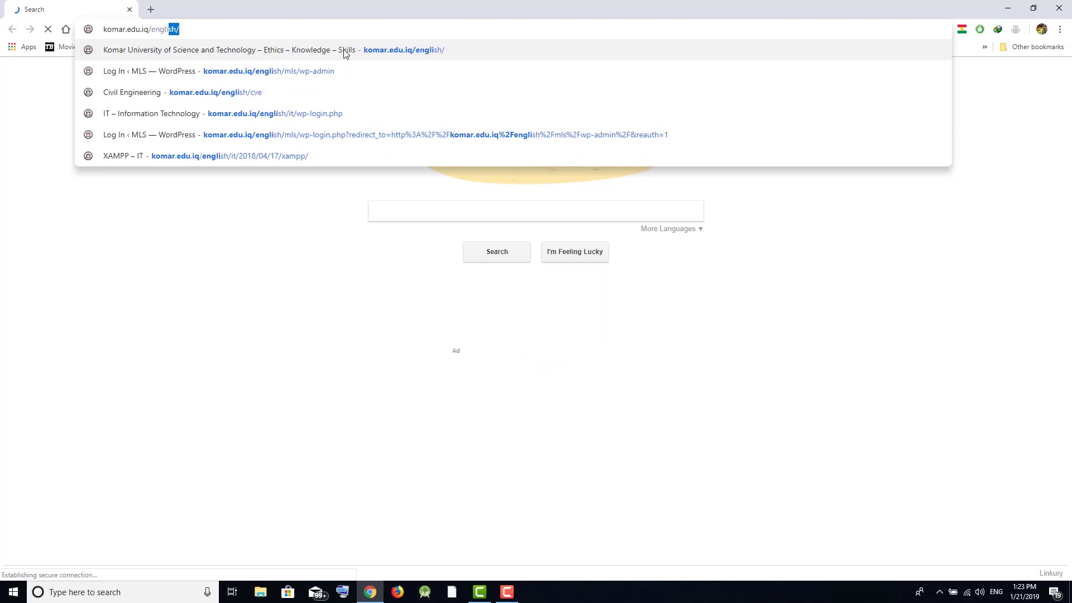
type("sh/mls/a")
key("BackSpace")
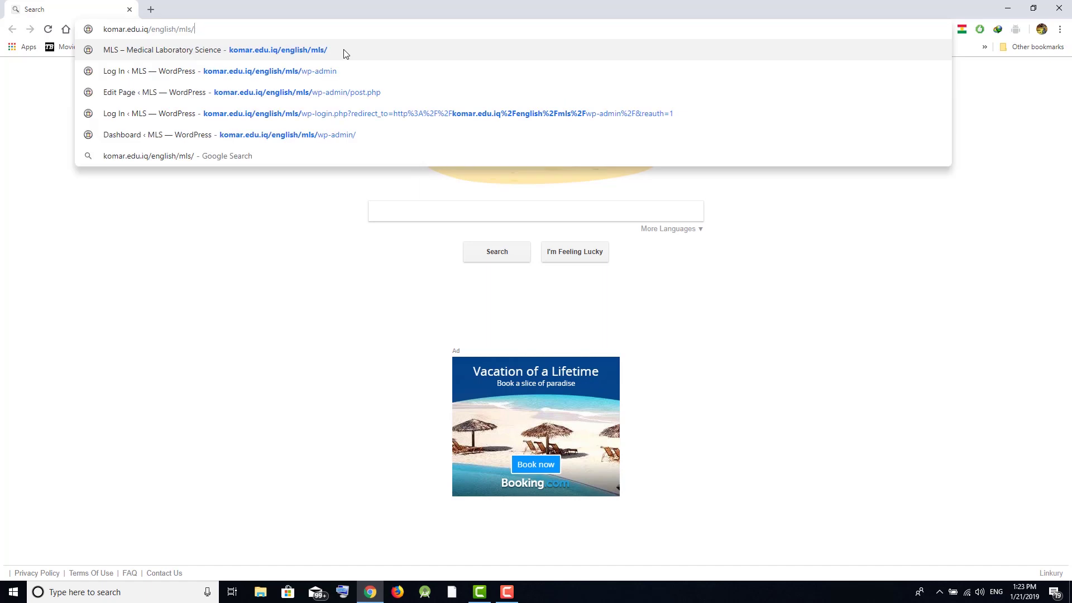
type("wp-admin")
key("Return")
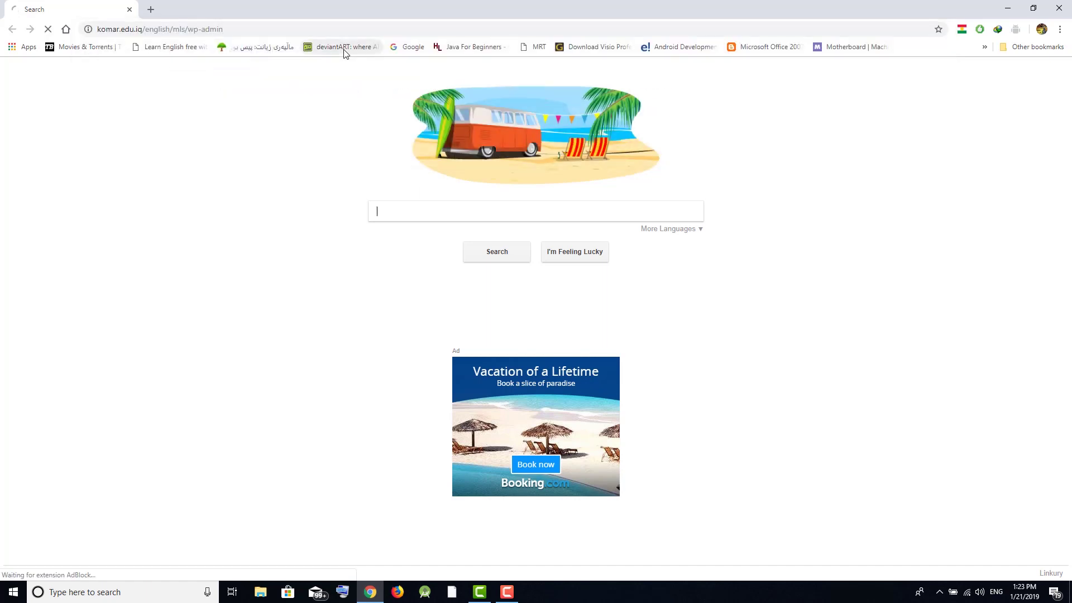
Log in with the saved username and the account password to reach the MLS Dashboard.
type("s")
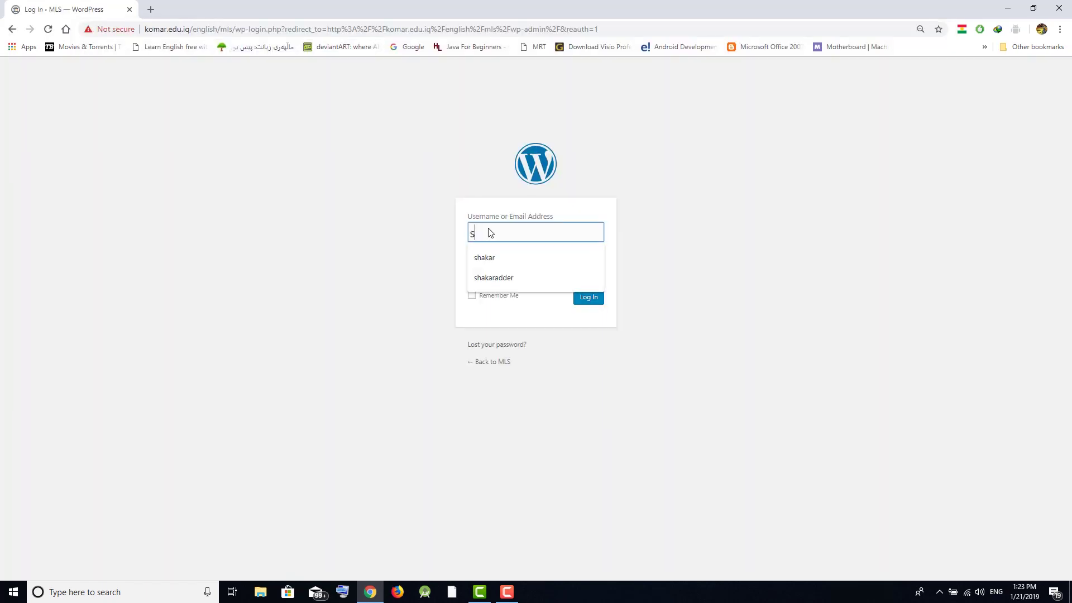
type("ha")
key("Down")
key("Tab")
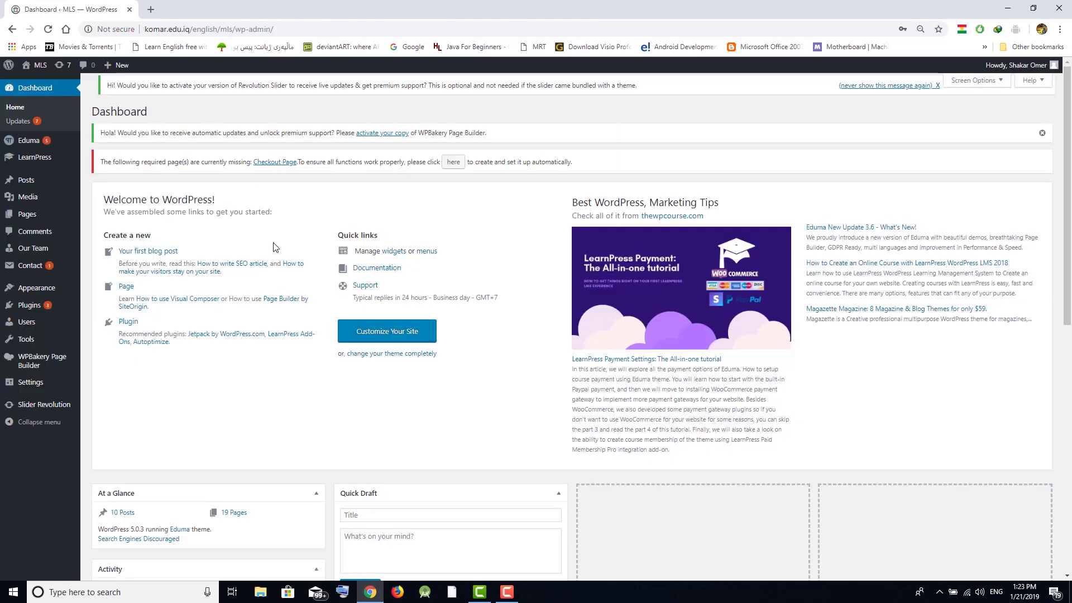
mouse_move(42, 75)
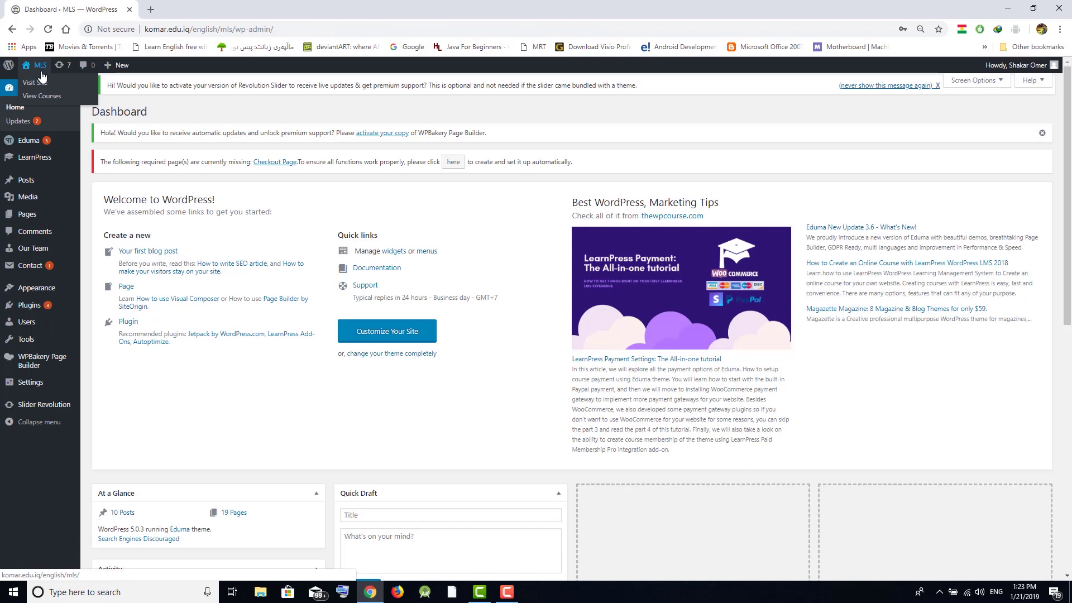
Visit the live MLS site and scroll through its home page.
left_click(40, 84)
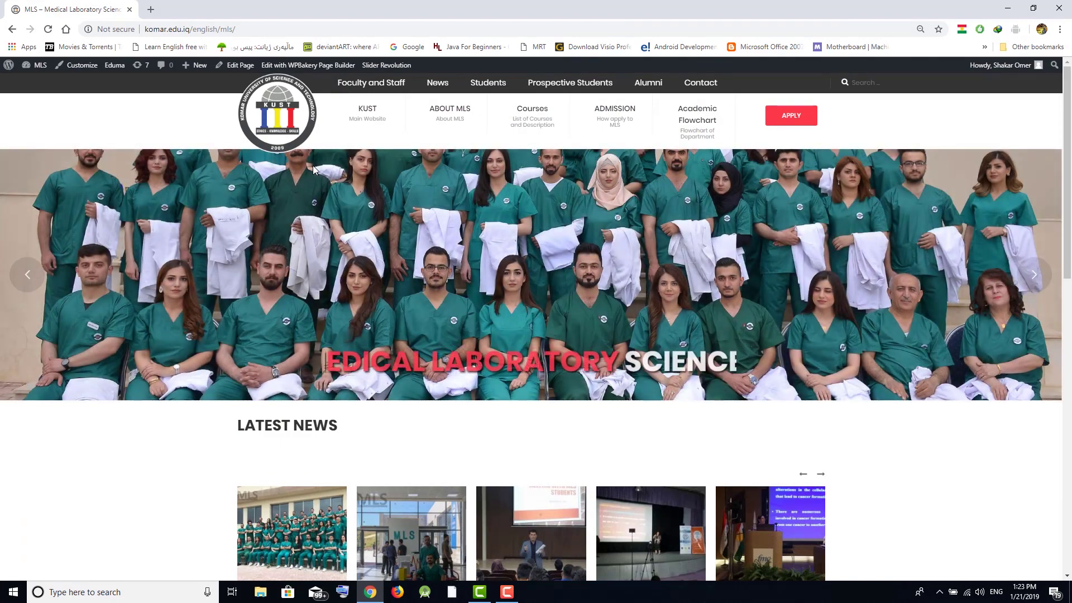
scroll(314, 170, "down", 1)
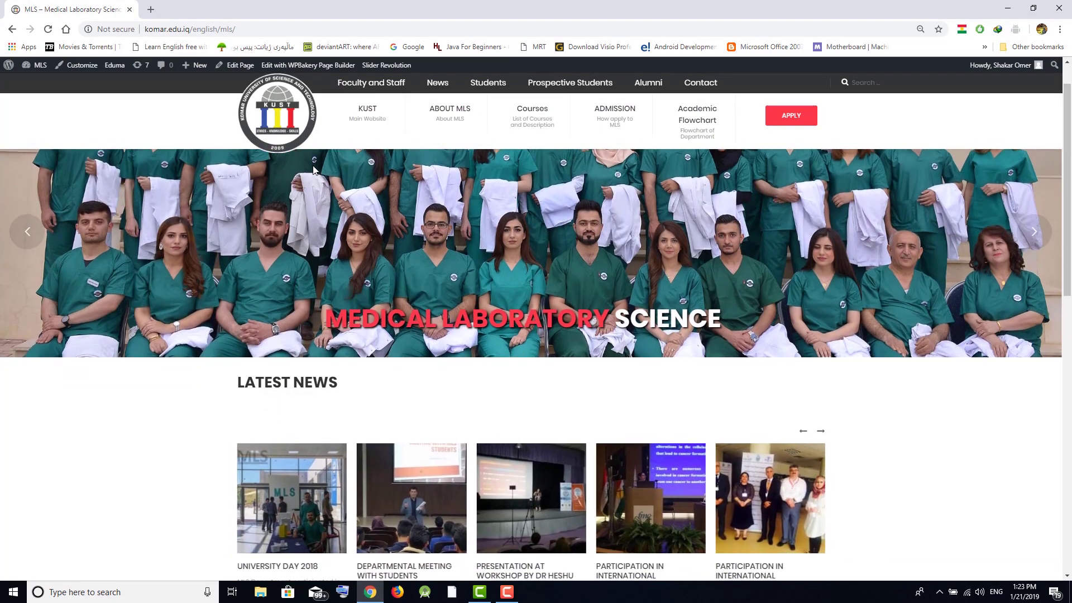
scroll(313, 169, "down", 3)
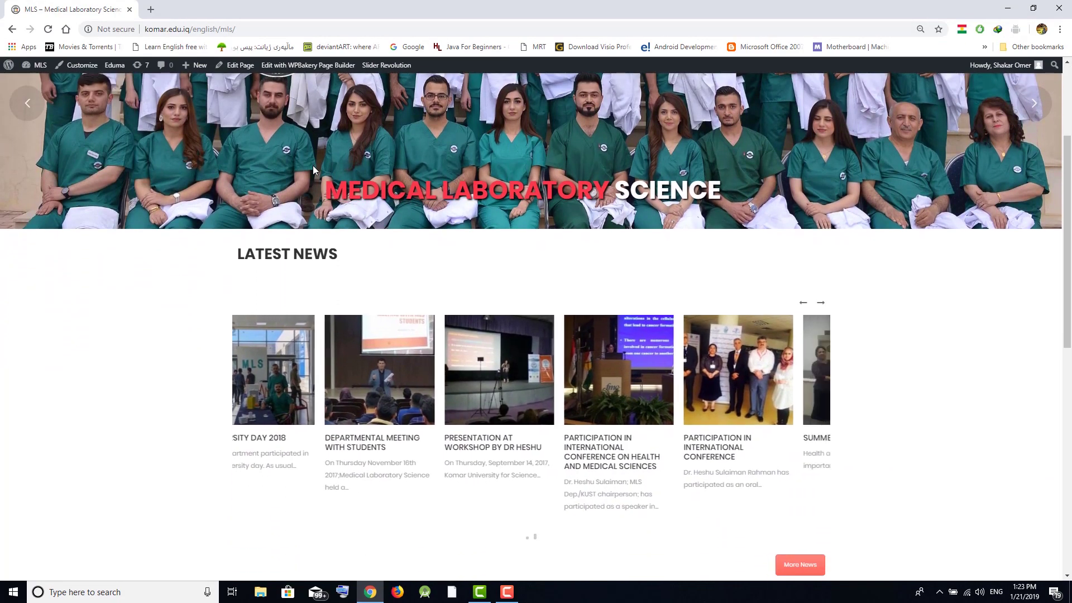
scroll(313, 166, "down", 3)
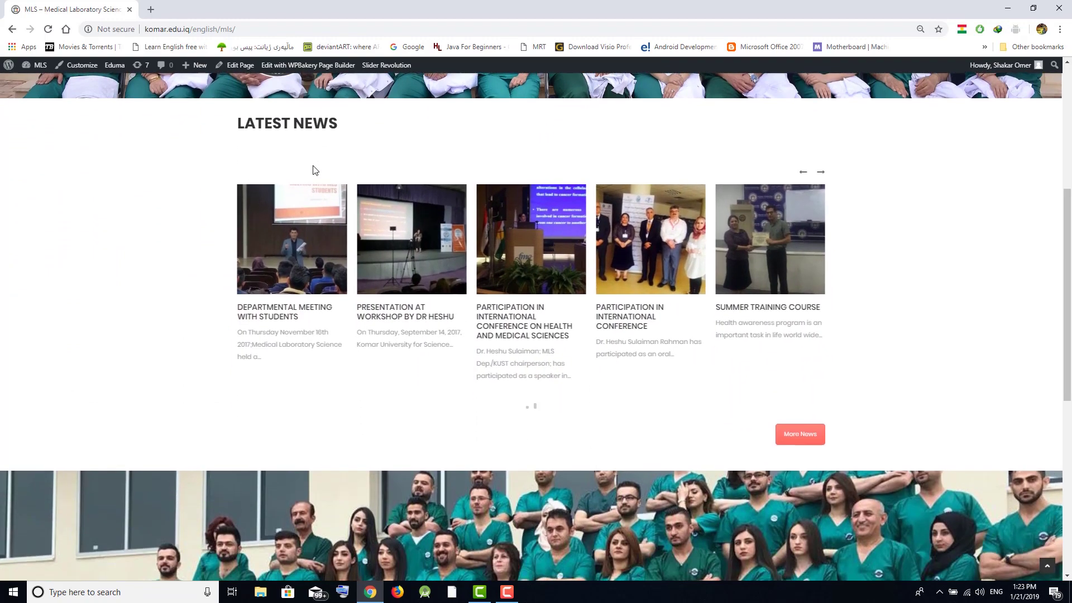
scroll(314, 170, "down", 8)
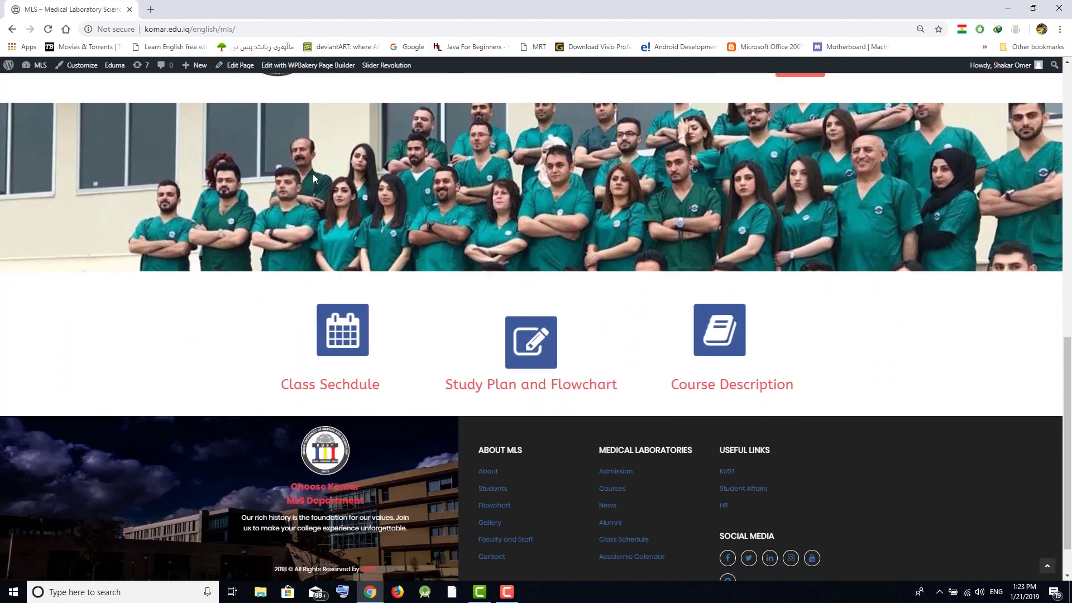
scroll(313, 179, "down", 1)
scroll(313, 178, "up", 7)
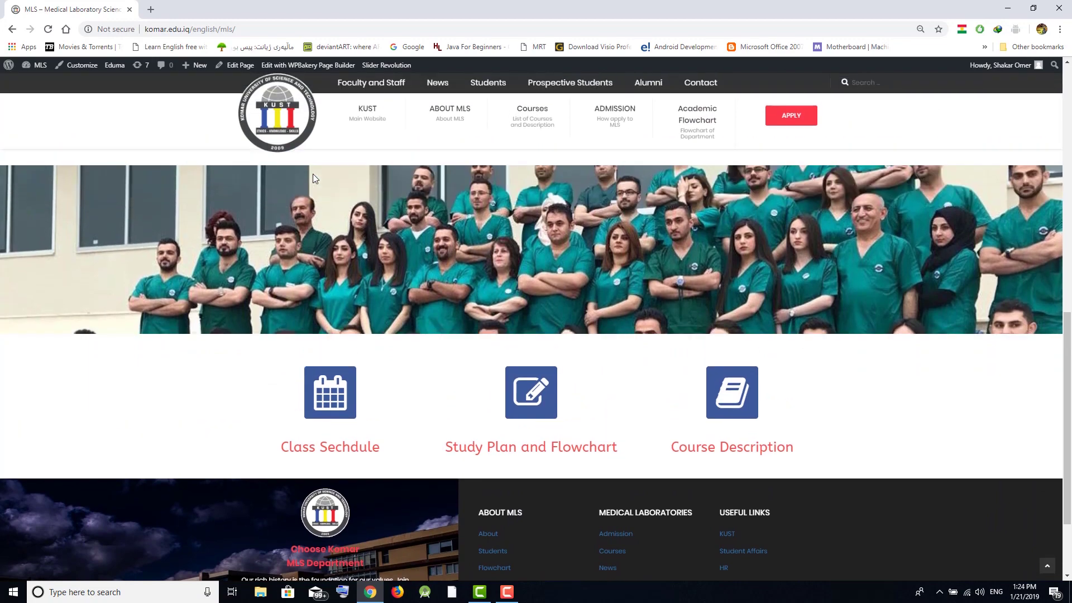
scroll(313, 180, "up", 8)
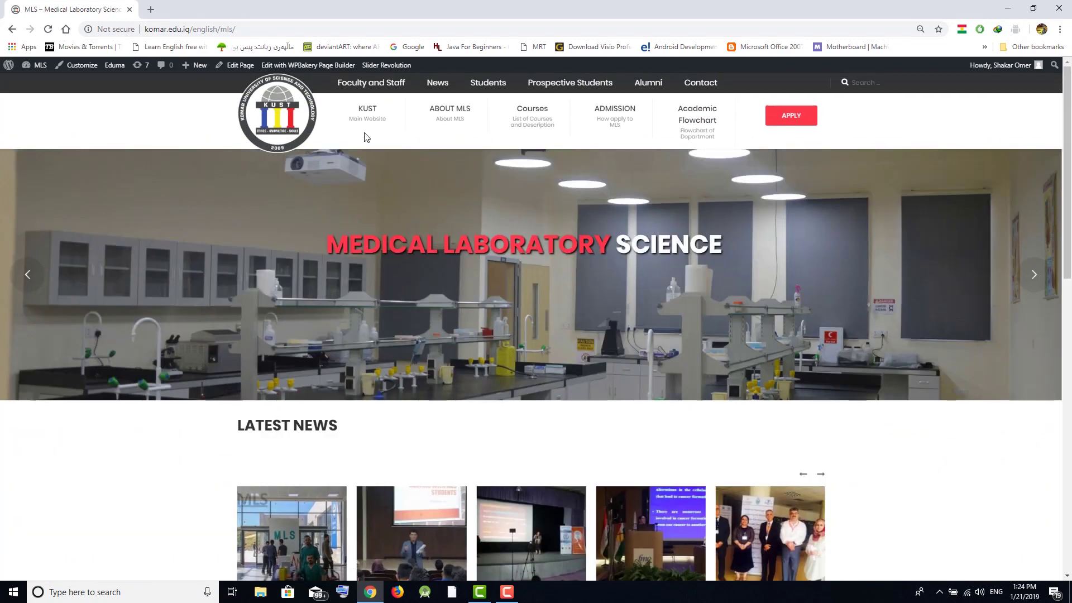
Look over the Foculty & Staff page, then the News page.
left_click(384, 84)
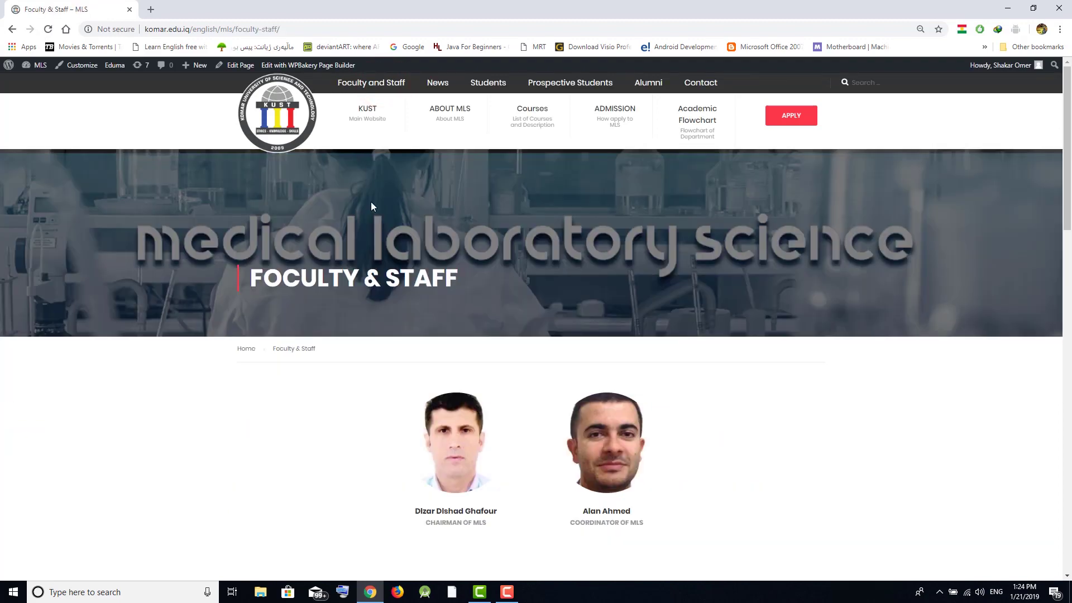
scroll(418, 306, "down", 6)
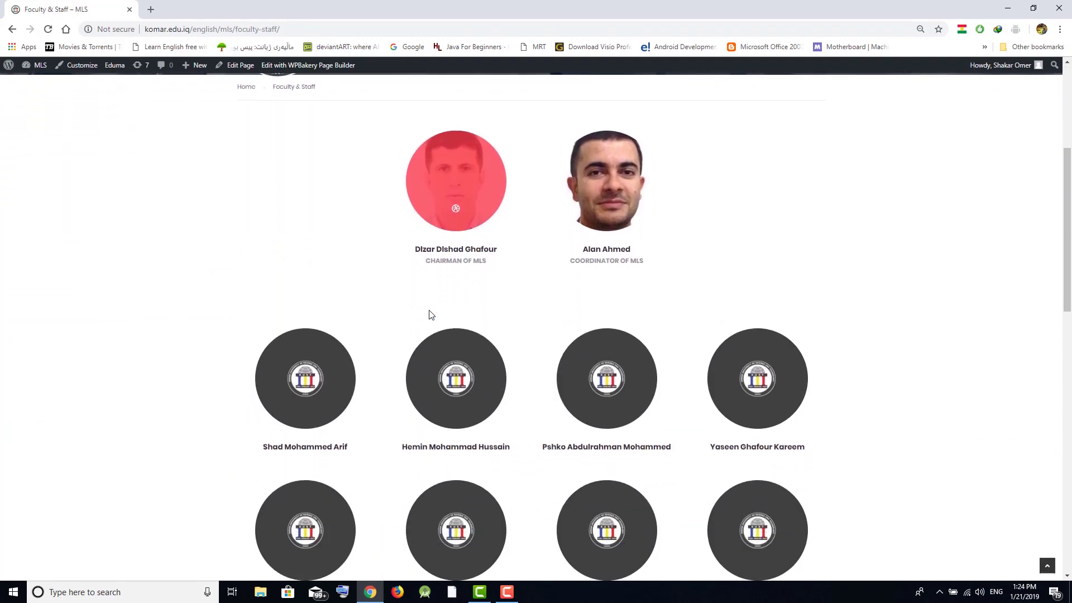
scroll(431, 314, "down", 6)
scroll(431, 314, "up", 8)
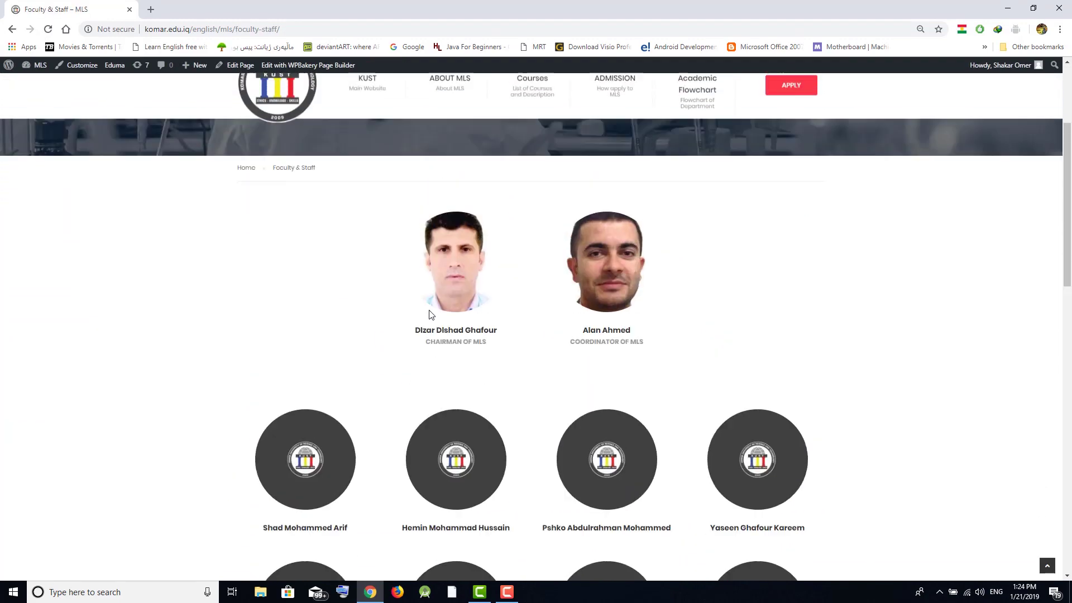
scroll(430, 314, "up", 3)
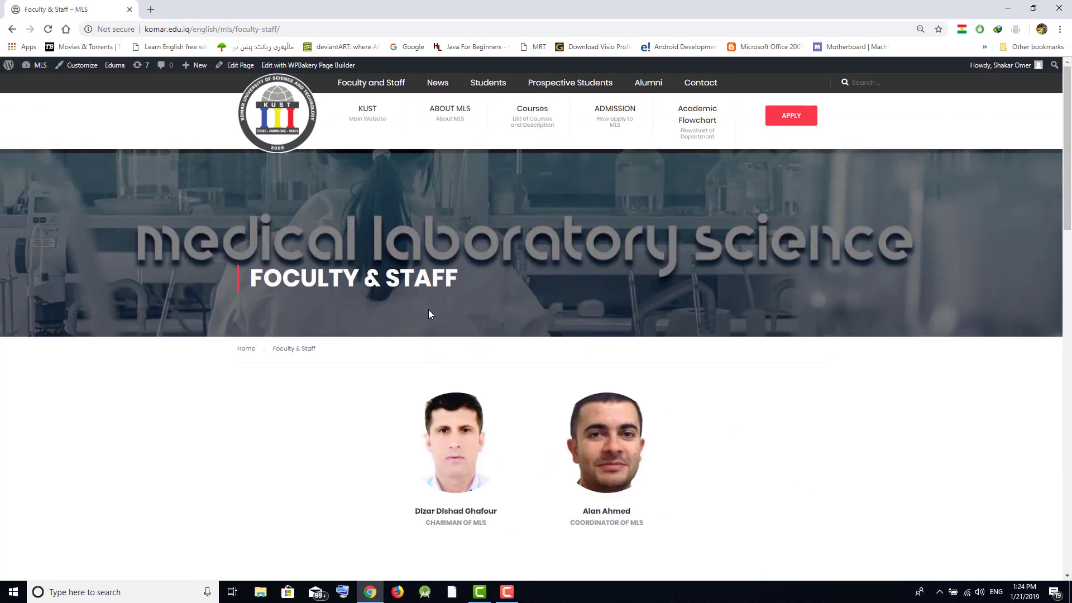
left_click(444, 89)
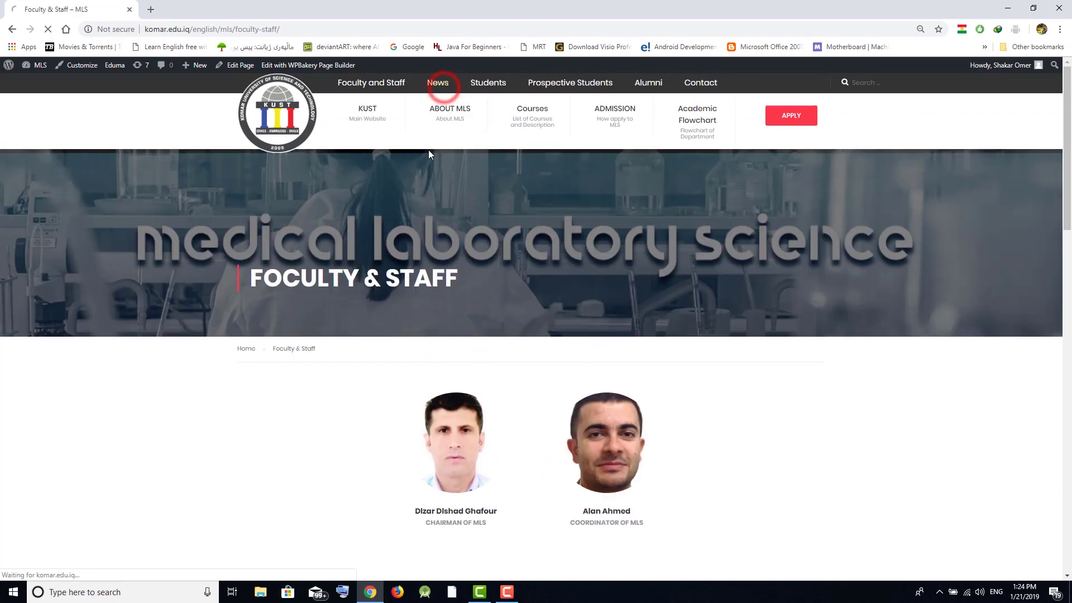
scroll(424, 188, "down", 6)
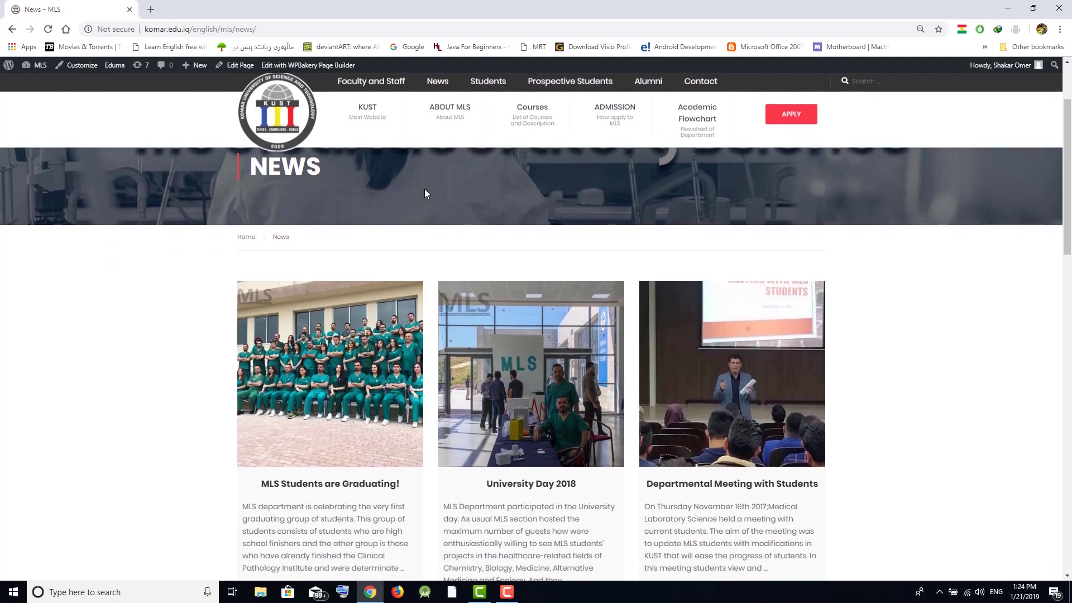
scroll(424, 192, "down", 7)
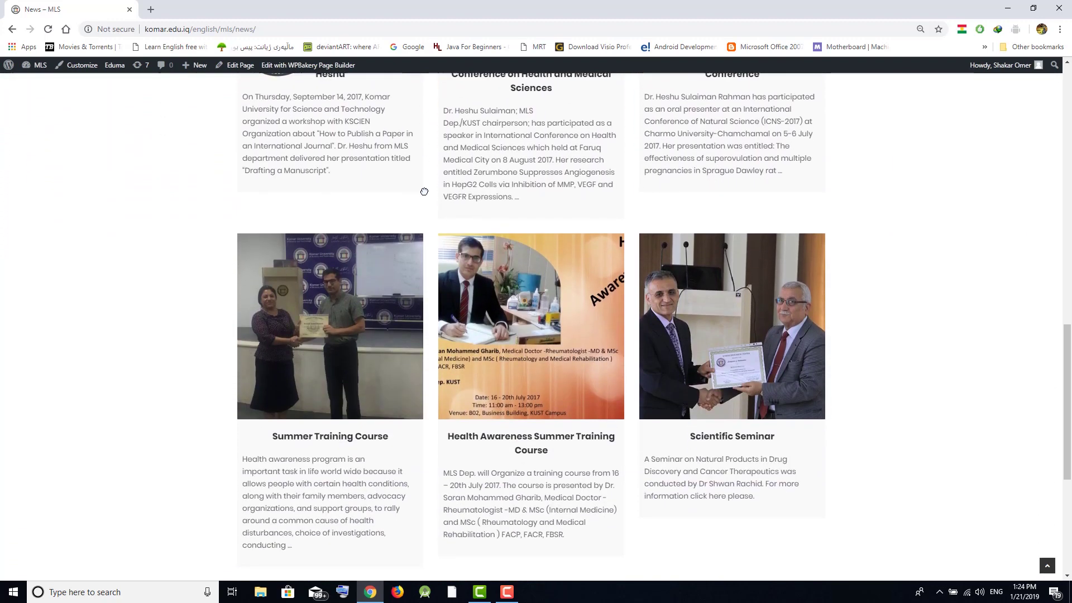
scroll(424, 192, "up", 15)
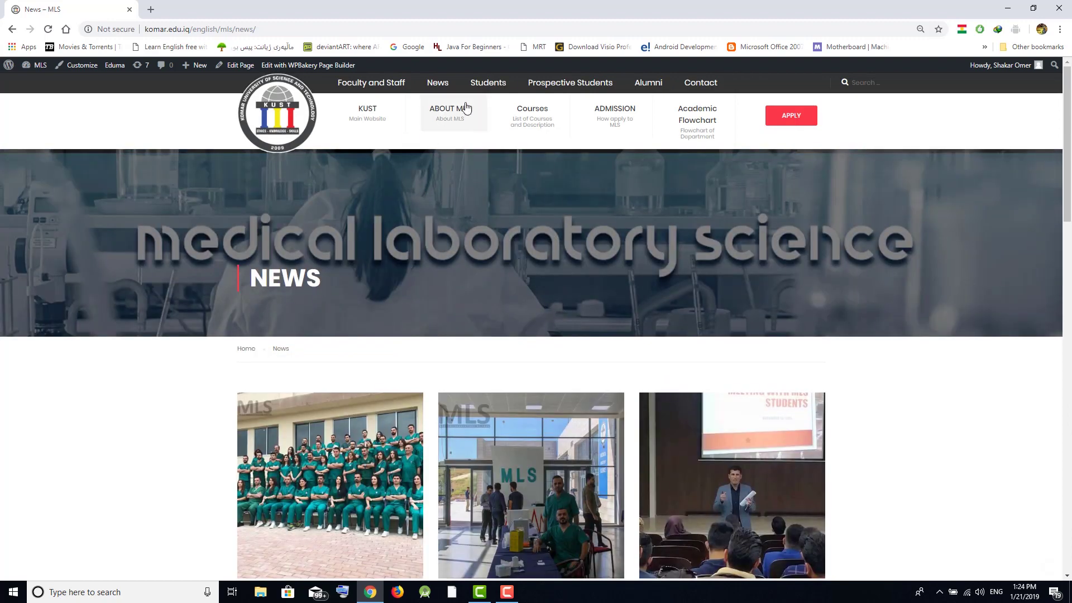
Open Students > Student Name and expand then collapse the F15 and F14 STUDENTS sections.
mouse_move(494, 90)
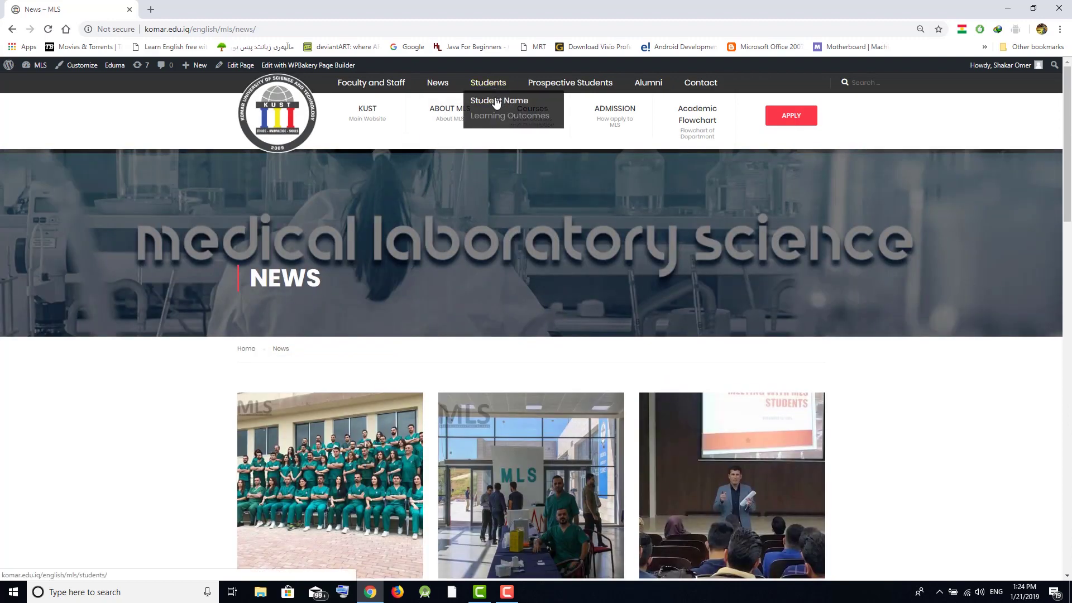
left_click(496, 102)
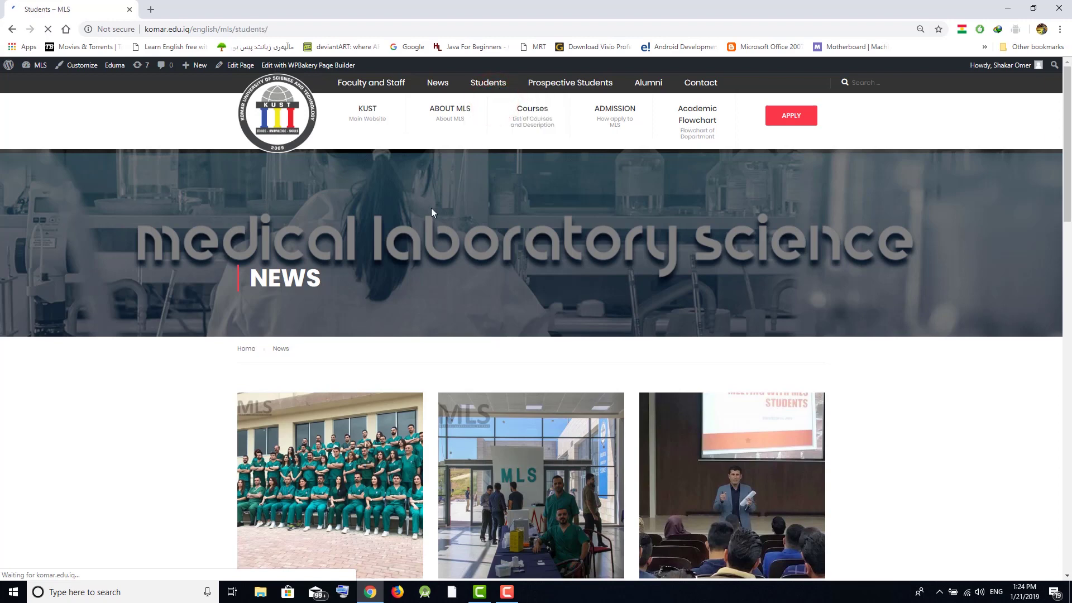
scroll(420, 327, "down", 2)
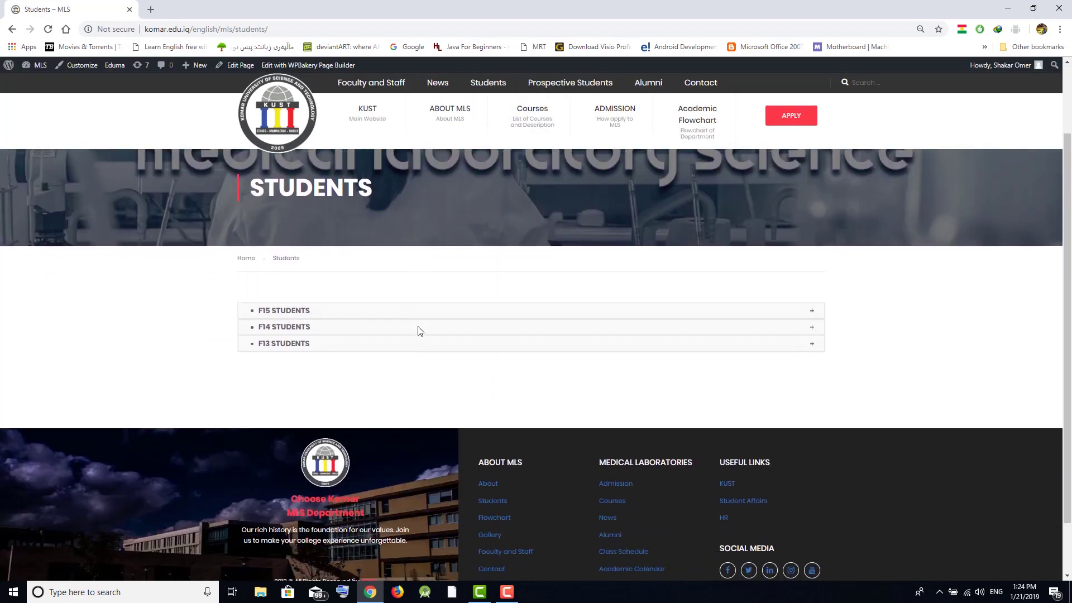
left_click(418, 311)
left_click(419, 311)
left_click(415, 334)
left_click(412, 328)
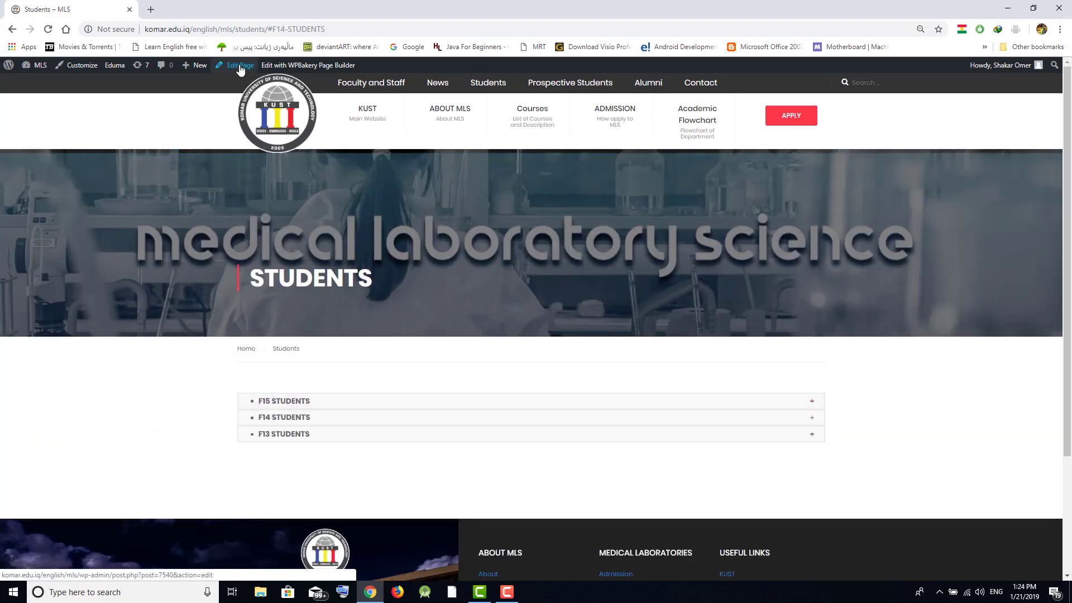
left_click(240, 66)
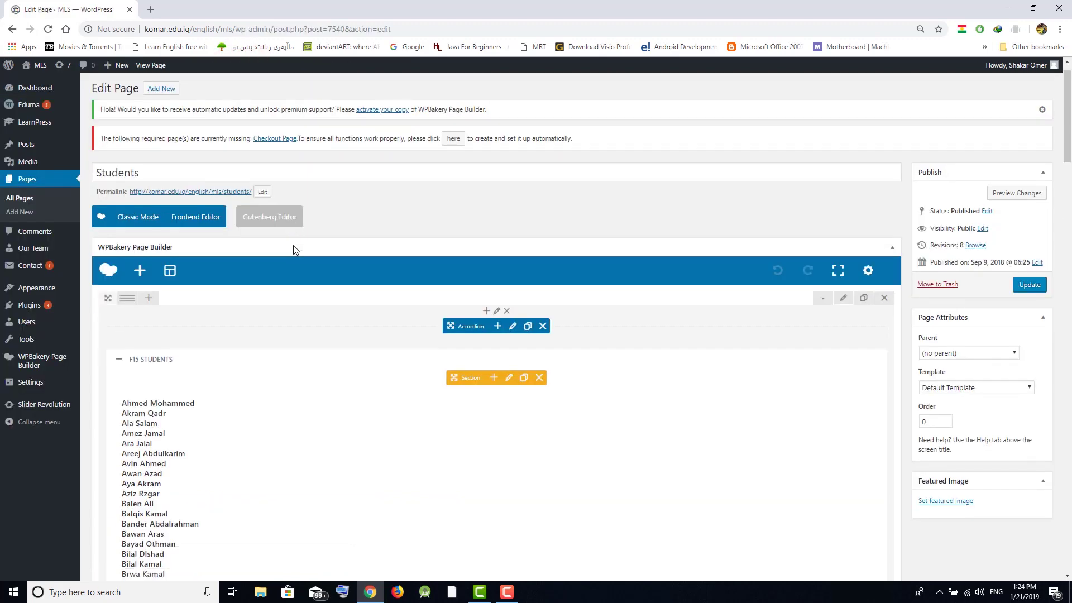
left_click(166, 360)
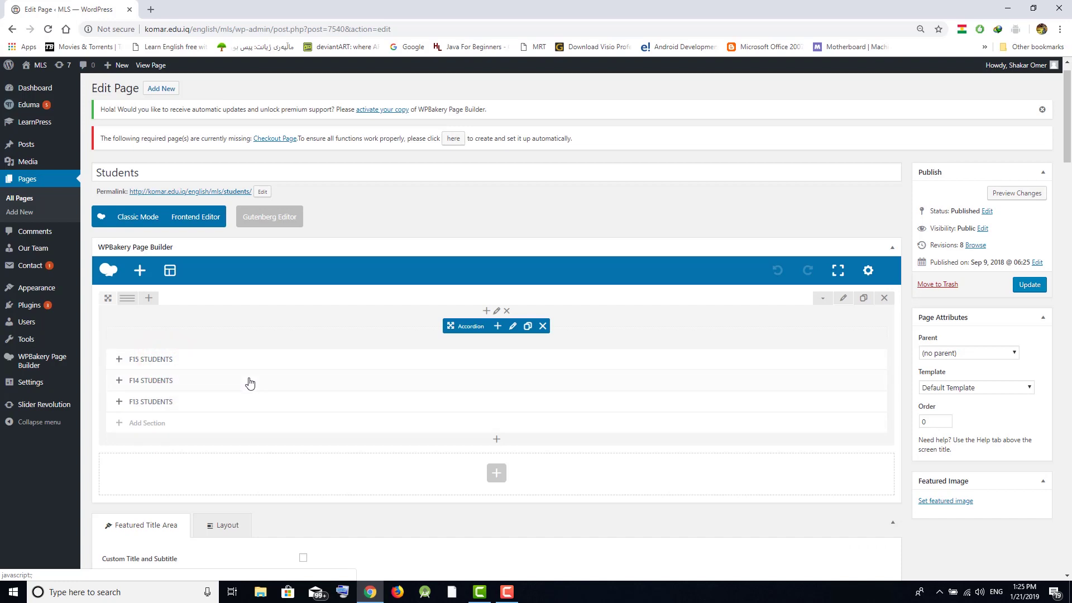
scroll(250, 383, "down", 1)
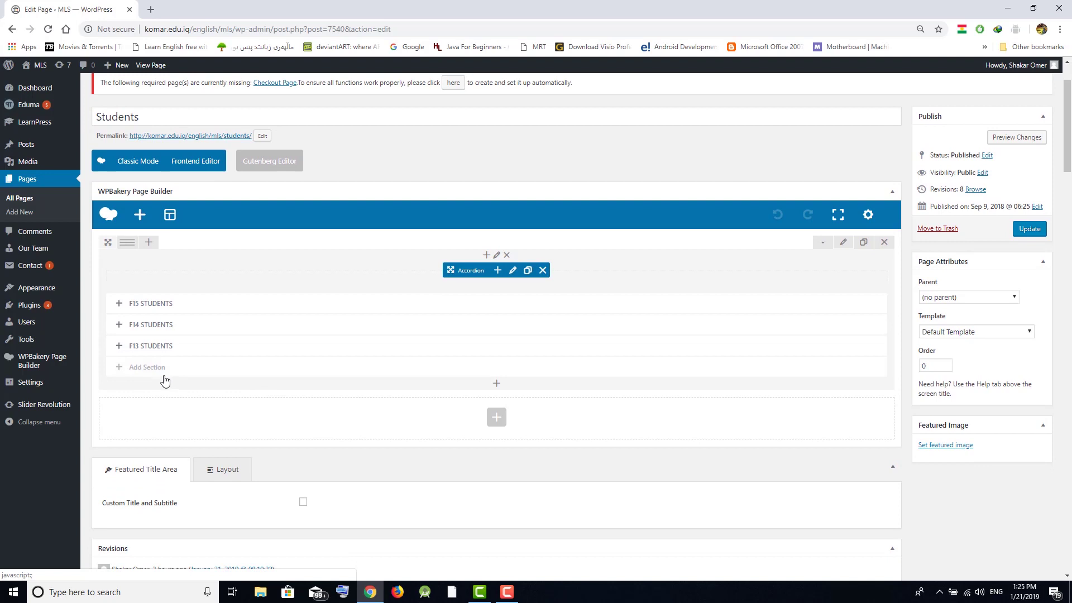
left_click(182, 307)
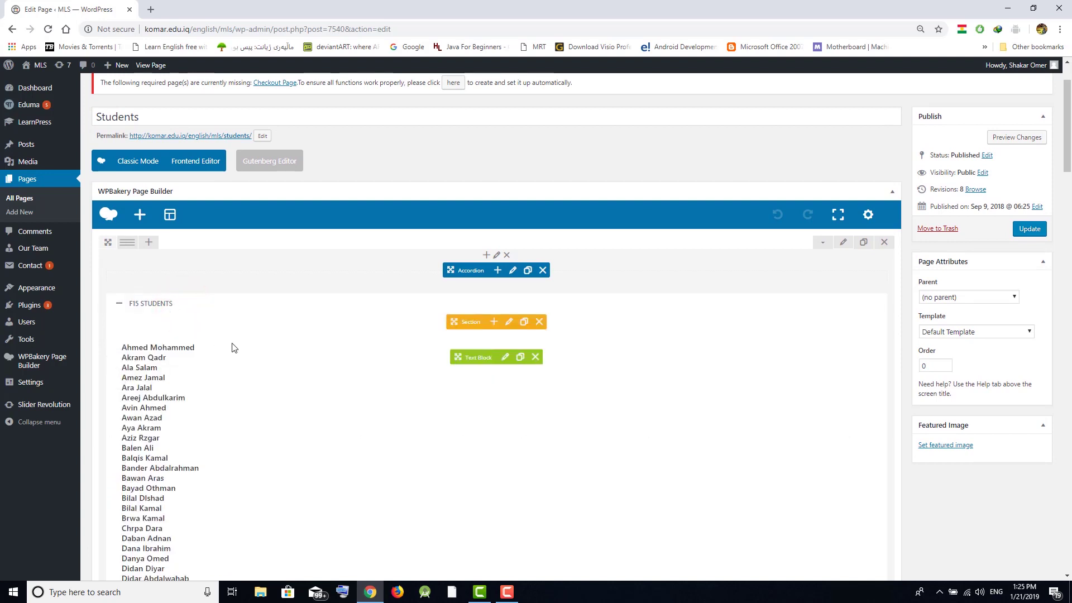
left_click(509, 323)
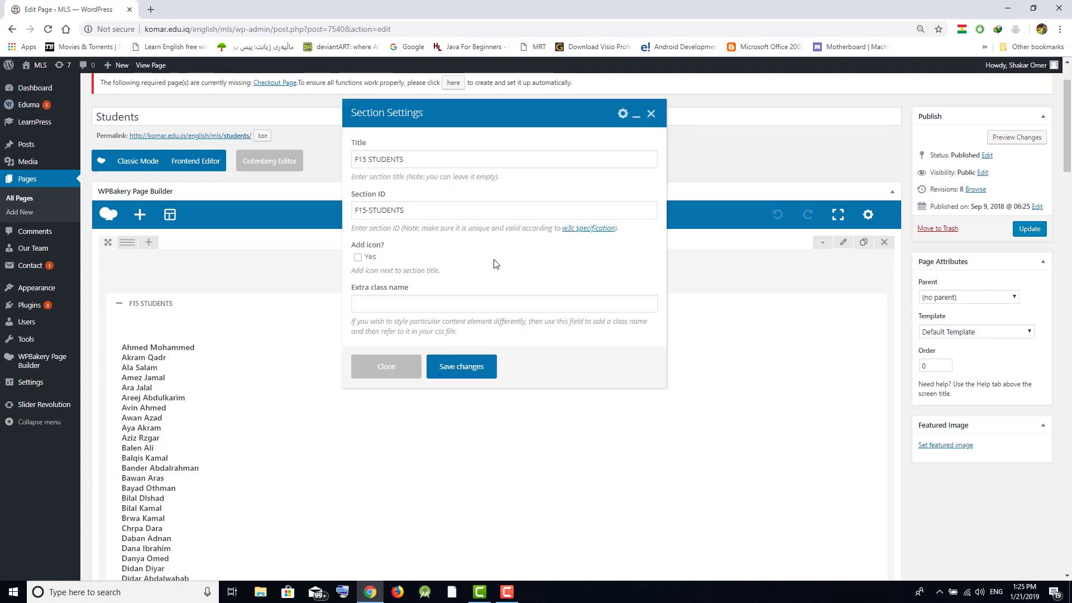
left_click(436, 163)
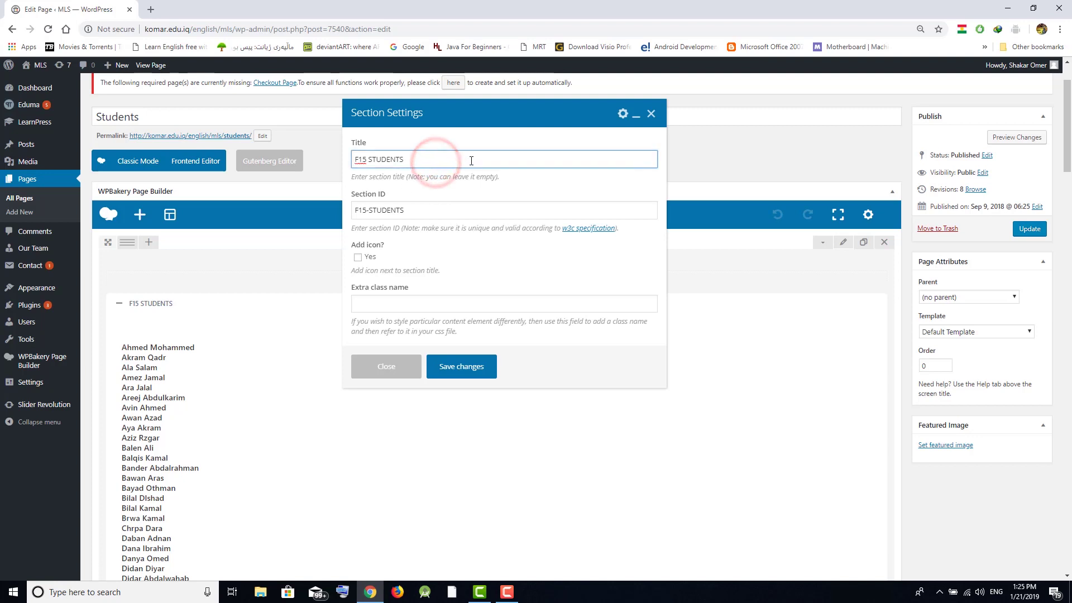
left_click(652, 115)
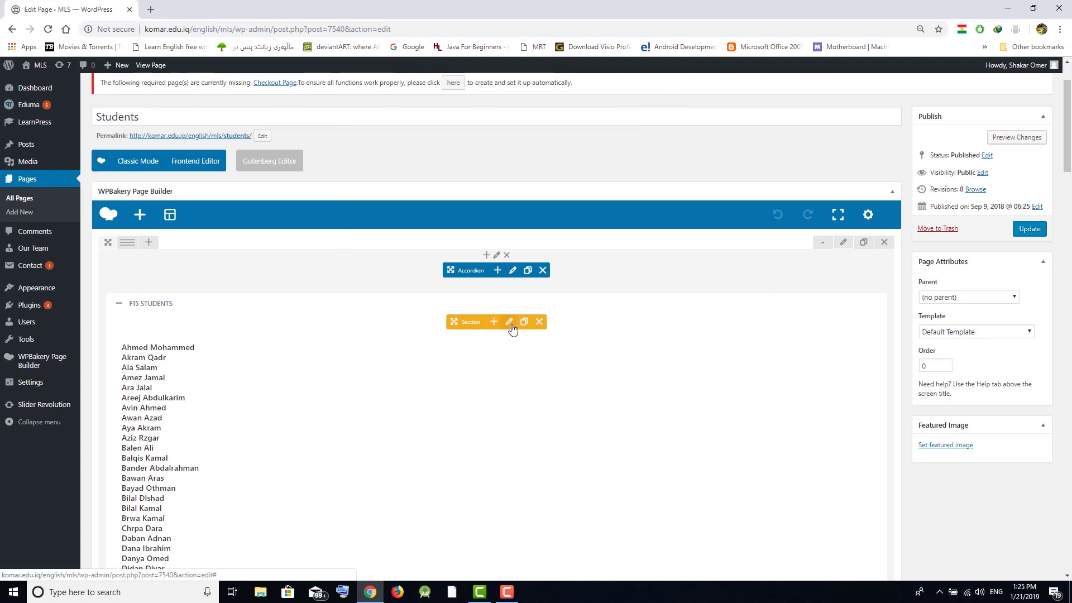
mouse_move(506, 377)
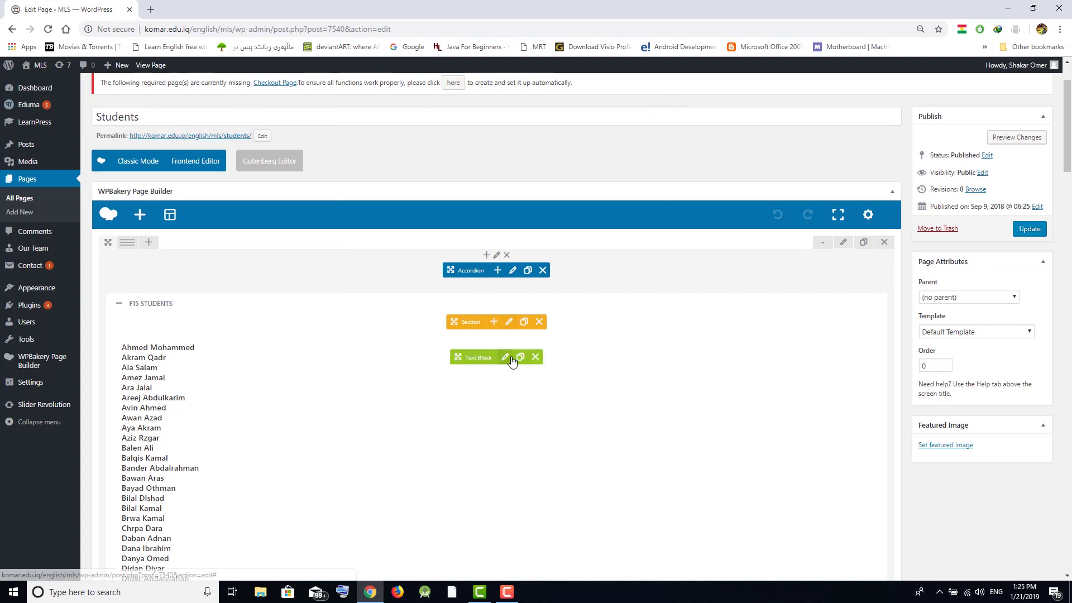
left_click(507, 358)
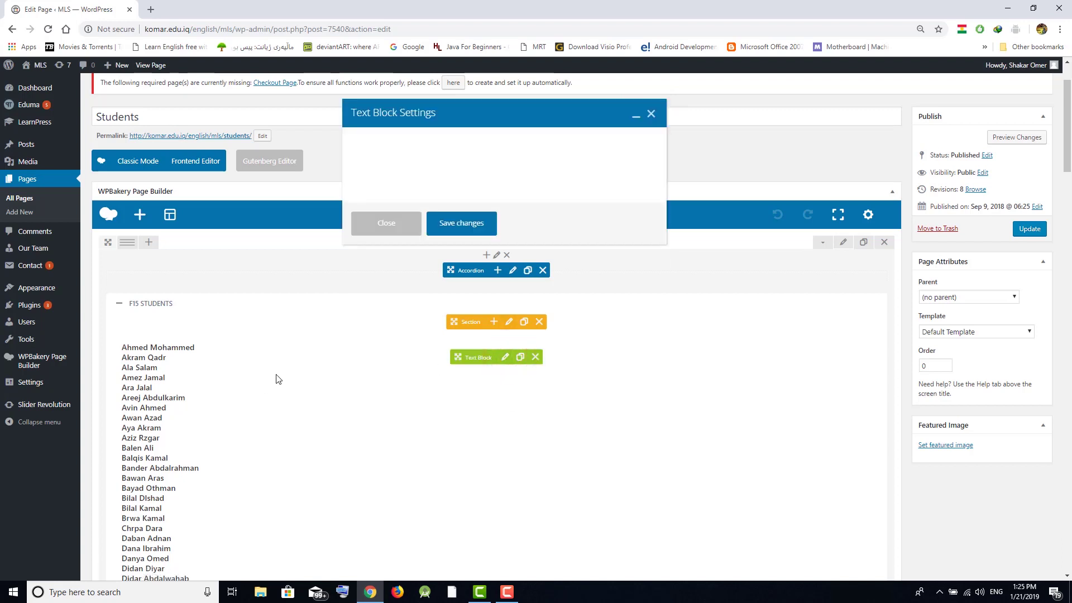
scroll(436, 279, "down", 15)
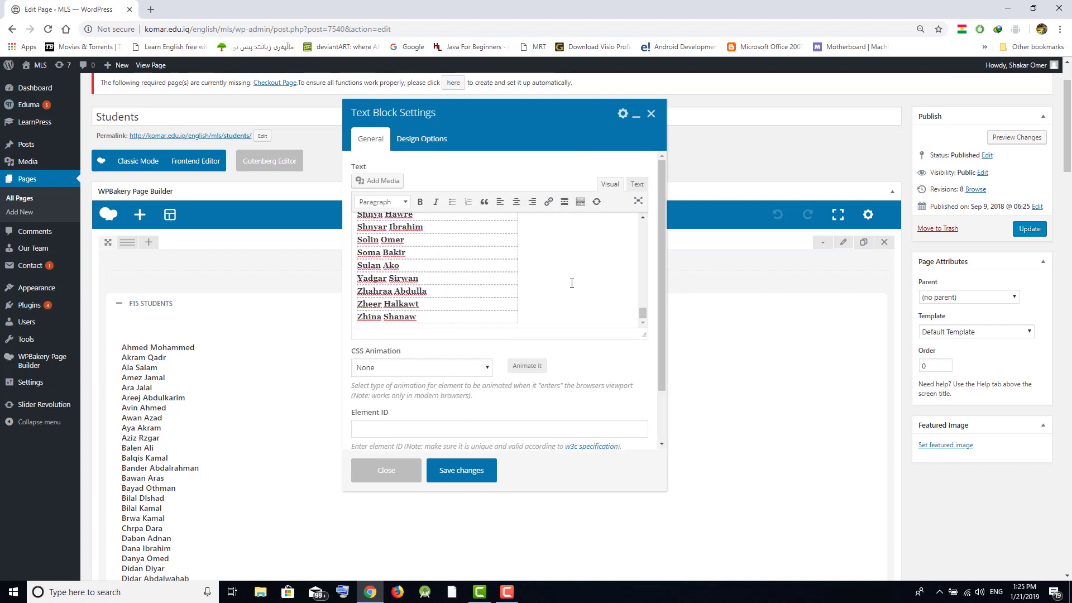
left_click_drag(641, 310, 567, 249)
left_click(447, 242)
triple_click(373, 241)
left_click(420, 242)
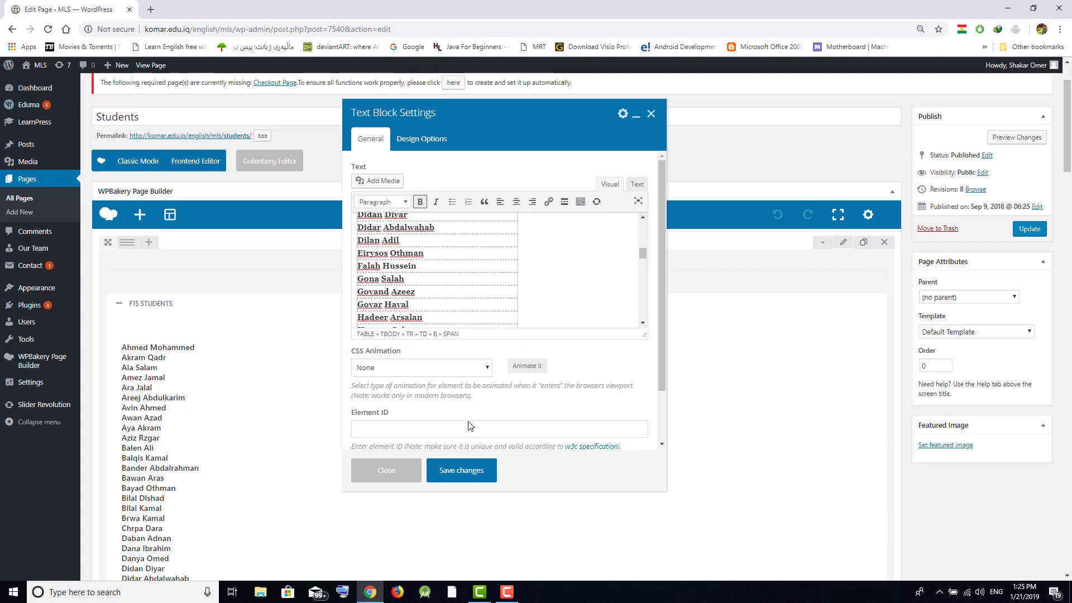
left_click(413, 472)
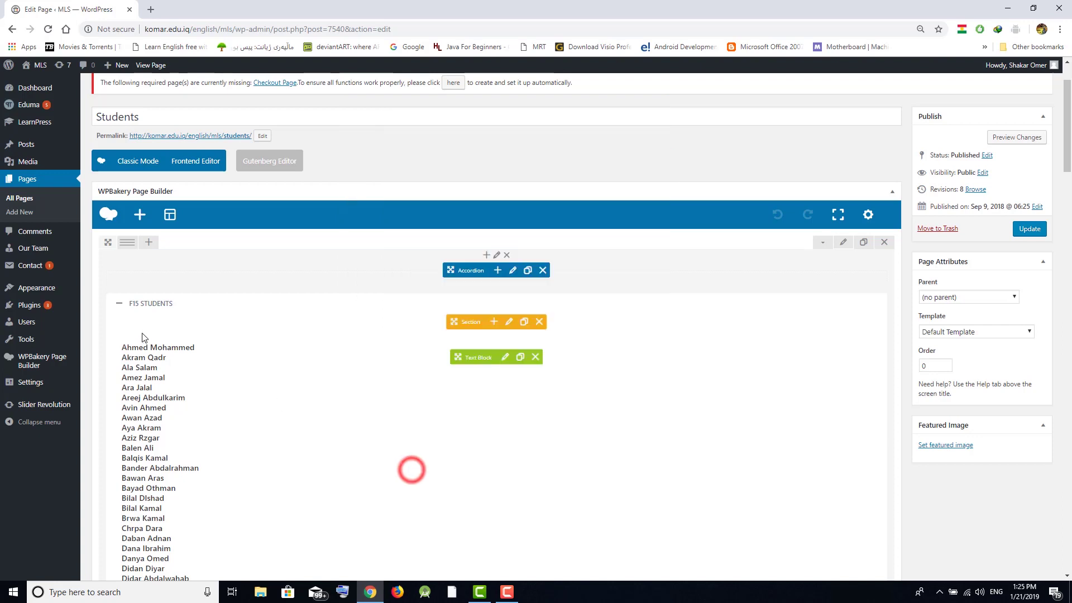
left_click(154, 306)
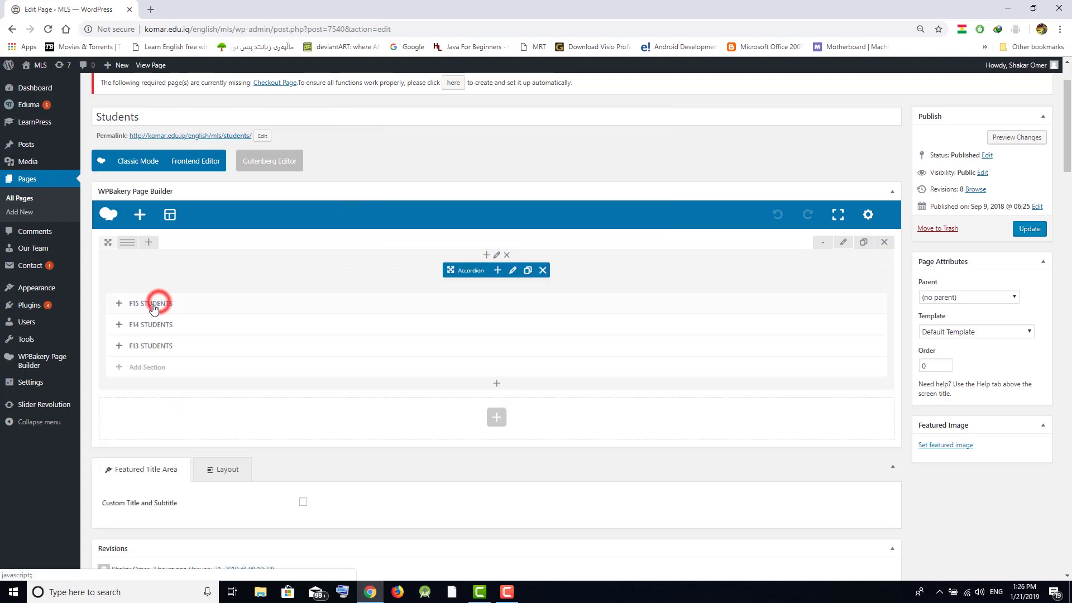
Add a new empty section at the end of the accordion, below F13 STUDENTS.
left_click(160, 372)
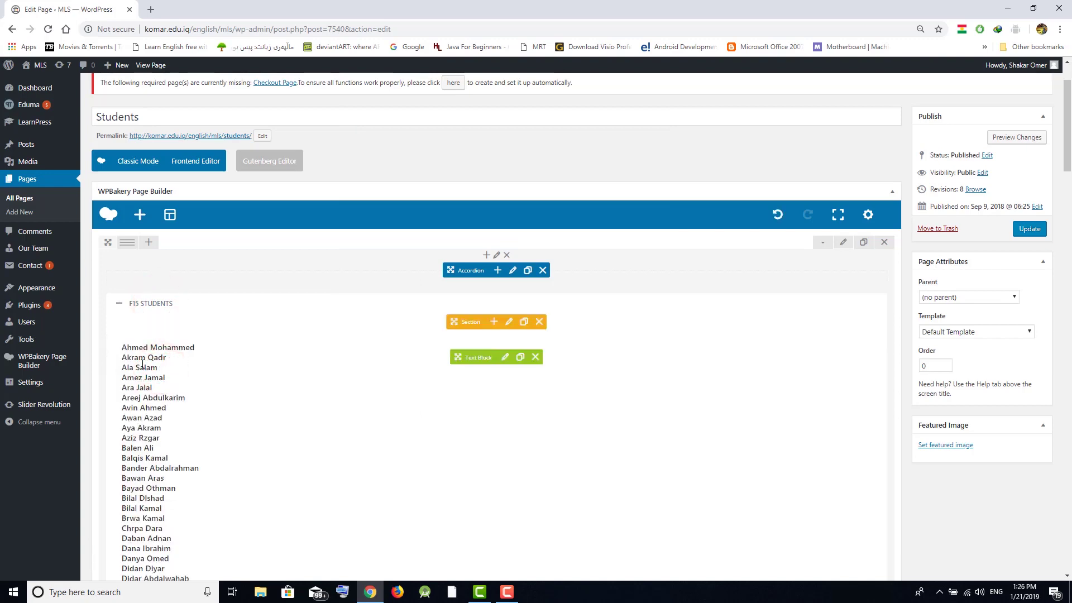
scroll(142, 365, "down", 15)
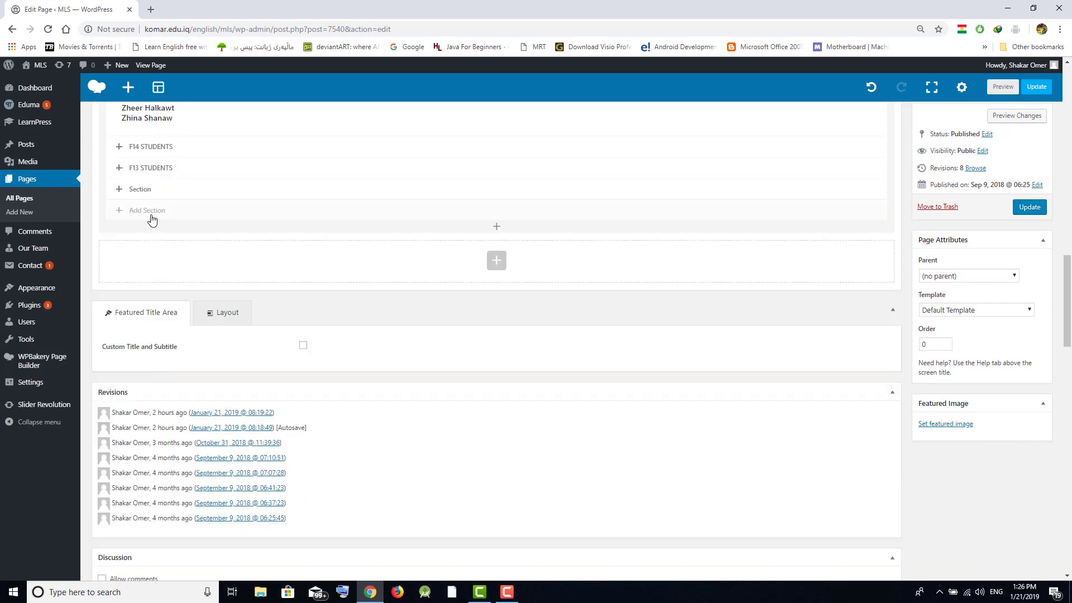
scroll(152, 219, "up", 1)
left_click(144, 246)
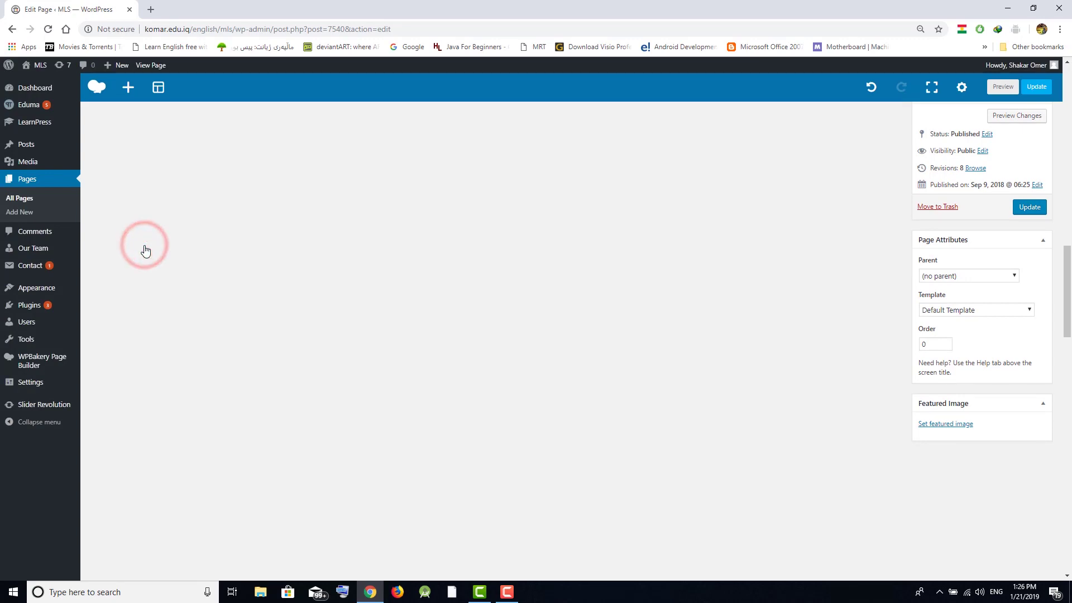
scroll(150, 263, "up", 8)
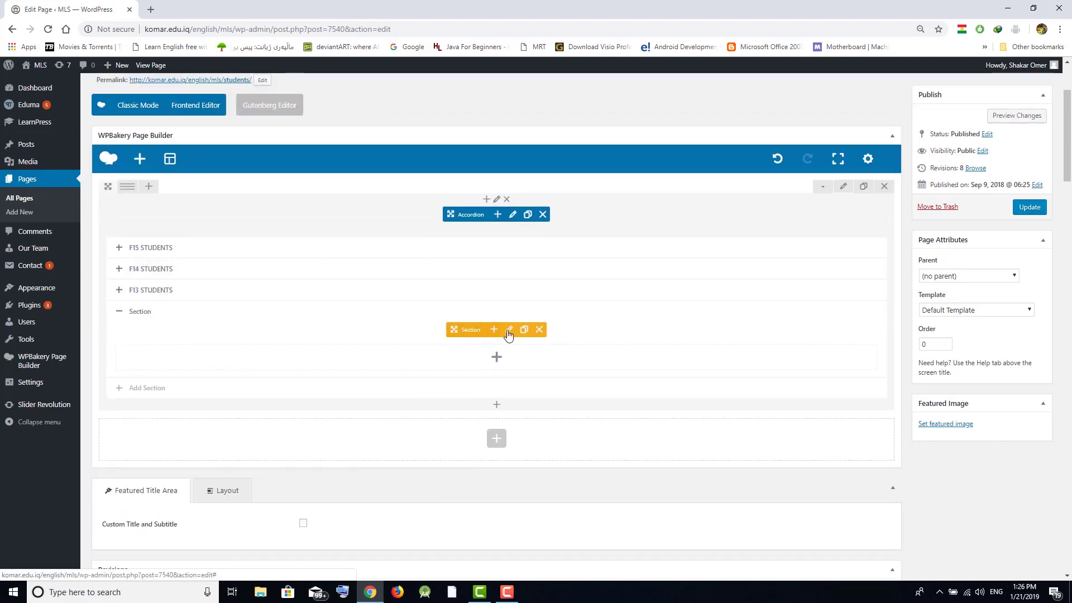
Change the new section's title from 'Section' to 'F16 STUDENTS' and save.
left_click(512, 330)
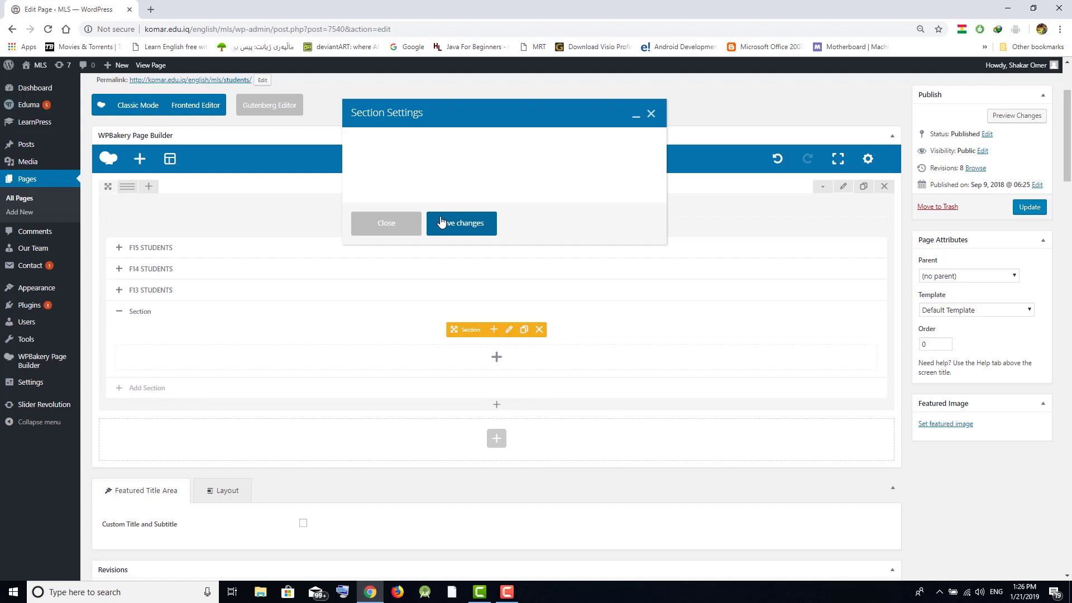
double_click(398, 163)
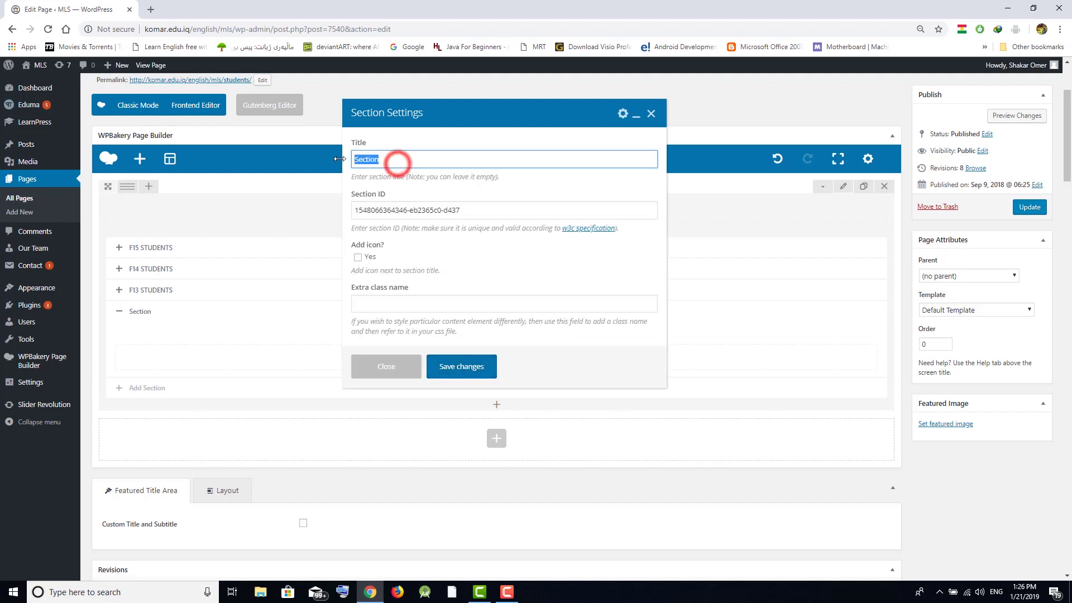
key("BackSpace")
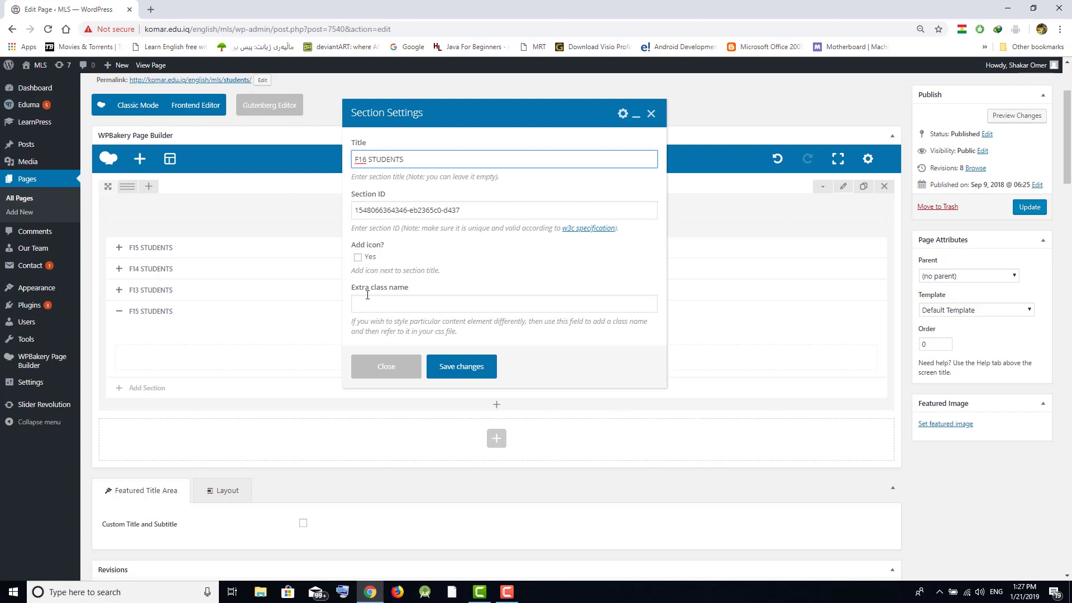
left_click(455, 366)
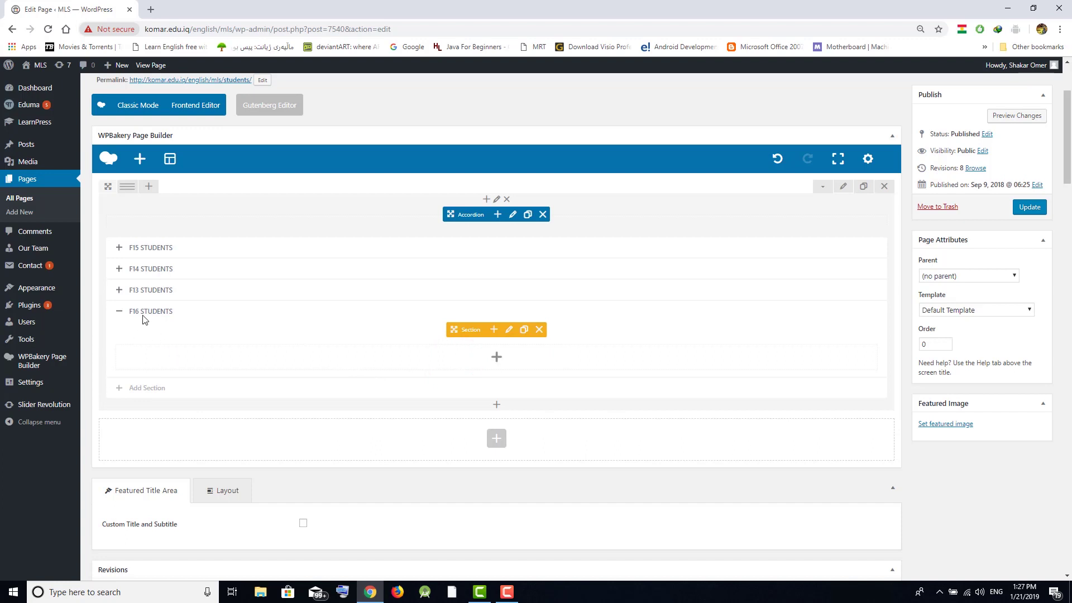
Drag F16 STUDENTS above F15 and give it a text block reading 'Write student names in this box'.
left_click_drag(158, 315, 155, 241)
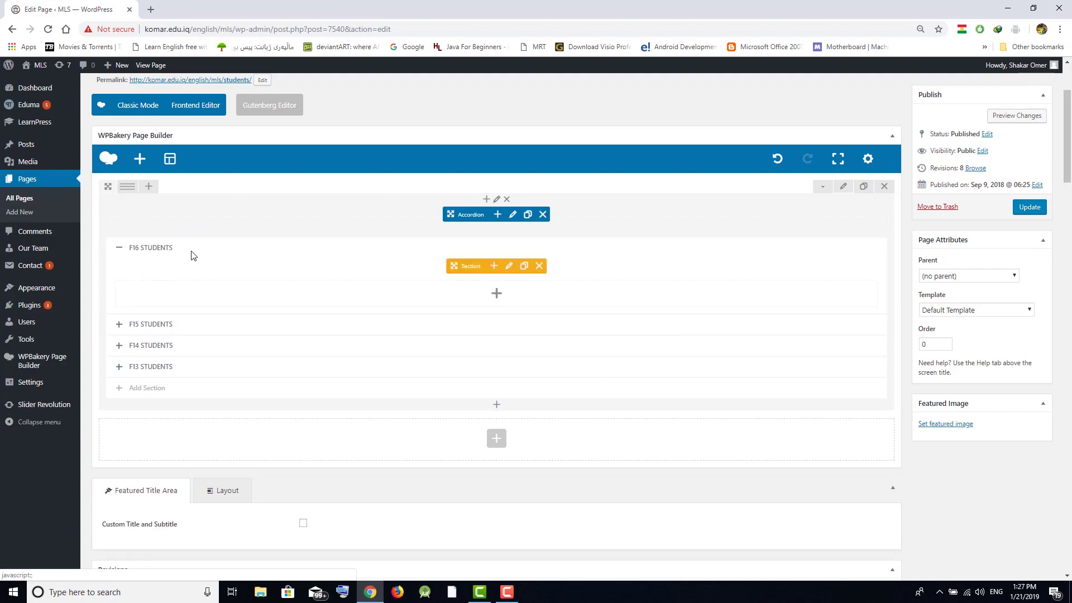
left_click(496, 295)
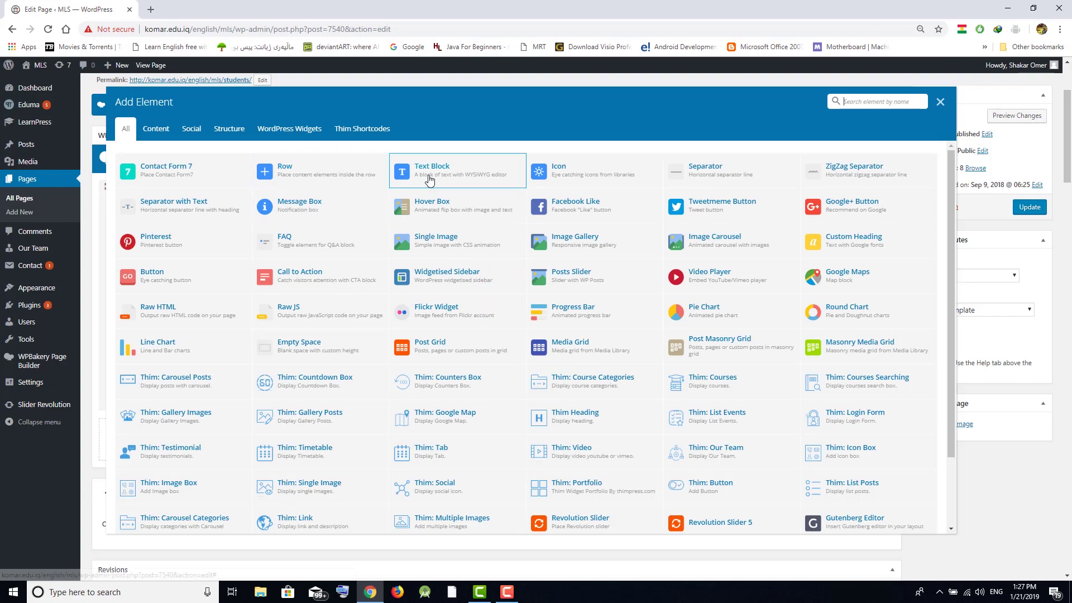
left_click(429, 177)
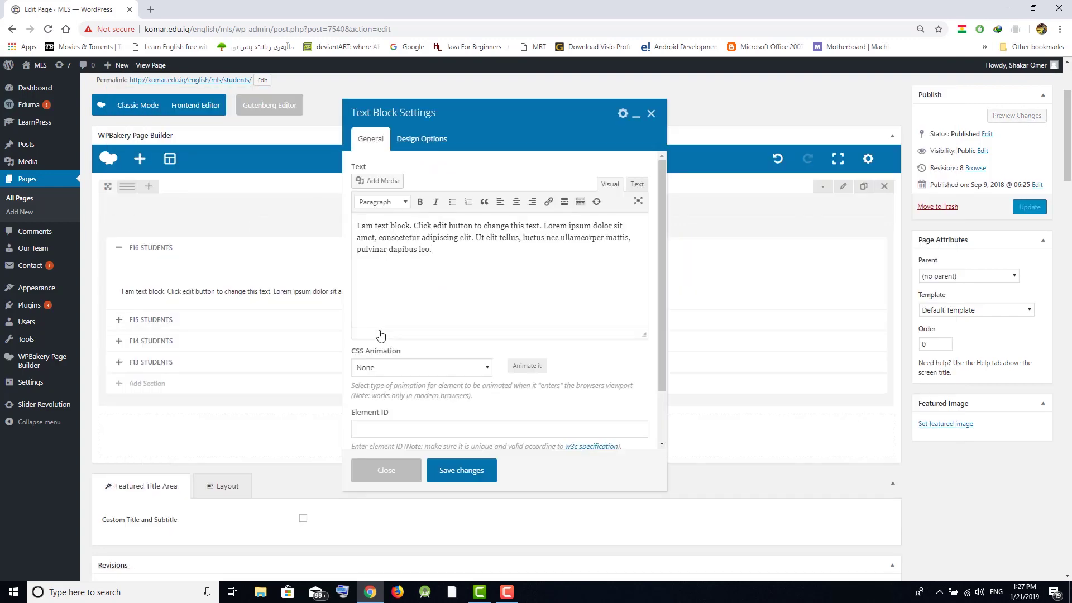
triple_click(438, 250)
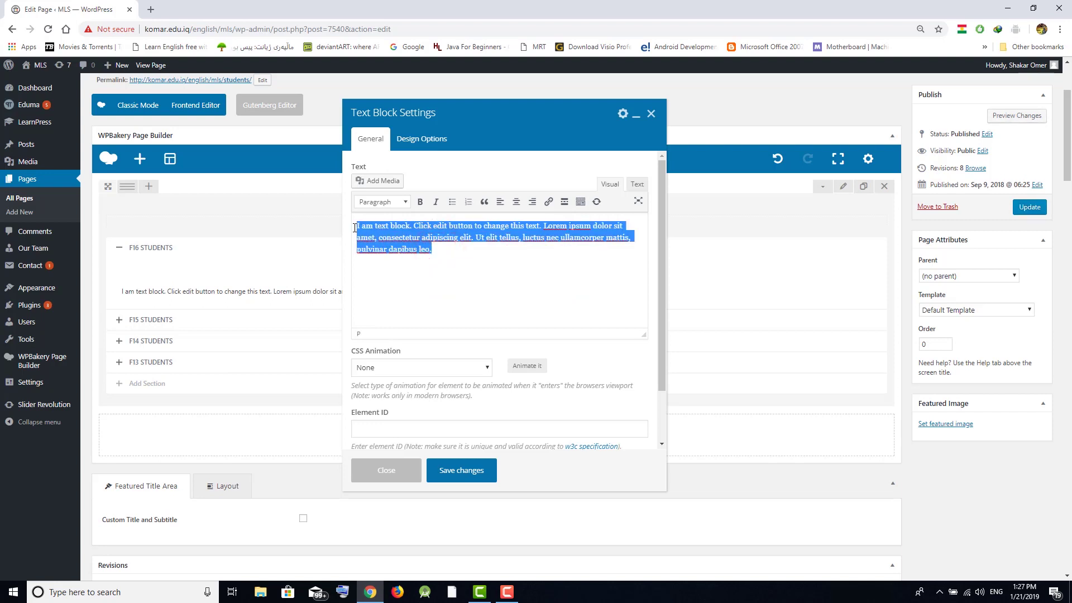
type("Write student names in this box")
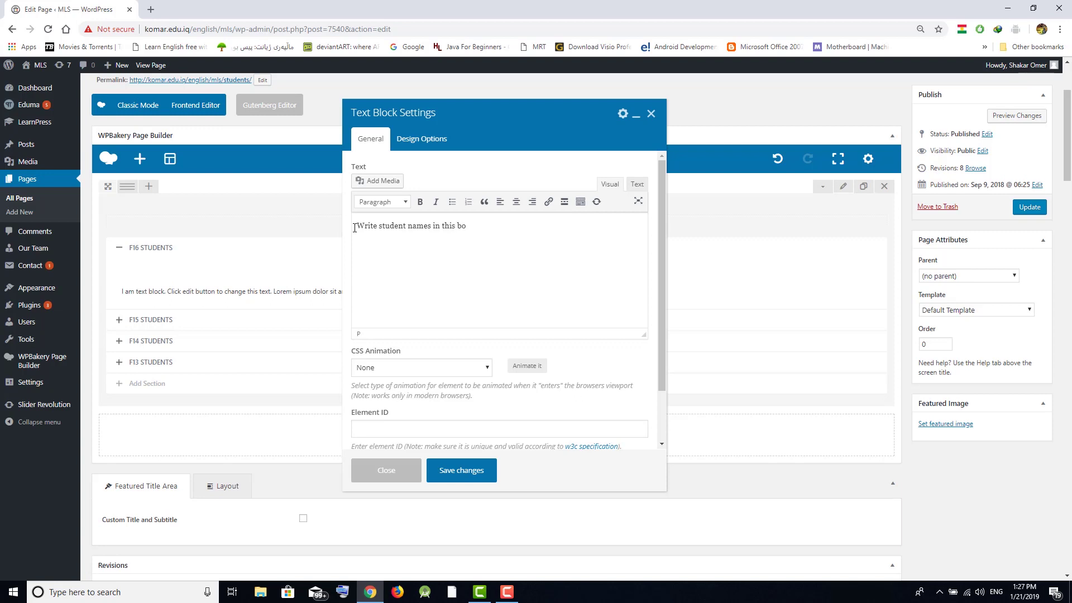
left_click(460, 472)
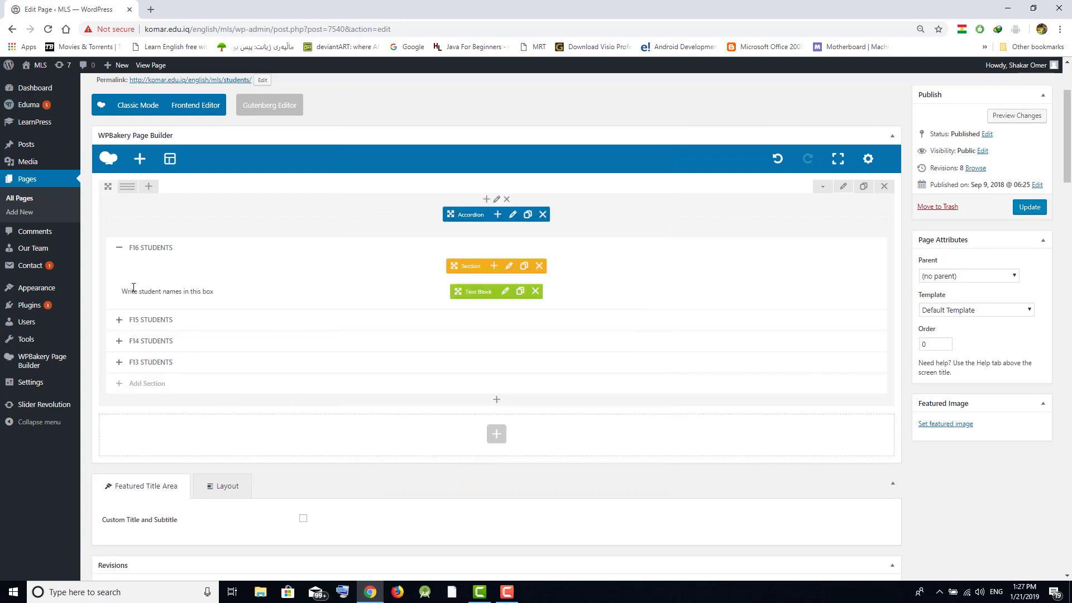
Preview the page in a new tab and expand then collapse the F16 STUDENTS row.
left_click(120, 250)
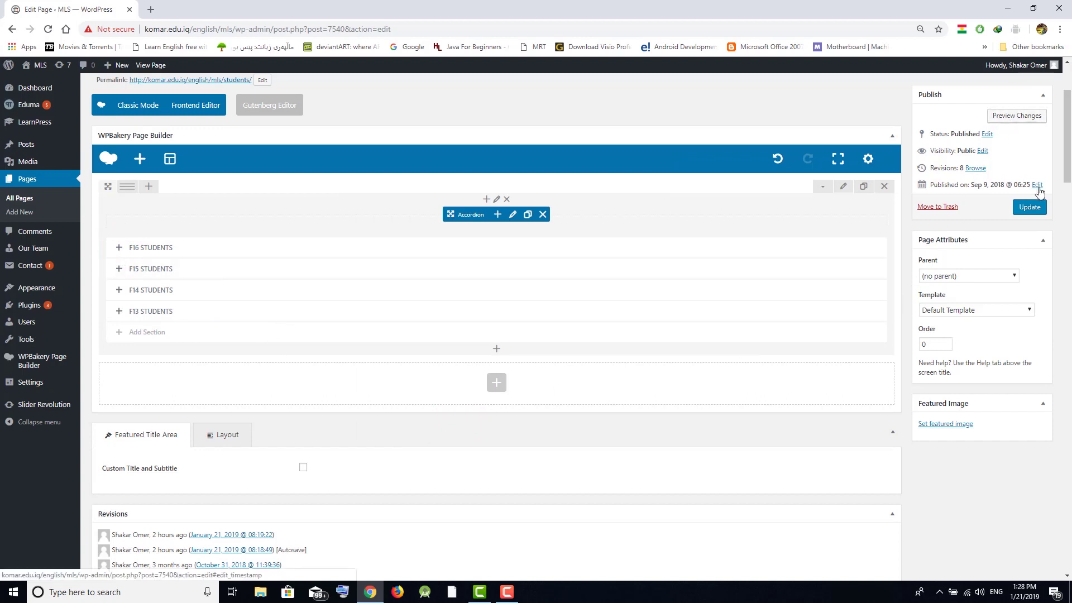
left_click(1020, 114)
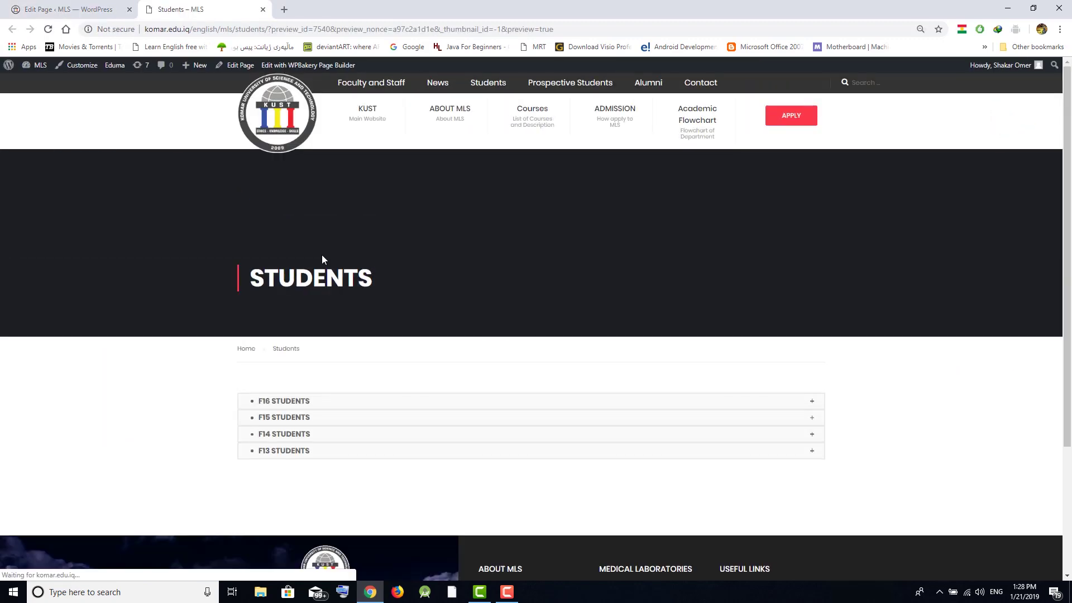
scroll(487, 400, "down", 2)
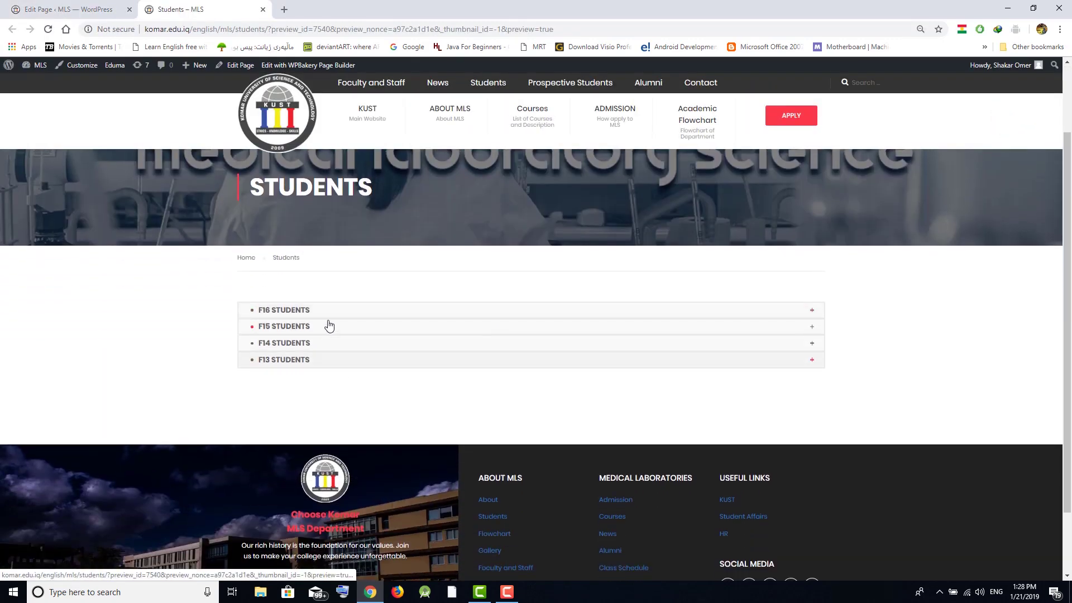
left_click(344, 317)
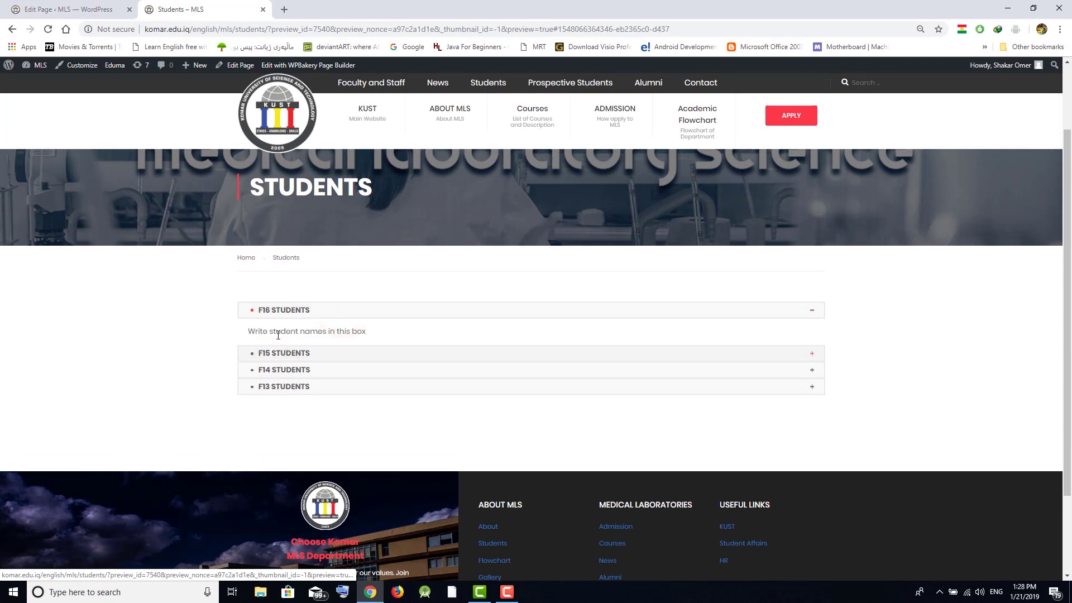
left_click(345, 315)
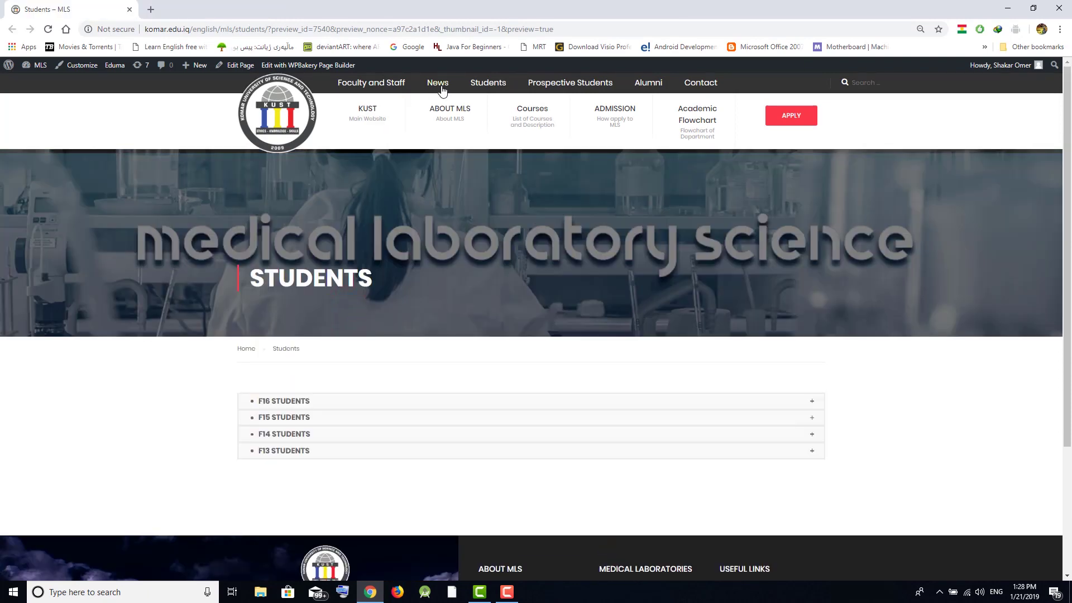
Go to Students > Learning Outcomes and scroll the Student Learning Outcomes page.
mouse_move(485, 89)
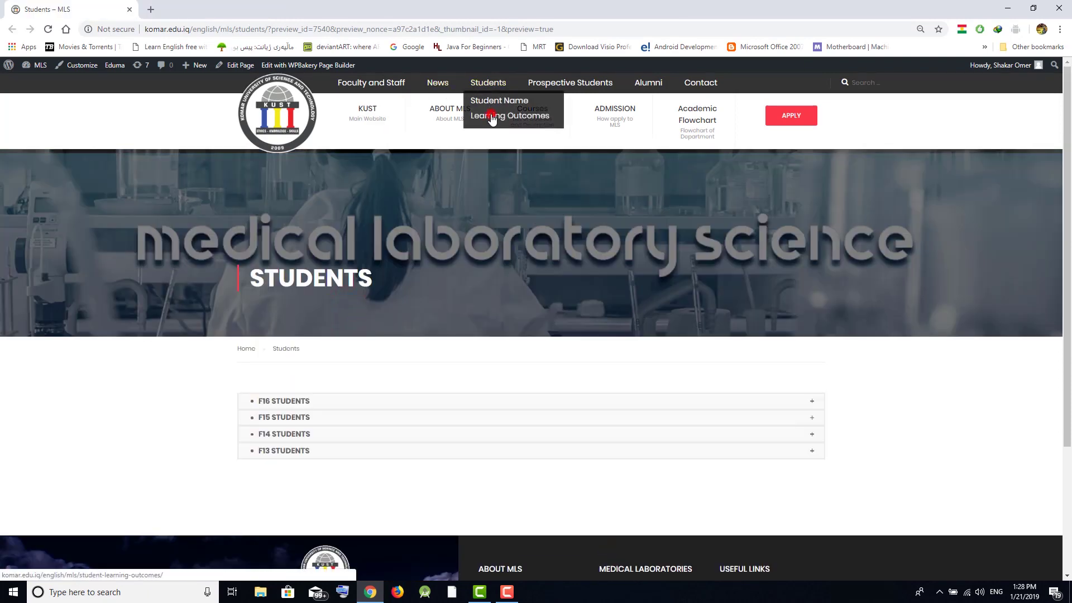
left_click(491, 117)
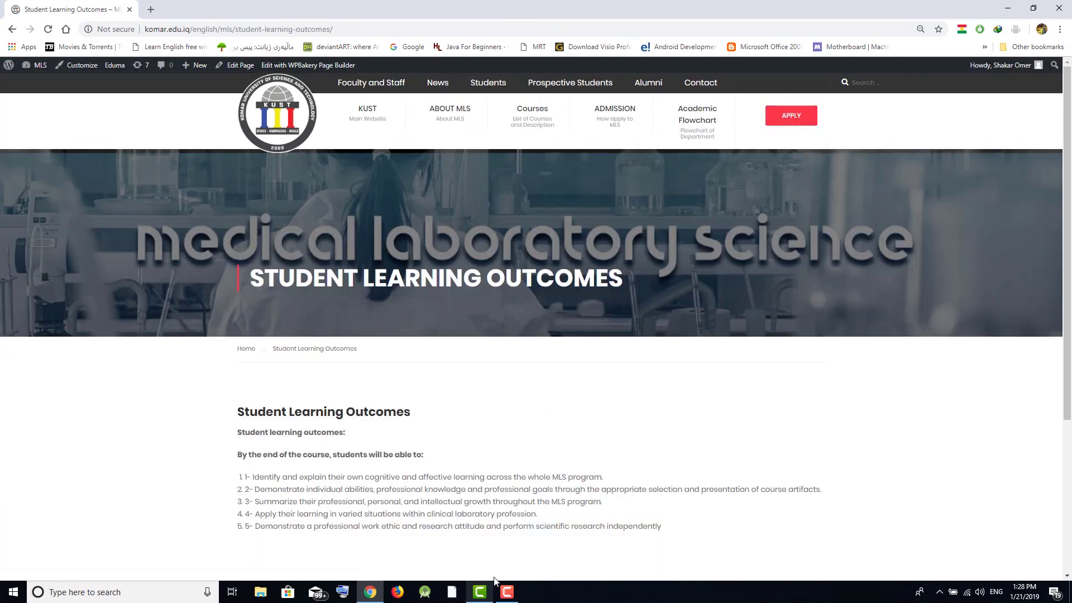
scroll(440, 434, "down", 1)
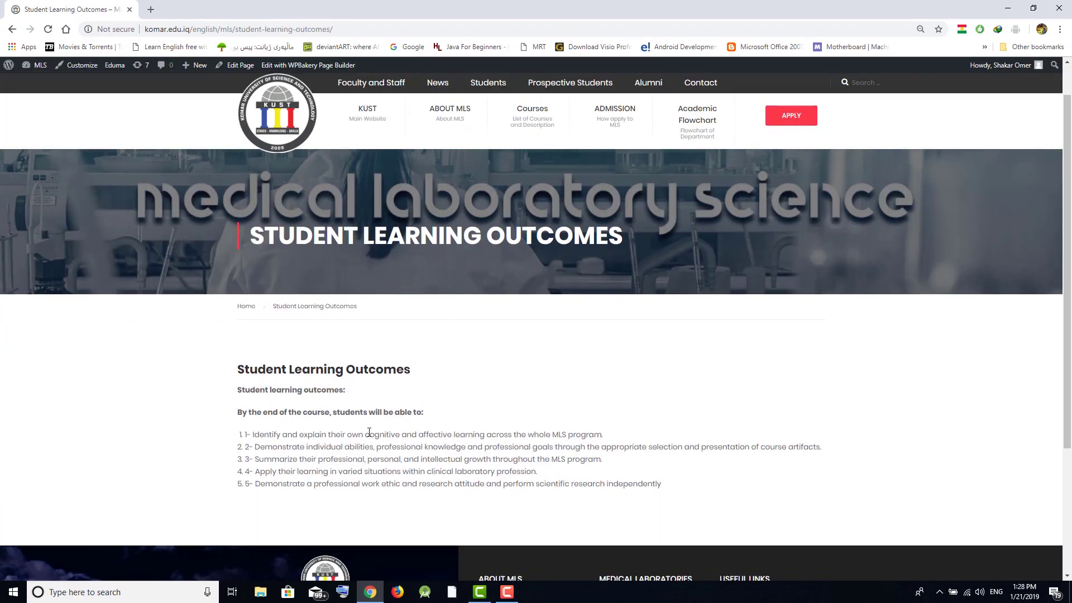
Open the Student Learning Outcomes page in the editor and place the caret in the outcomes list.
left_click(239, 67)
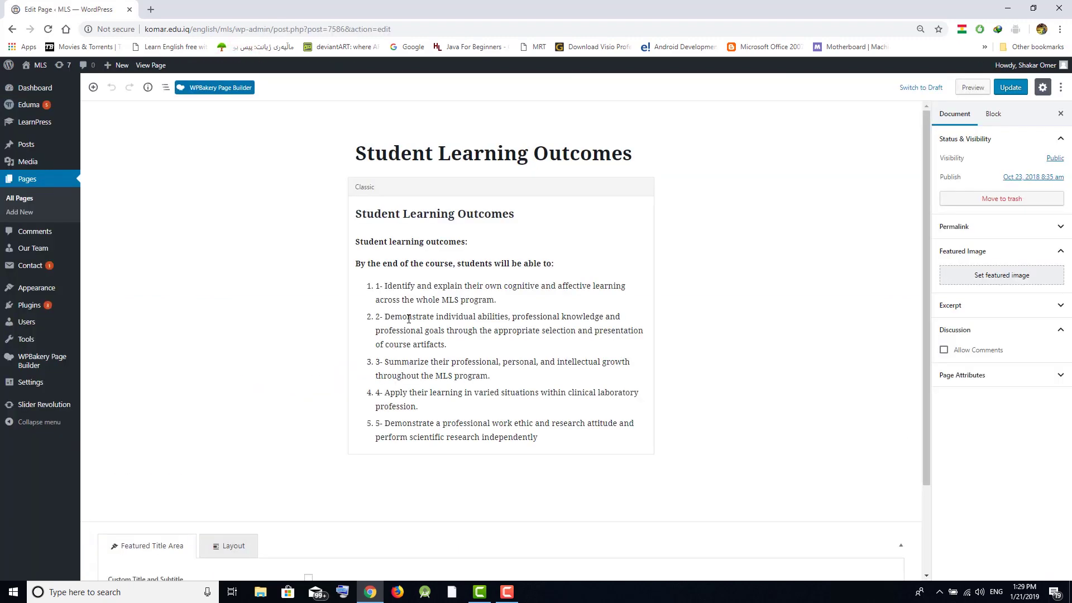
left_click(459, 266)
left_click(540, 386)
scroll(539, 385, "down", 2)
left_click(537, 343)
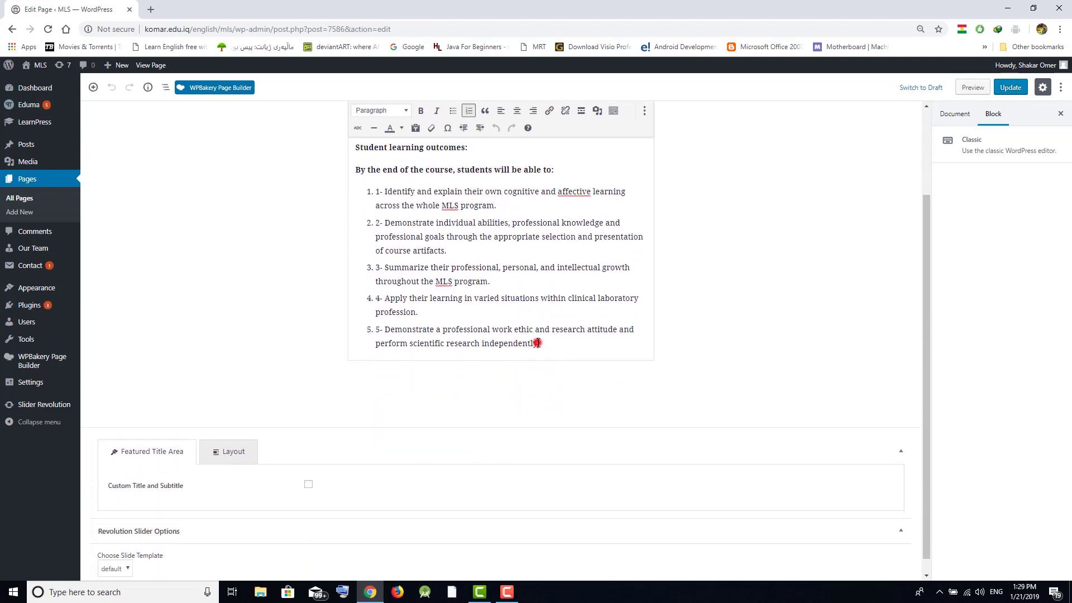
scroll(538, 343, "up", 1)
scroll(538, 343, "up", 1)
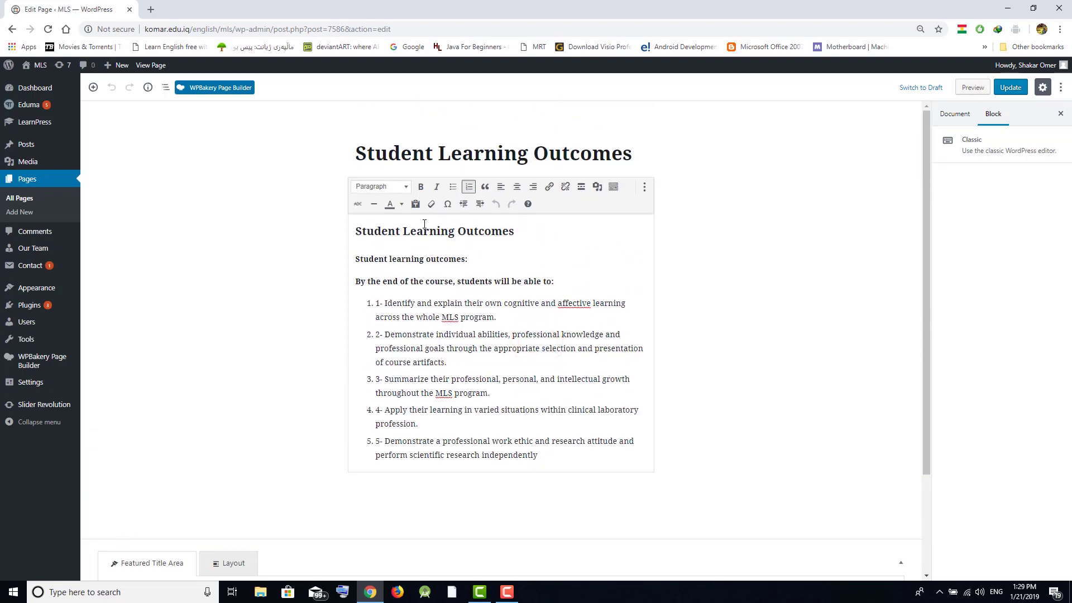
Open and close the block inserter, then preview the page in a new tab.
left_click(93, 87)
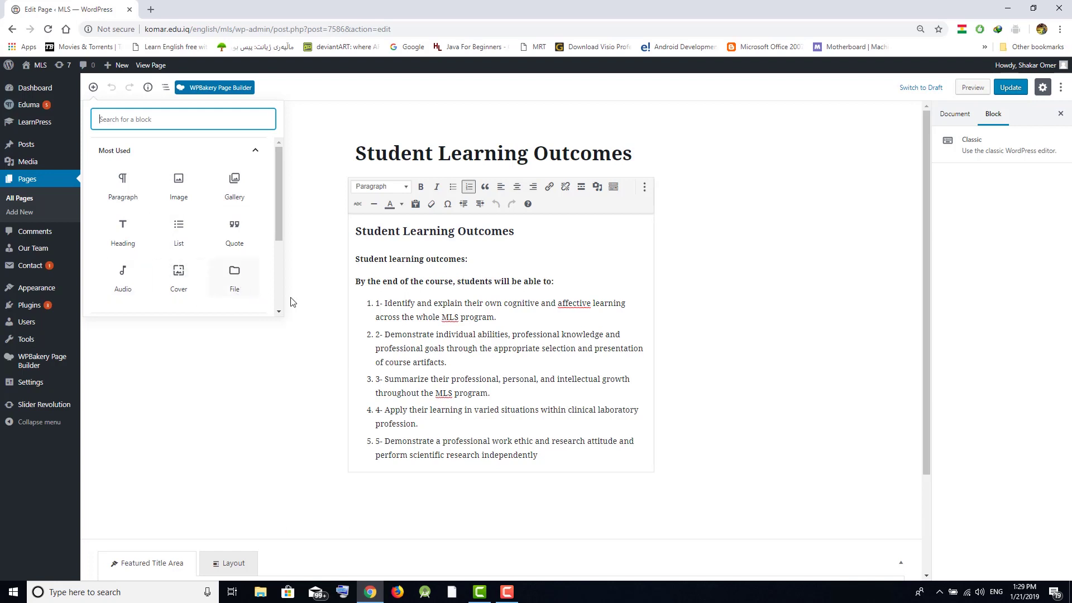
left_click(324, 264)
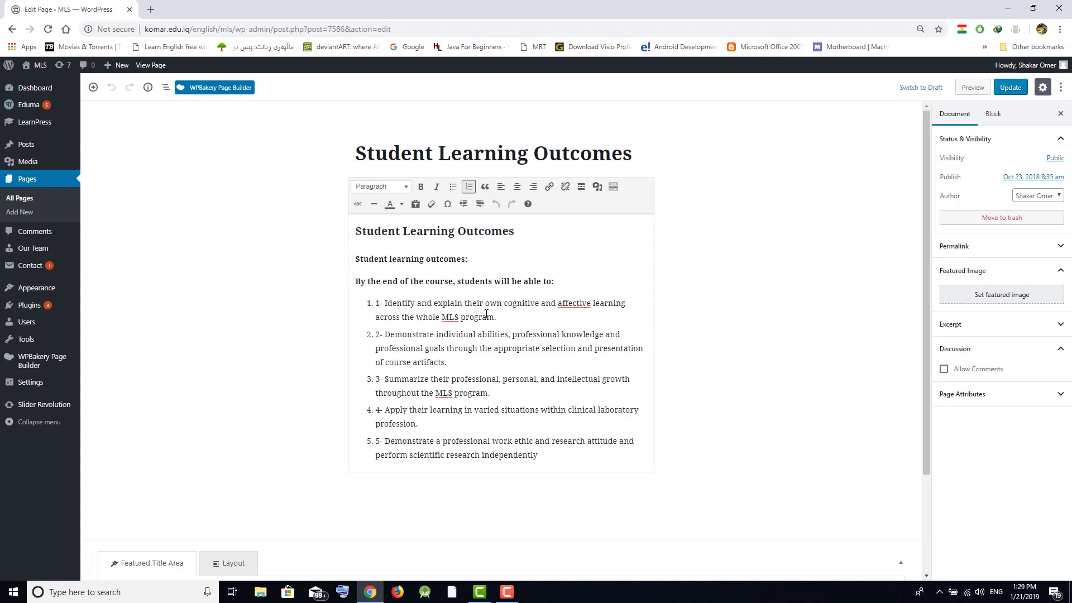
left_click(511, 346)
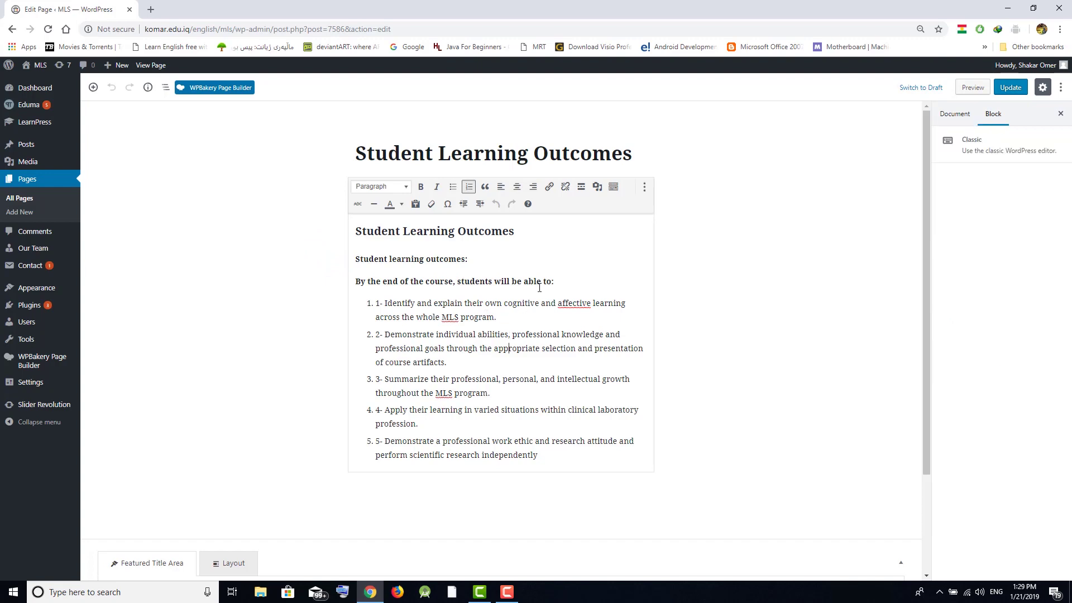
left_click(973, 90)
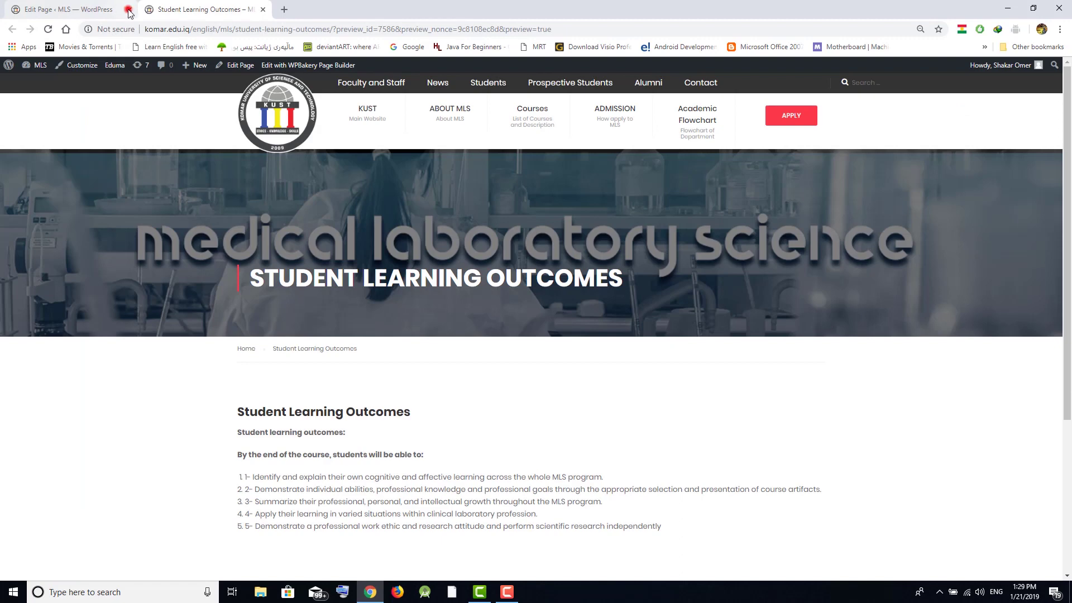
Close the editor tab and go to the live Prospective Students page.
left_click(129, 9)
left_click(129, 9)
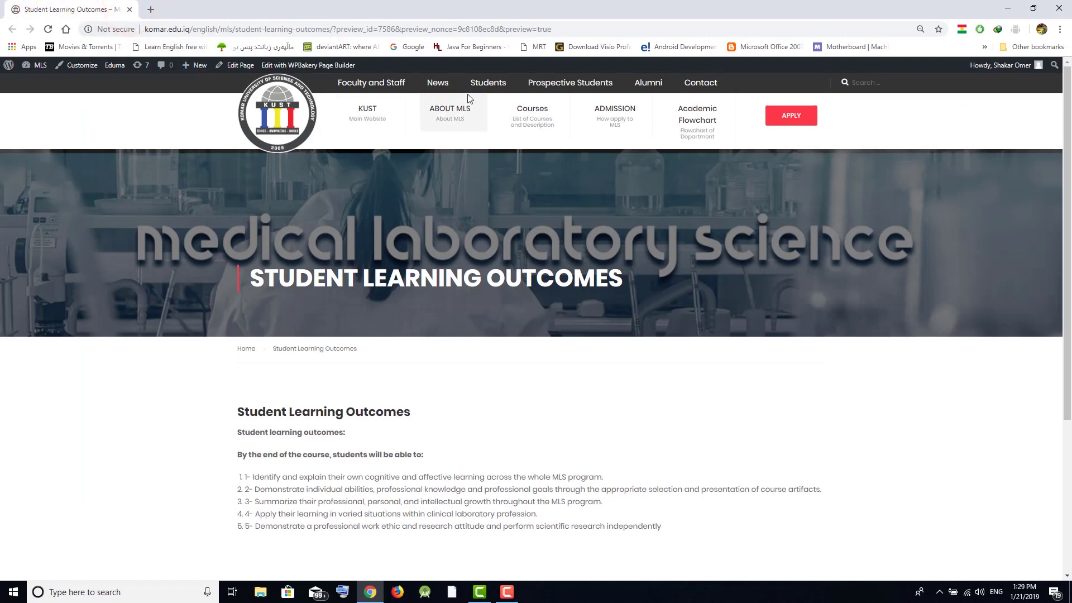
left_click(571, 84)
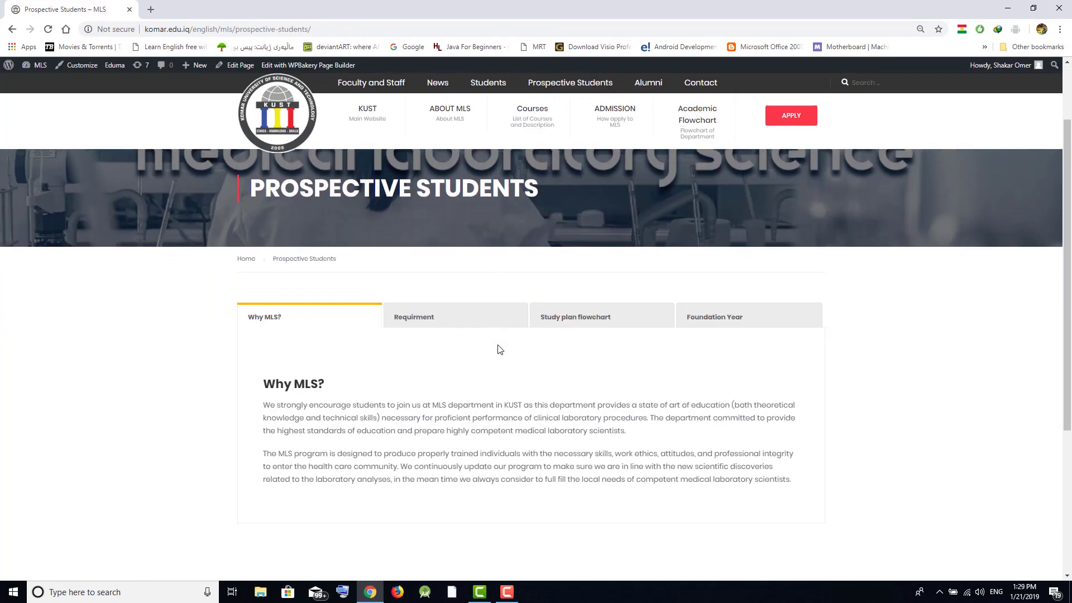
scroll(497, 352, "down", 2)
Cycle through the Why MLS?, Requirment, Study plan flowchart and Foundation Year tabs, then edit the page.
left_click(441, 280)
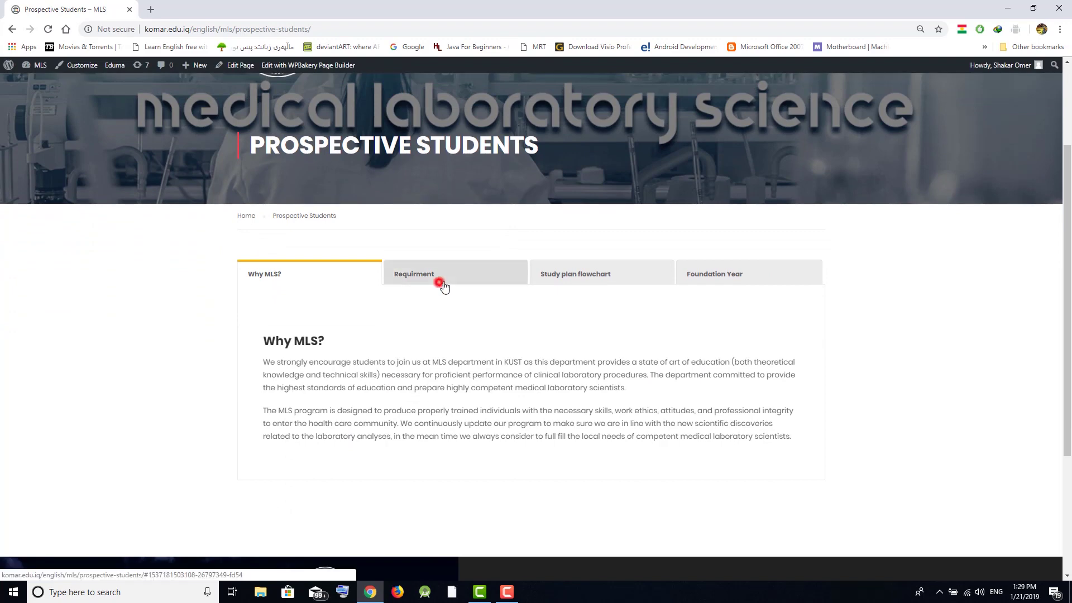
left_click(591, 278)
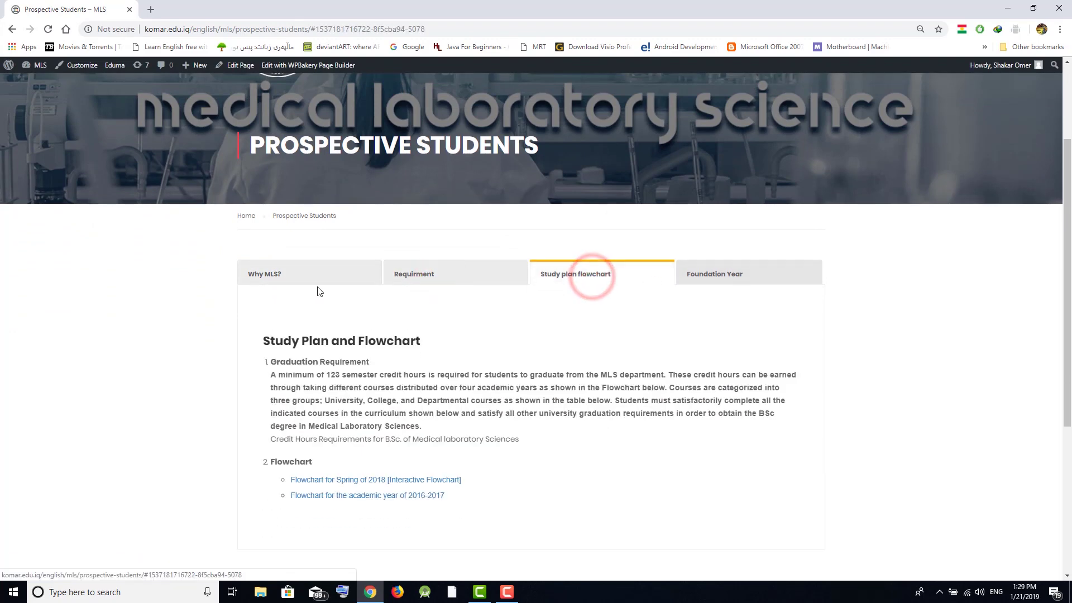
left_click(282, 277)
left_click(429, 285)
left_click(475, 284)
left_click(564, 276)
left_click(729, 277)
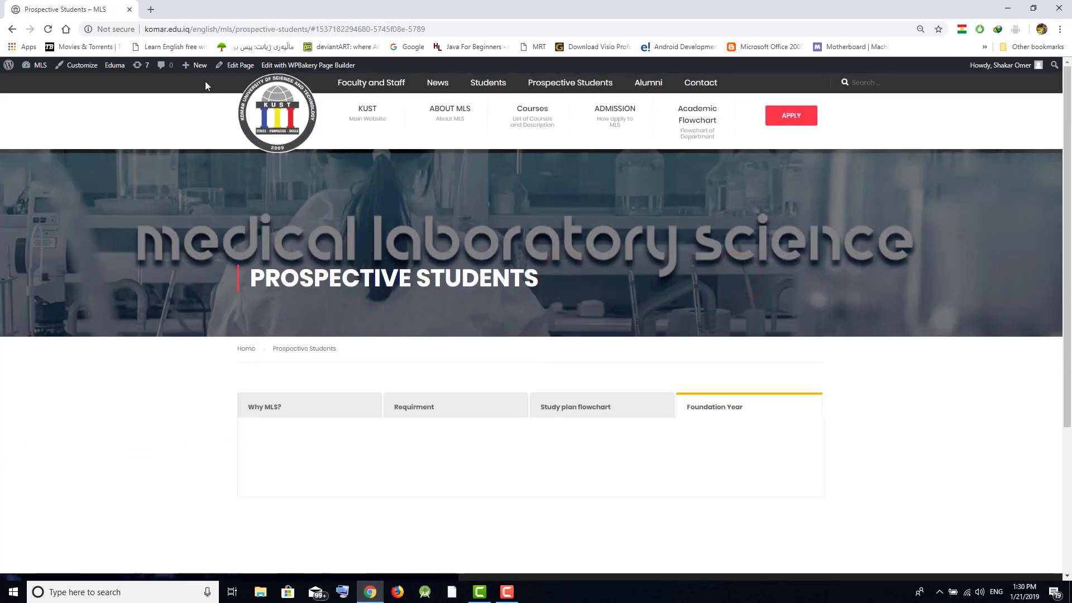
left_click(228, 67)
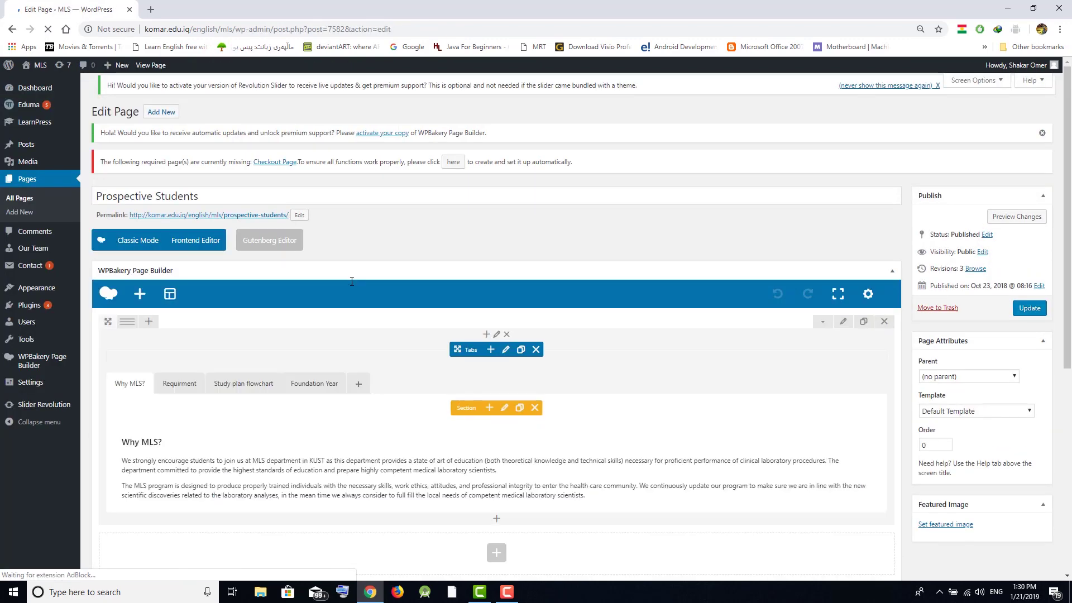
Inspect the Why MLS? section's title in its settings and close without changes.
scroll(352, 281, "down", 2)
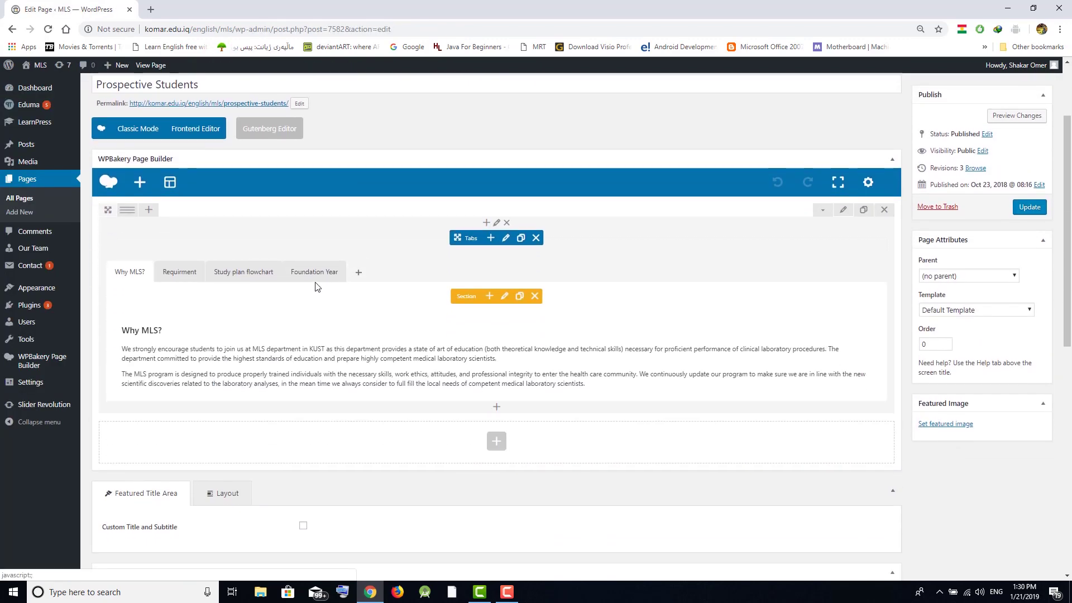
left_click(504, 296)
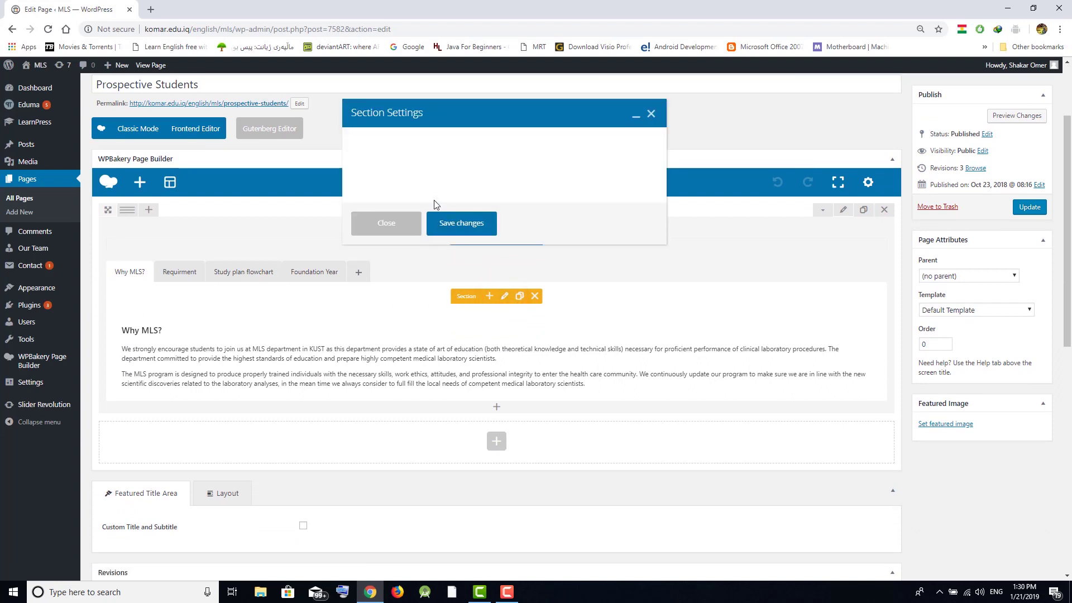
left_click(409, 158)
double_click(409, 158)
left_click(390, 367)
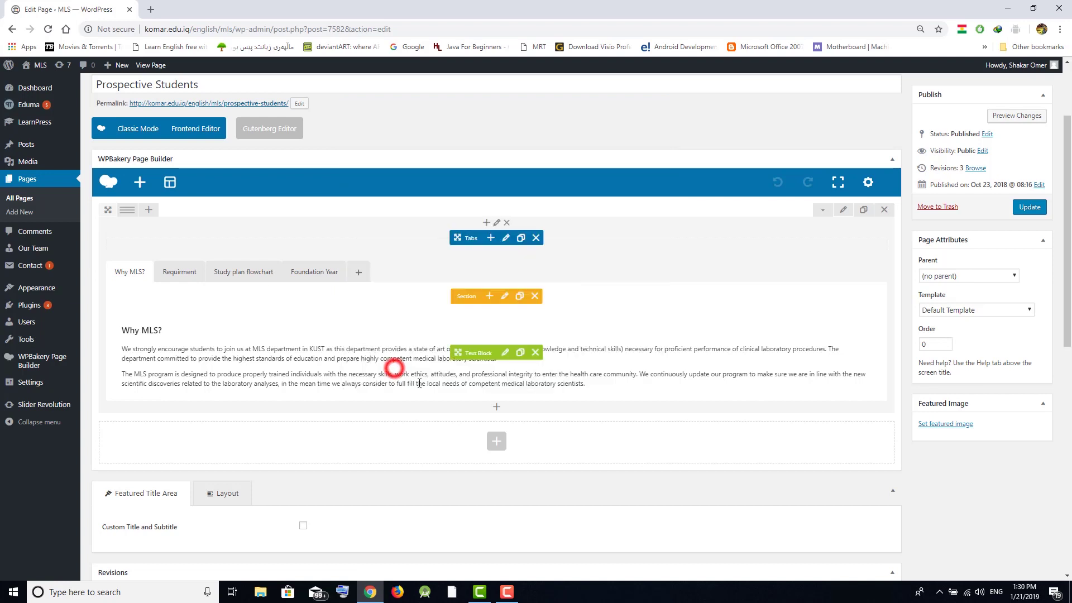
Check the Why MLS? text block and the Requirment tab, then preview the page in a new tab.
left_click(504, 352)
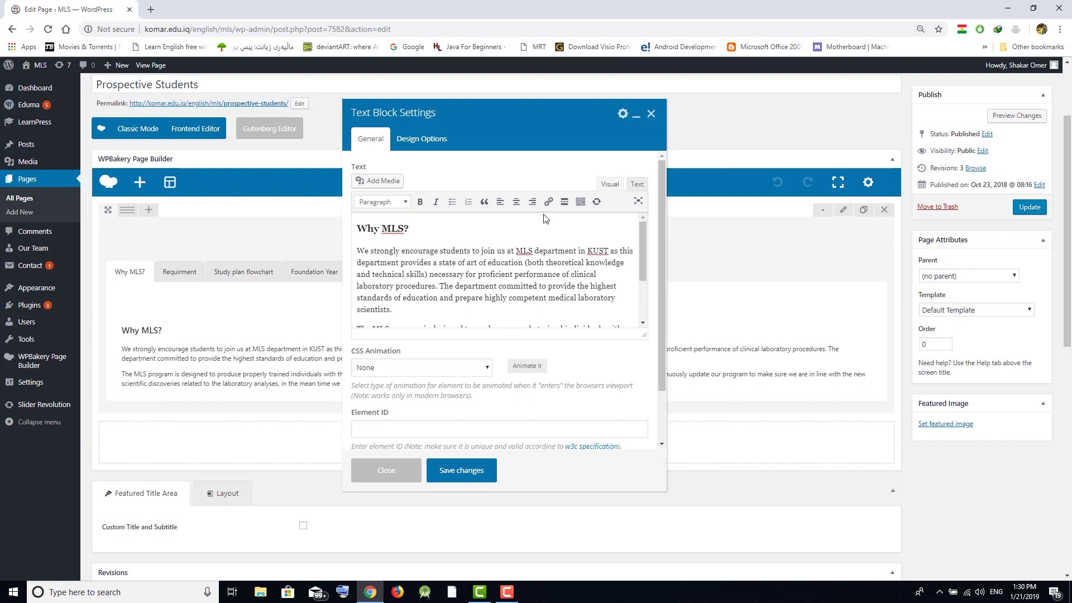
left_click(387, 471)
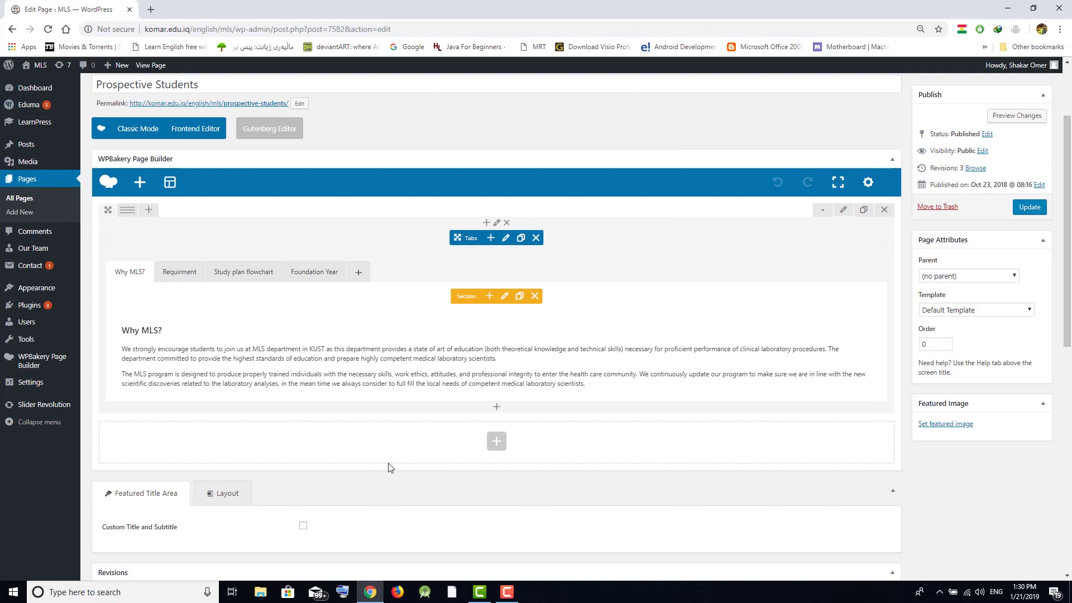
left_click(190, 274)
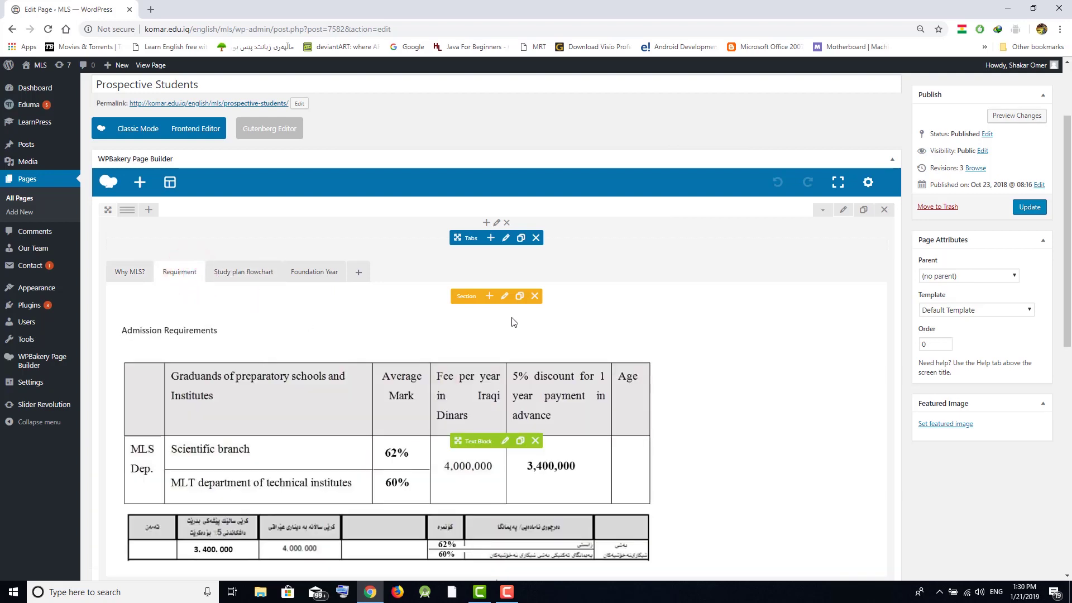
scroll(525, 234, "down", 5)
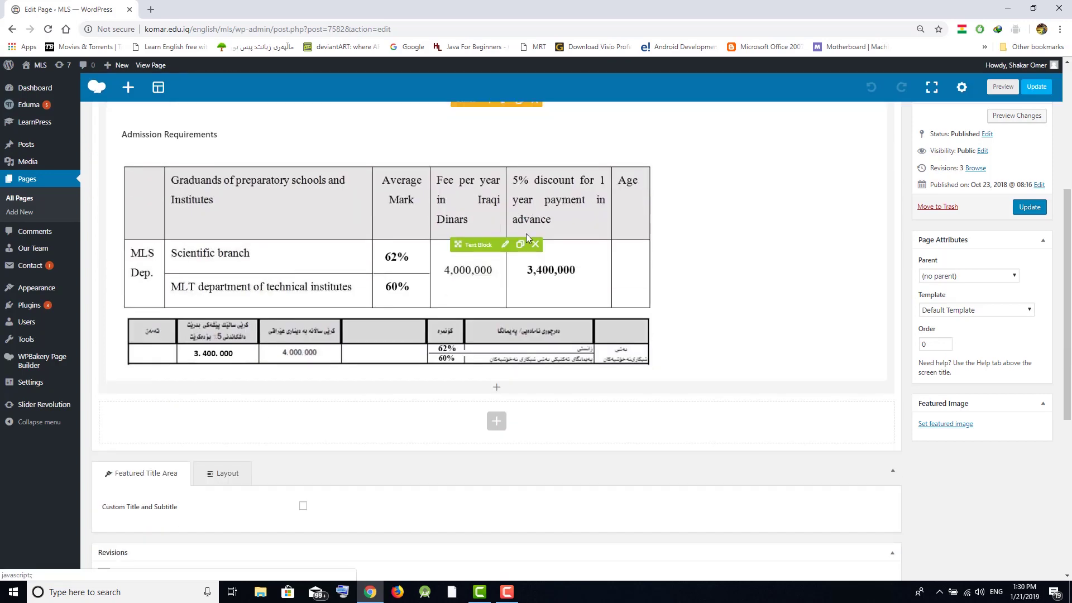
scroll(594, 232, "up", 5)
scroll(593, 231, "up", 2)
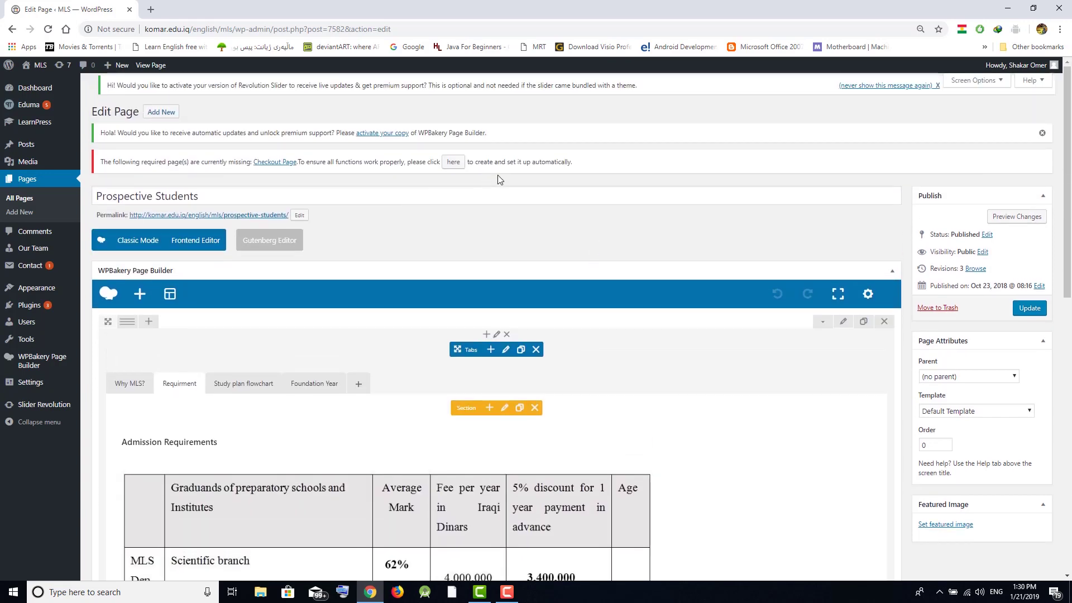
left_click(997, 216)
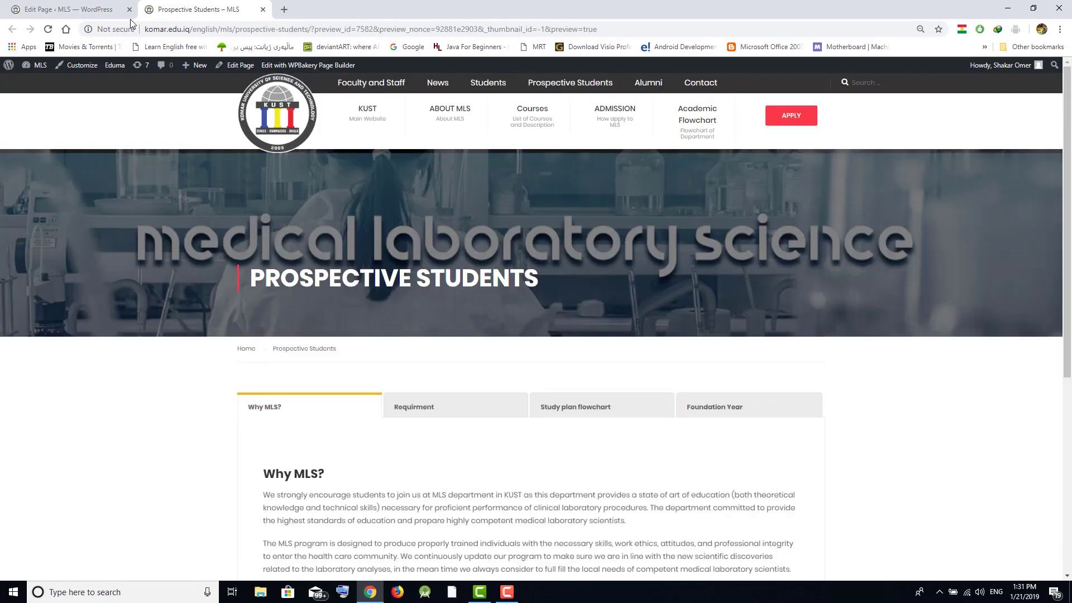
left_click(129, 10)
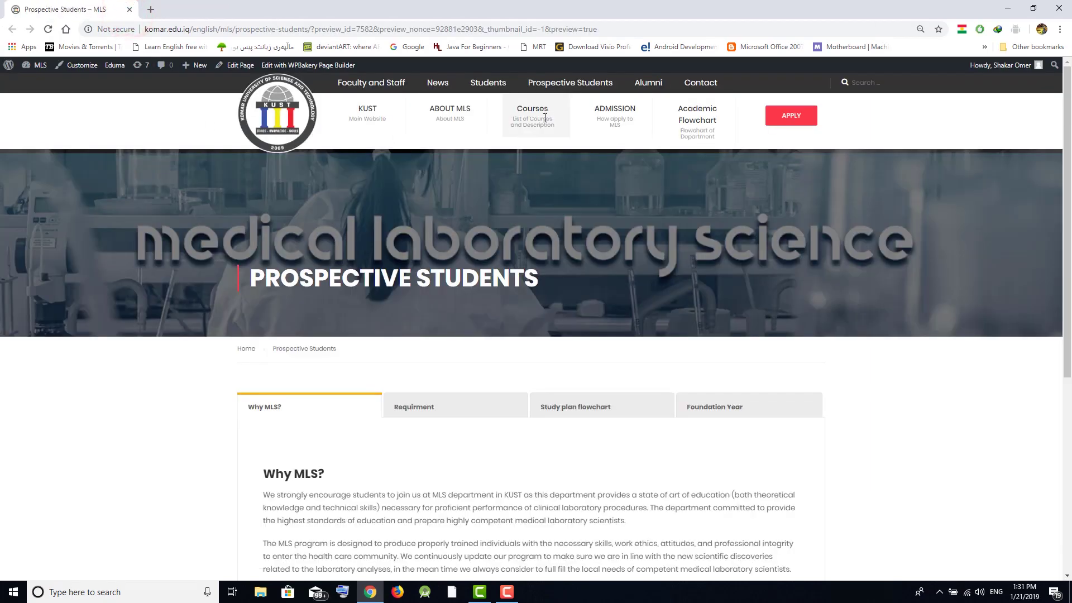
right_click(649, 89)
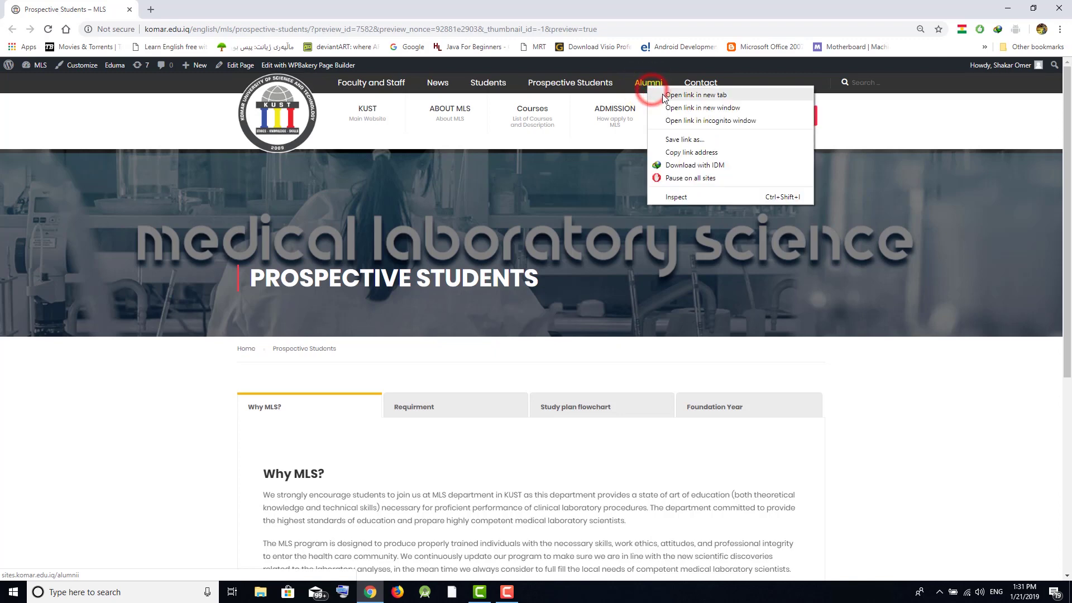
left_click(662, 93)
left_click(197, 9)
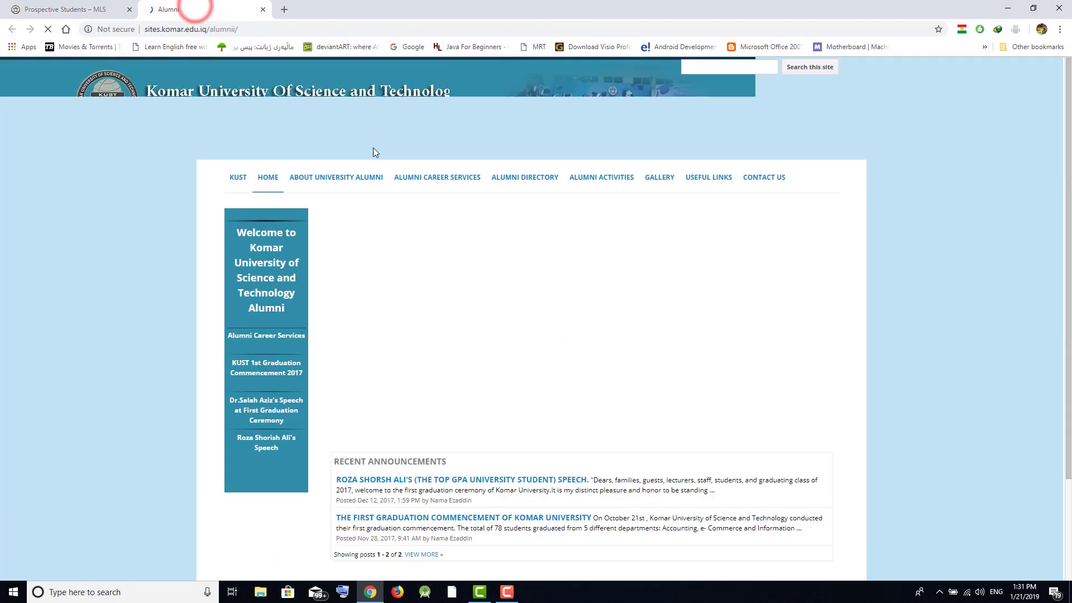
scroll(417, 213, "down", 2)
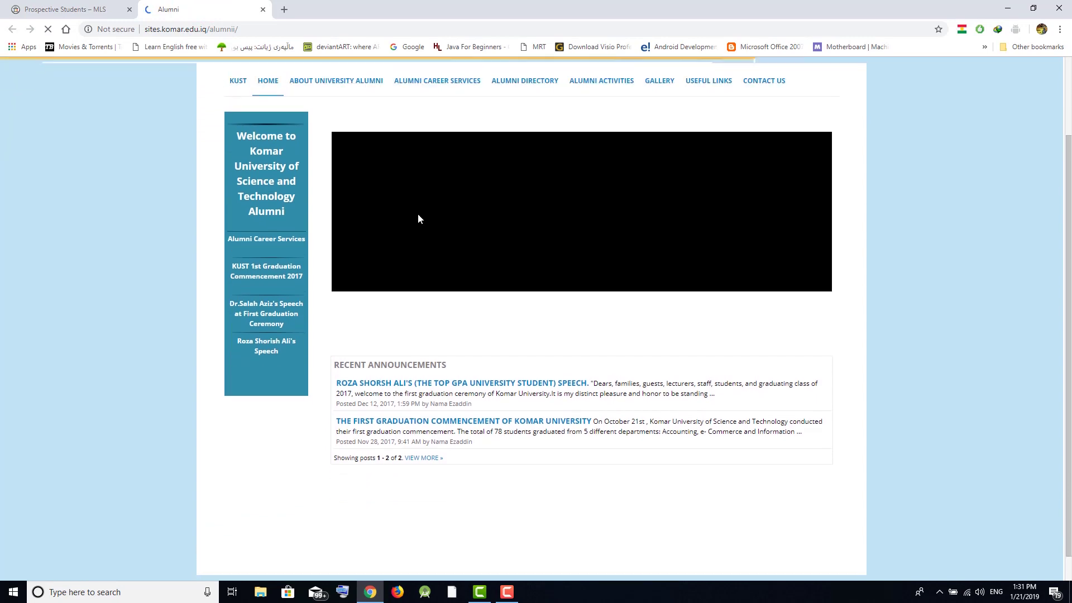
scroll(420, 218, "up", 2)
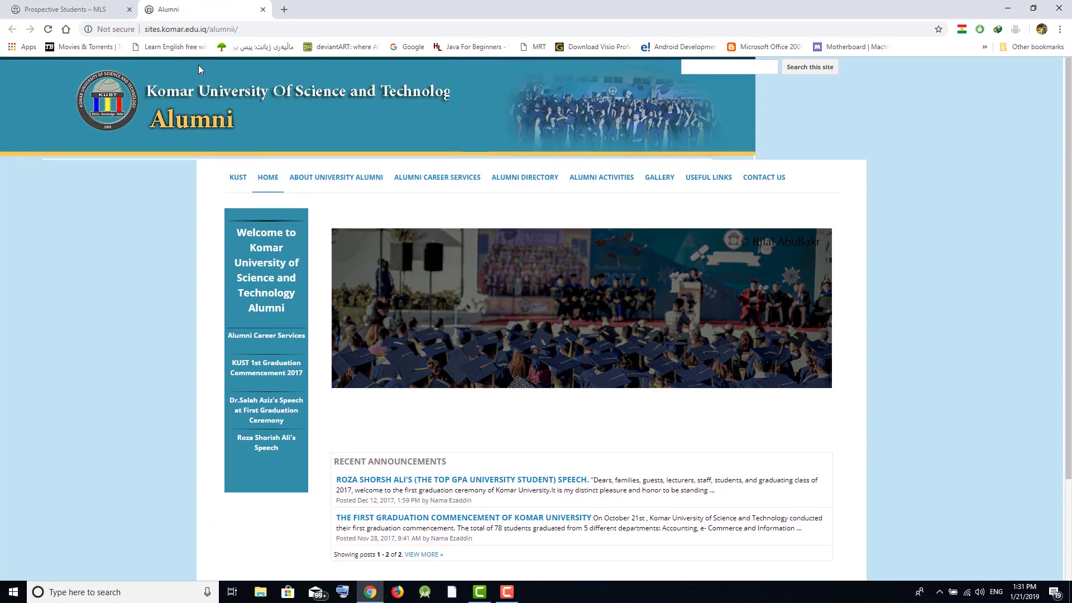
left_click(263, 10)
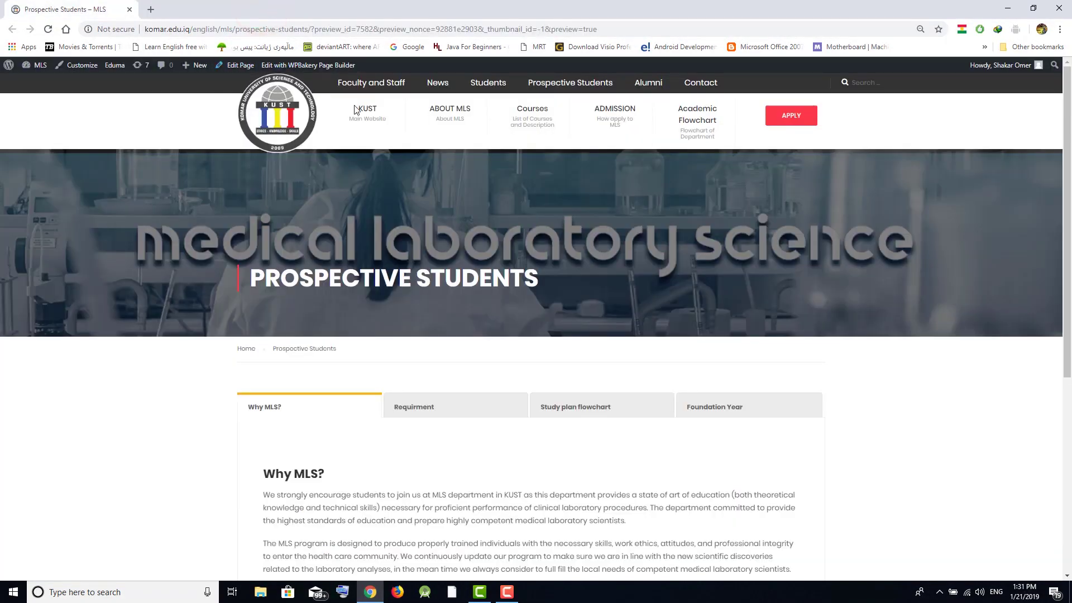
Scroll through the Contact page's details and map, then open it in the WPBakery front-end editor.
left_click(701, 87)
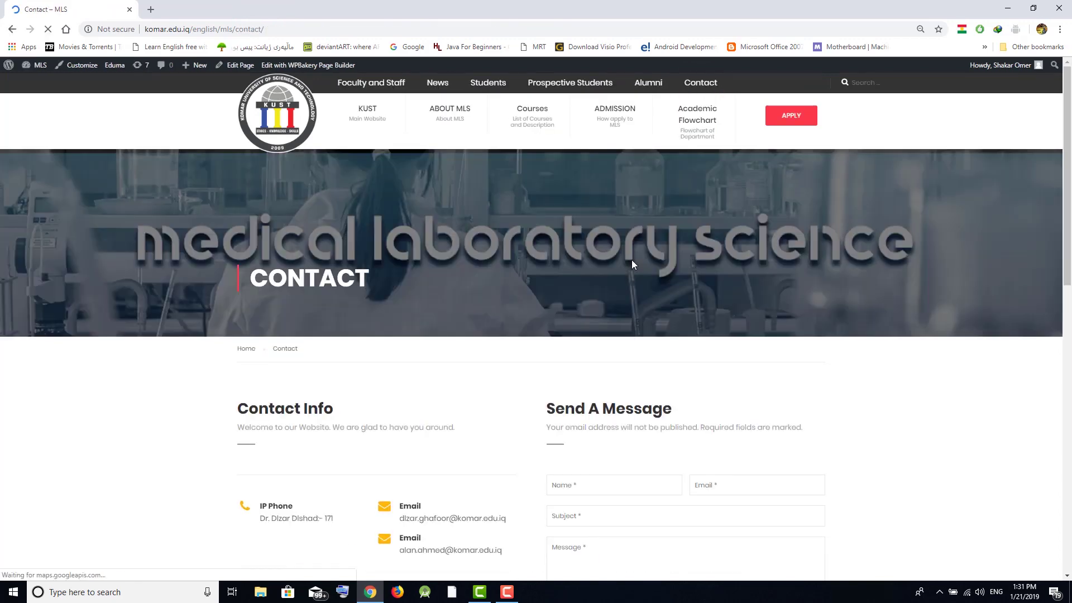
scroll(631, 263, "down", 2)
scroll(530, 329, "down", 4)
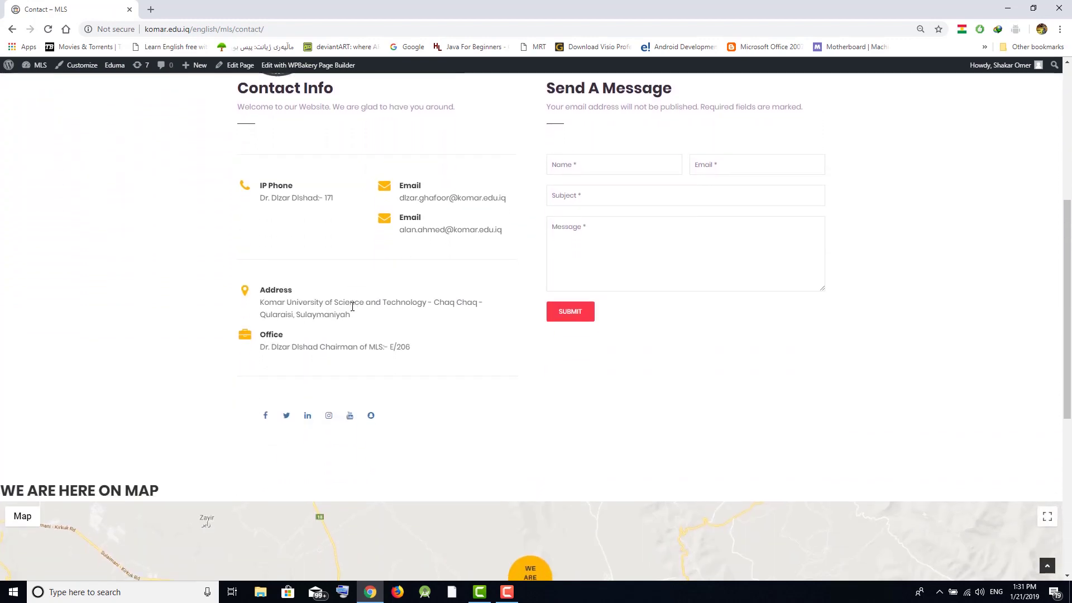
scroll(352, 305, "down", 3)
scroll(353, 304, "up", 10)
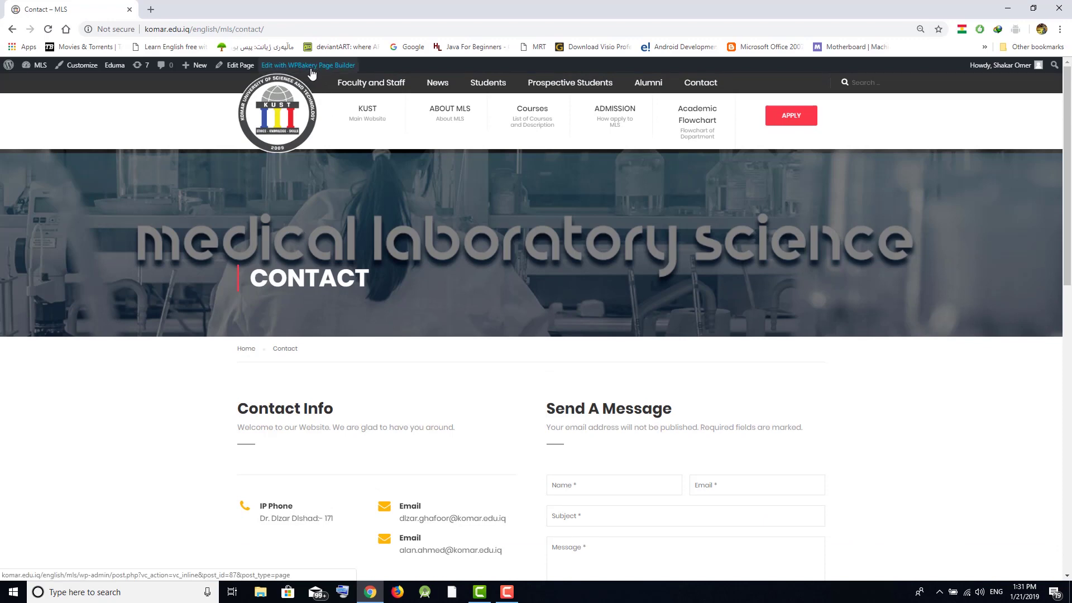
left_click(311, 68)
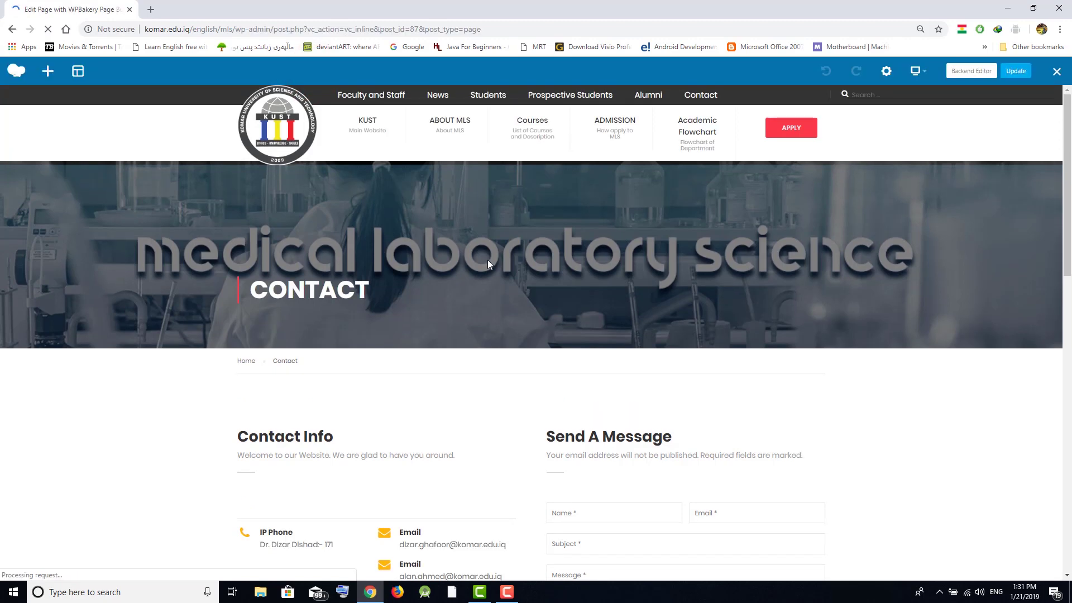
Inspect the IP Phone icon box's description on the Contact page and close its settings unchanged.
scroll(527, 323, "down", 3)
scroll(526, 323, "down", 1)
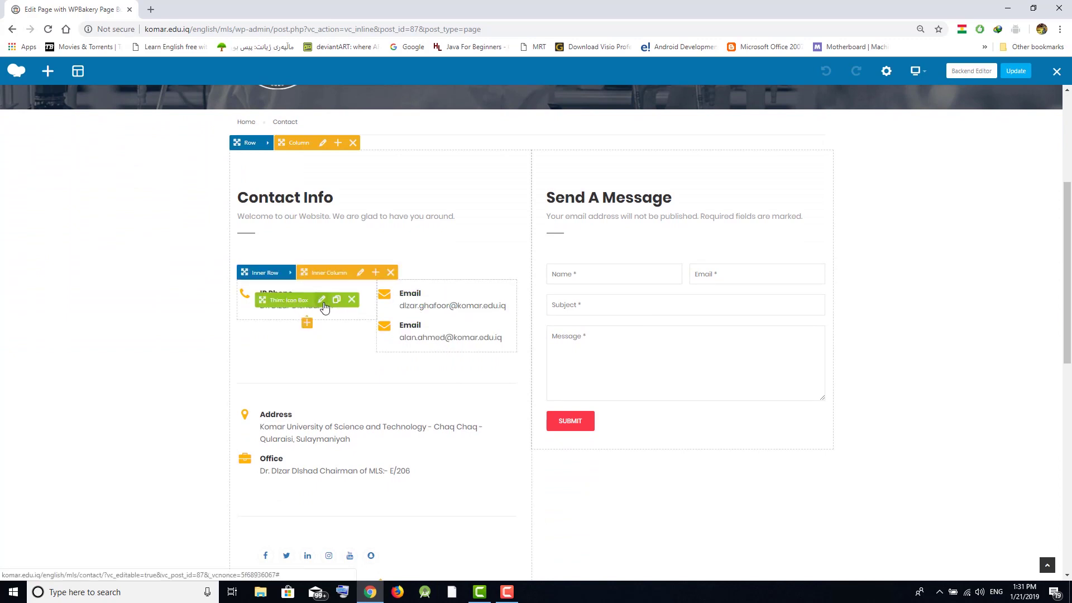
left_click(324, 302)
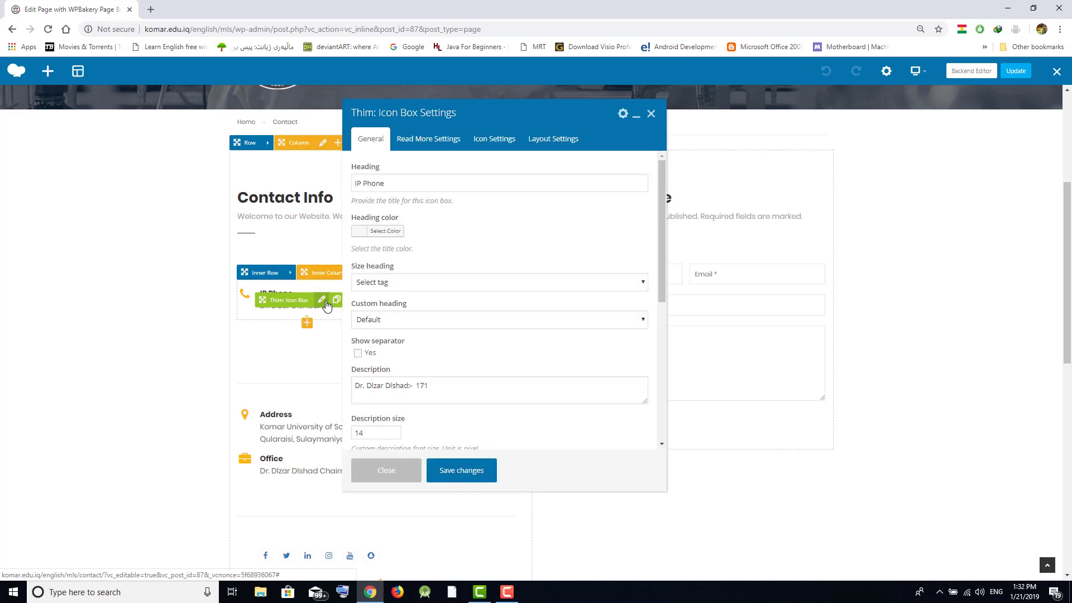
left_click_drag(443, 385, 356, 382)
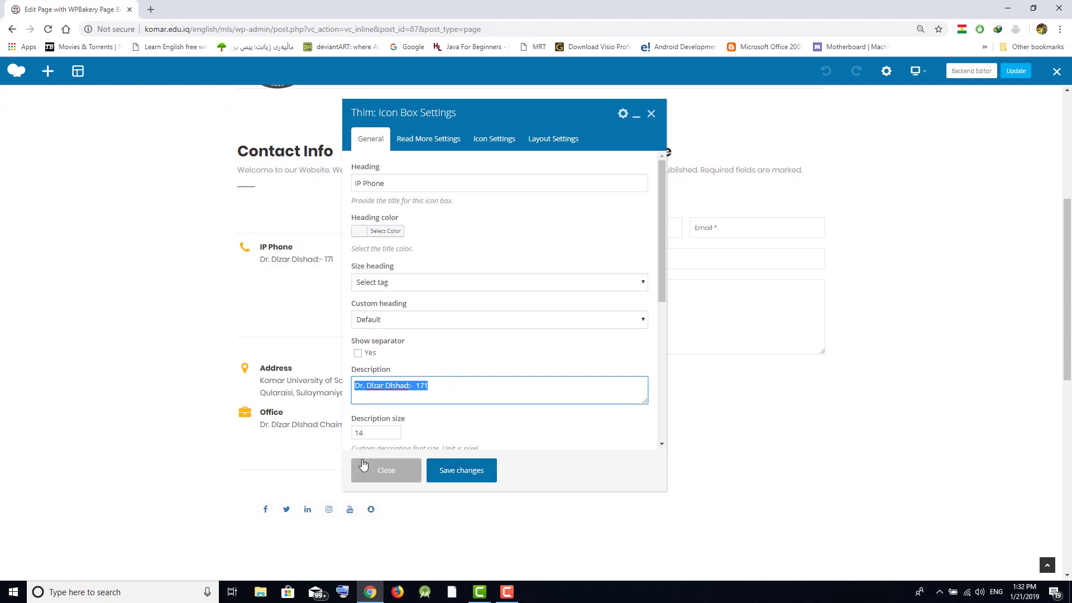
left_click(384, 472)
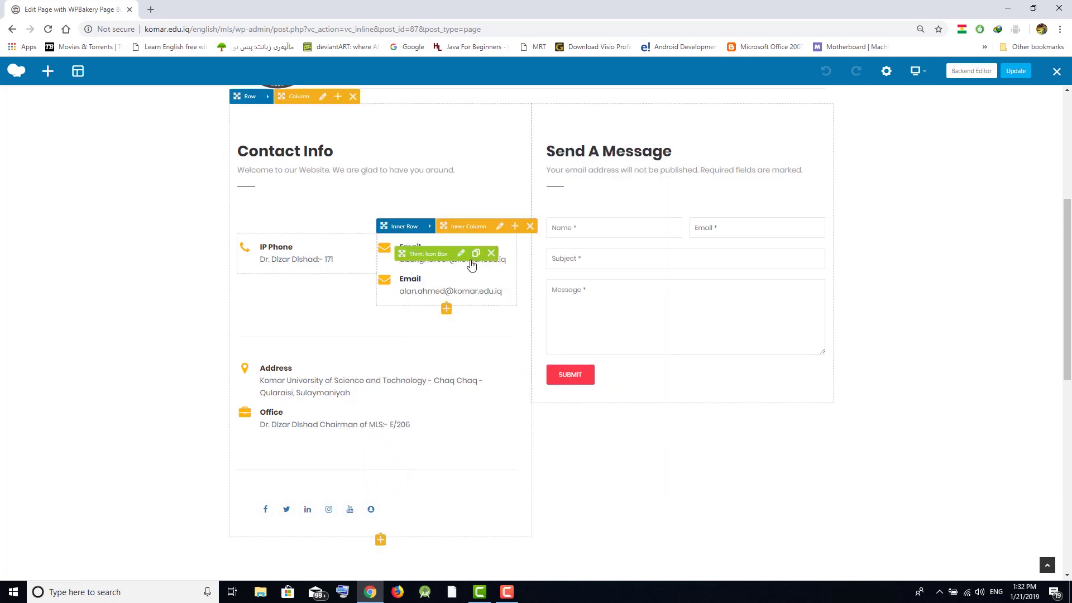
left_click(460, 254)
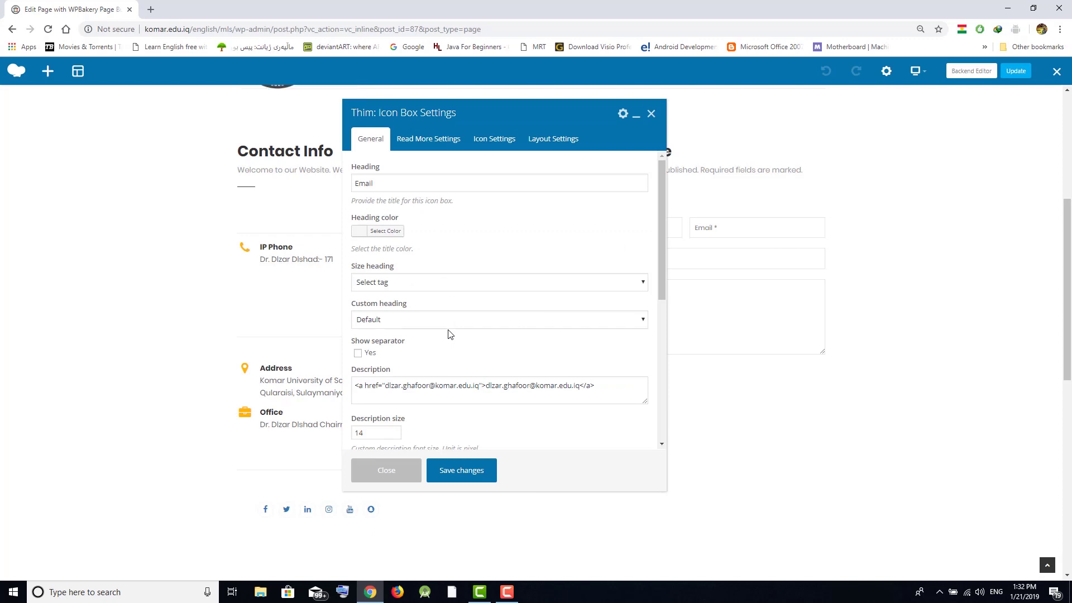
scroll(438, 325, "down", 1)
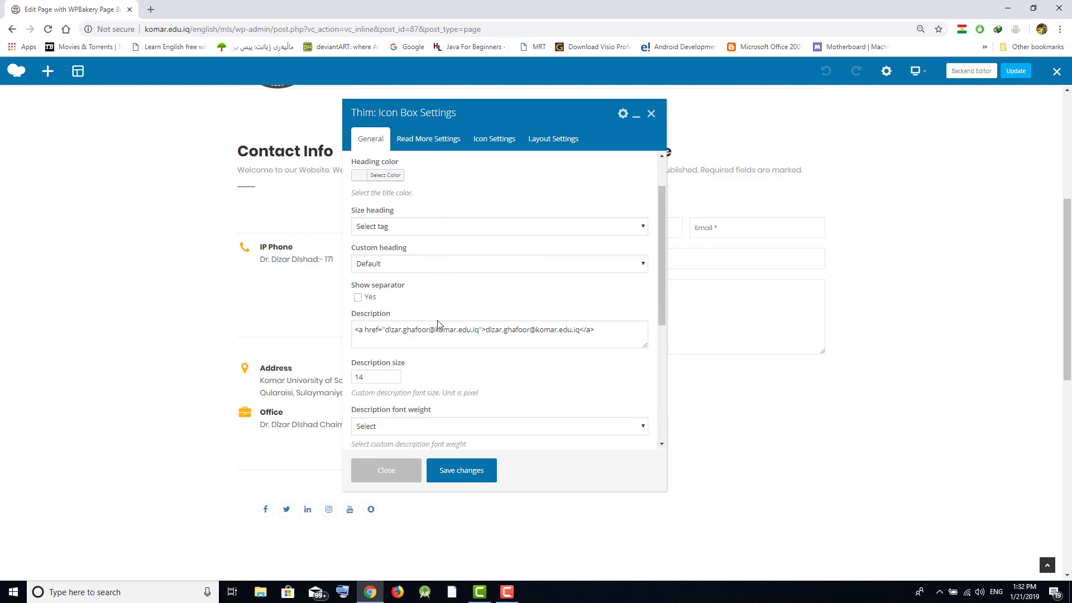
left_click_drag(385, 330, 470, 330)
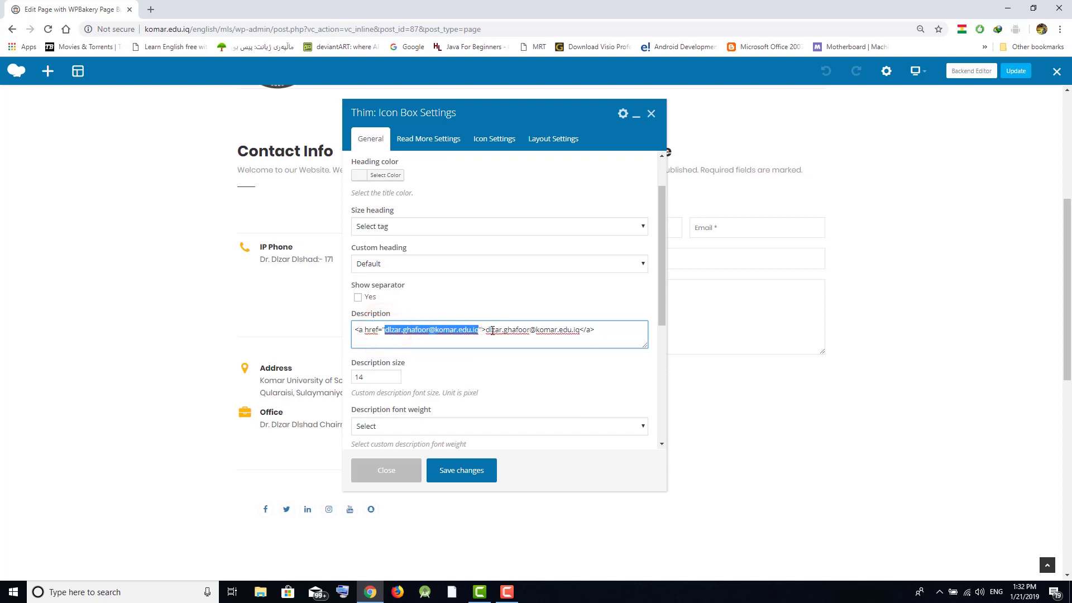
left_click_drag(486, 330, 570, 330)
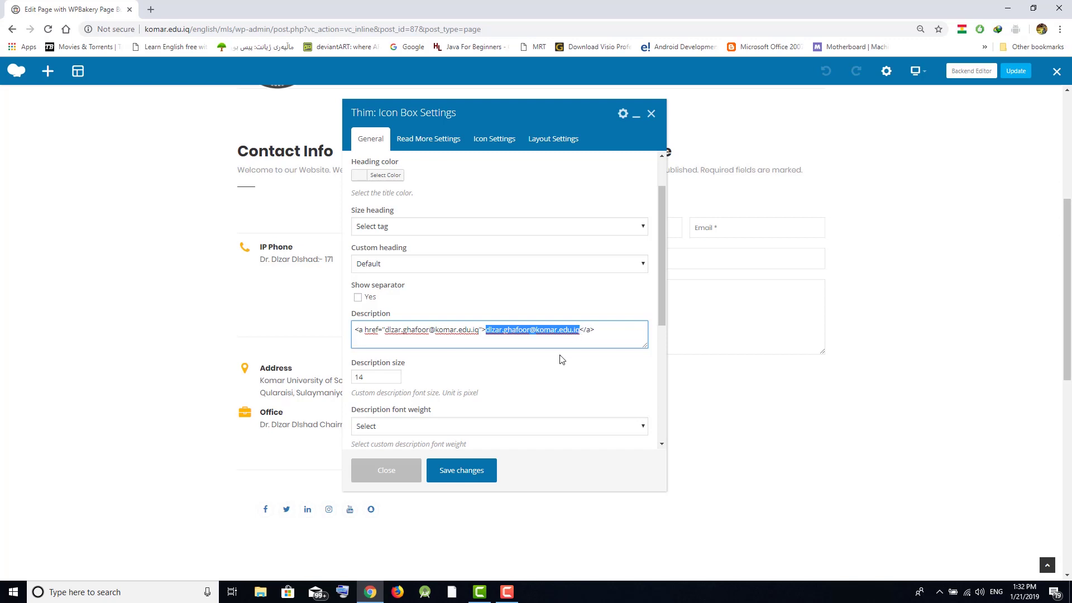
left_click(387, 471)
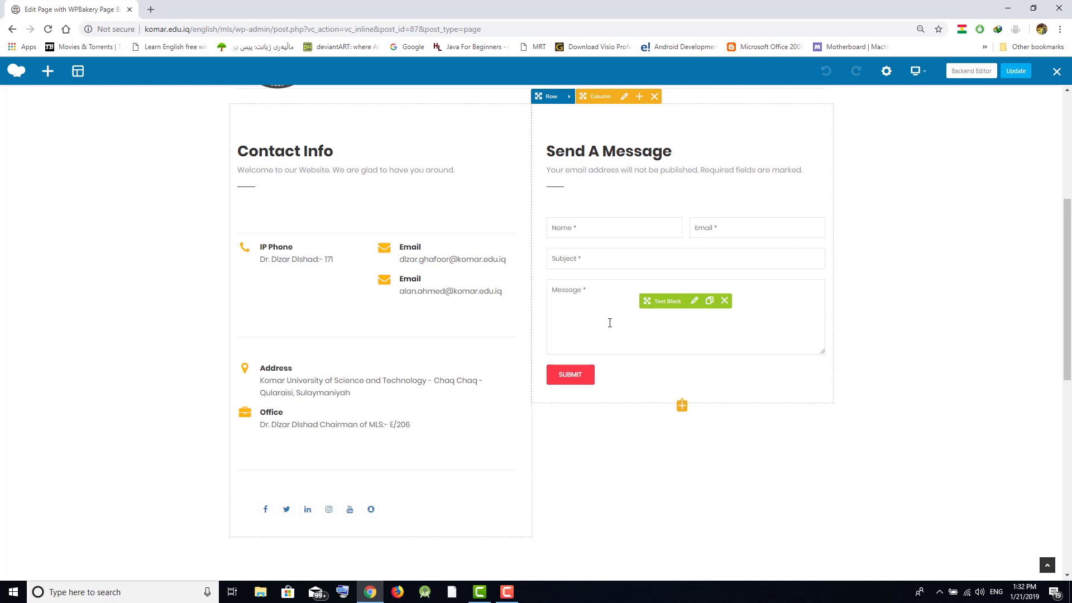
Scroll to the map and back, then exit WPBakery to the live Contact page.
scroll(610, 322, "down", 6)
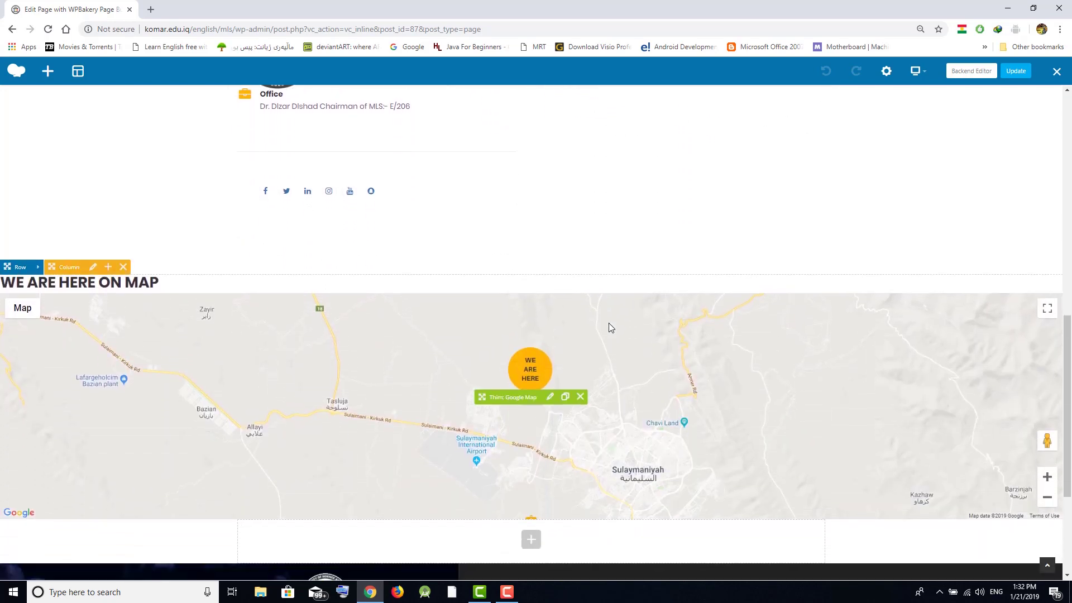
scroll(607, 318, "up", 12)
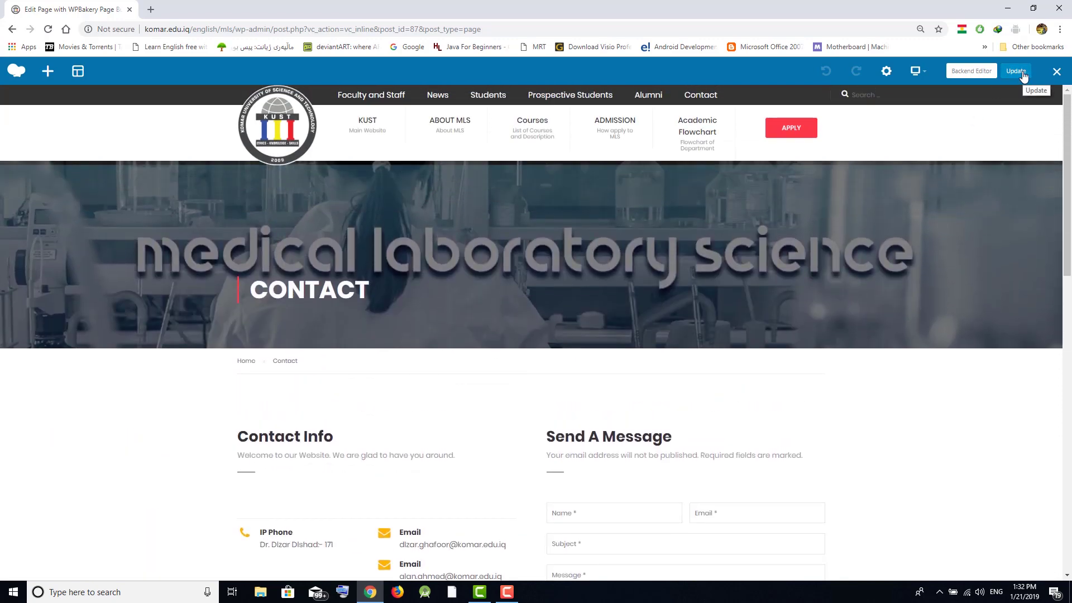
left_click(1051, 78)
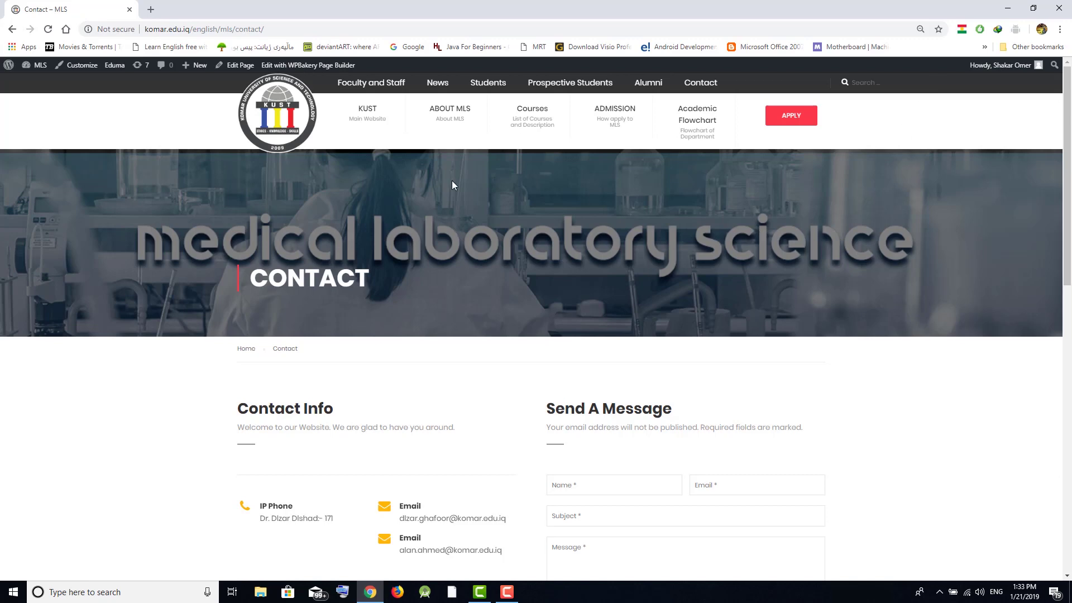
Preview the KUST main website in a new tab, close it, then go to About MLS.
right_click(367, 115)
left_click(390, 119)
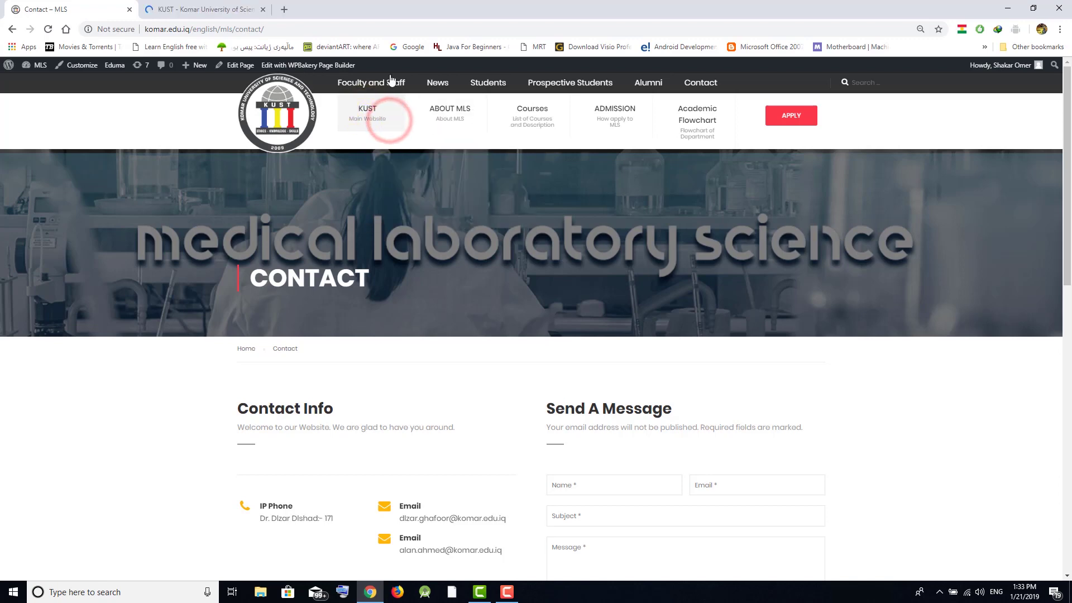
left_click(212, 11)
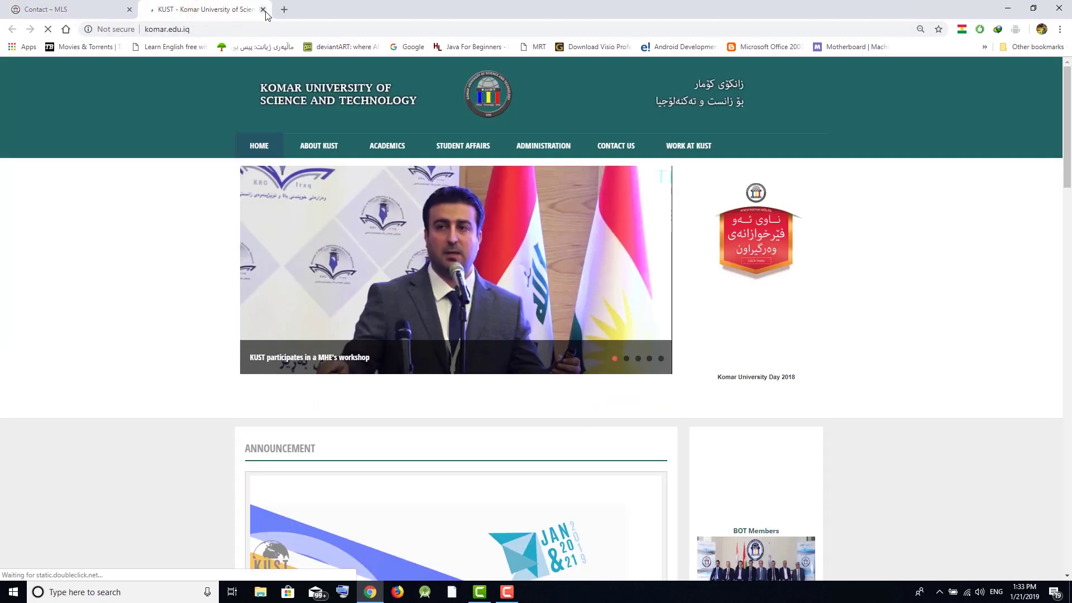
left_click(263, 10)
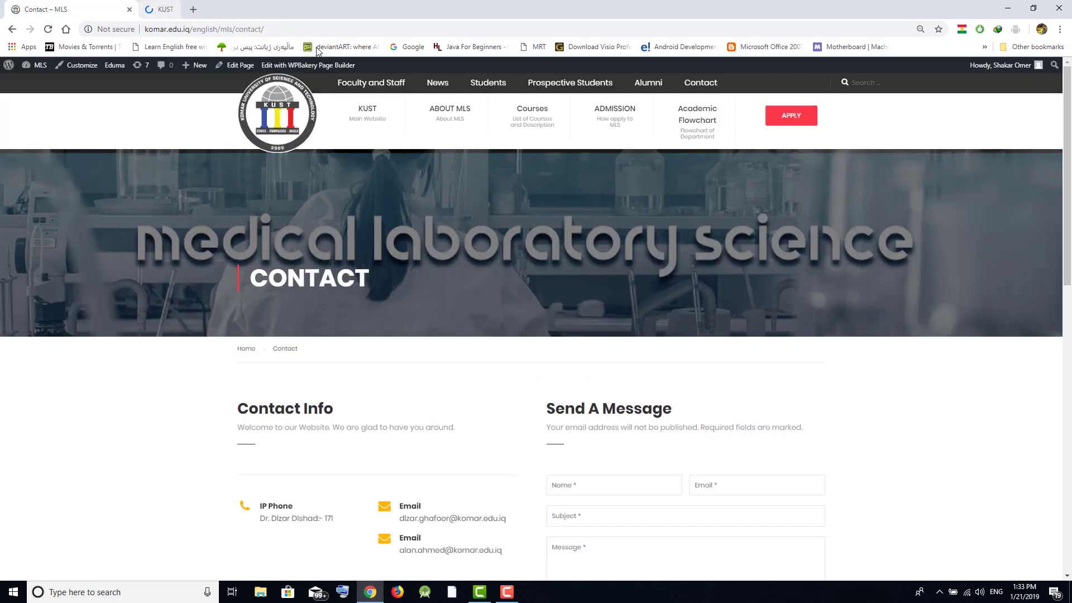
left_click(466, 112)
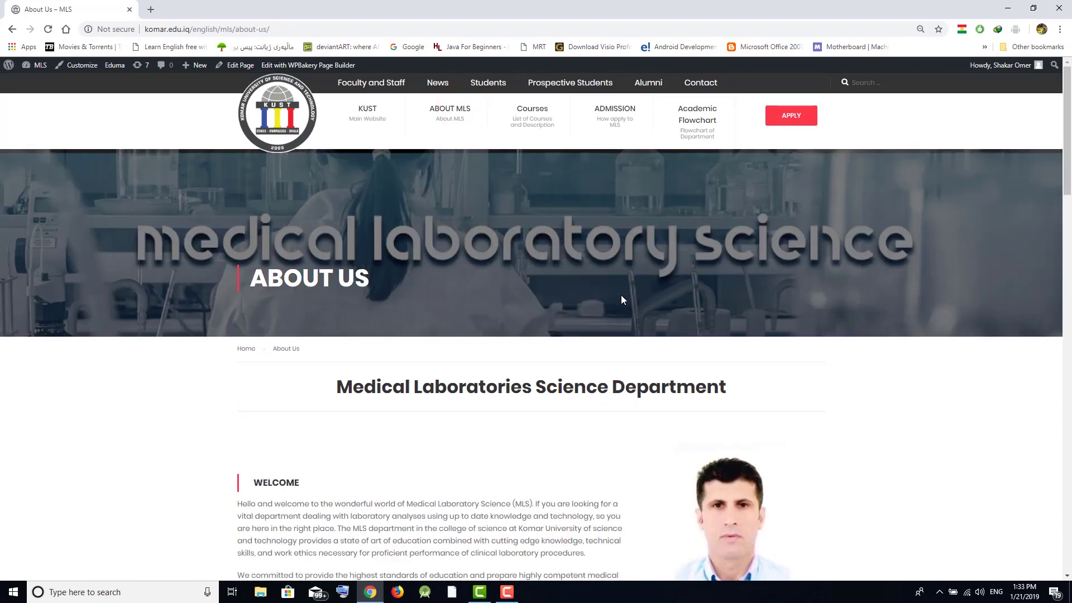
Open About Us in WPBakery and edit the acting chairman's portrait Single Image settings.
scroll(617, 343, "down", 3)
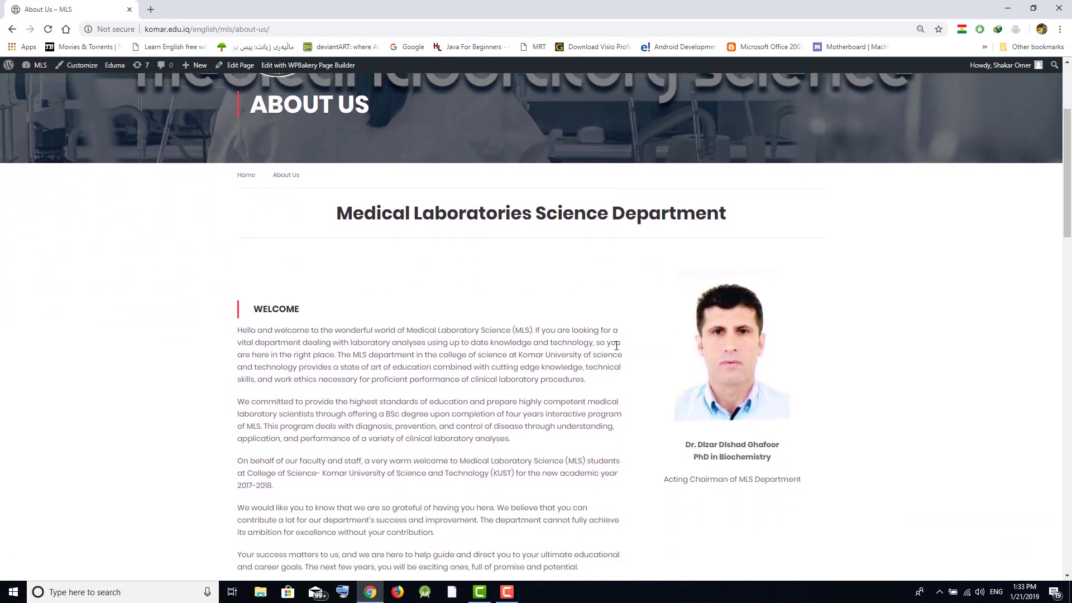
scroll(369, 249, "up", 3)
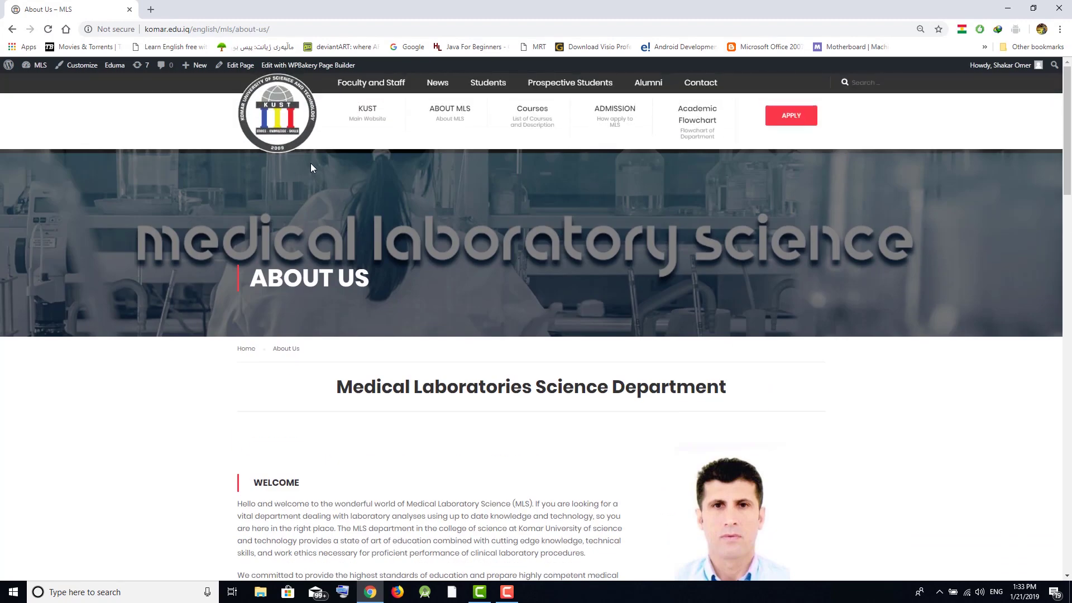
left_click(284, 67)
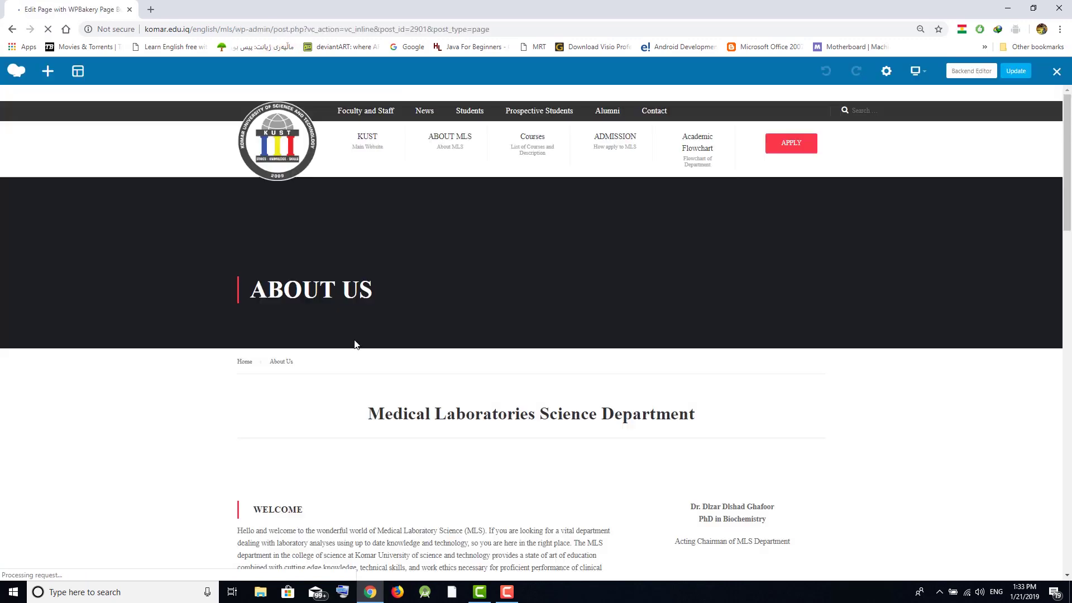
scroll(357, 344, "down", 2)
scroll(356, 344, "down", 3)
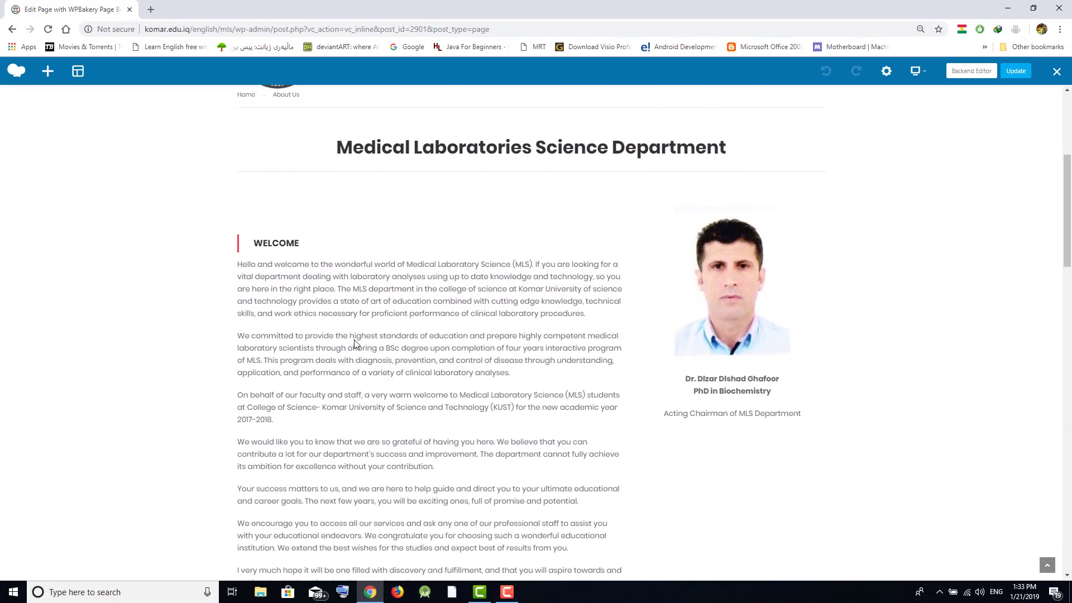
left_click(745, 272)
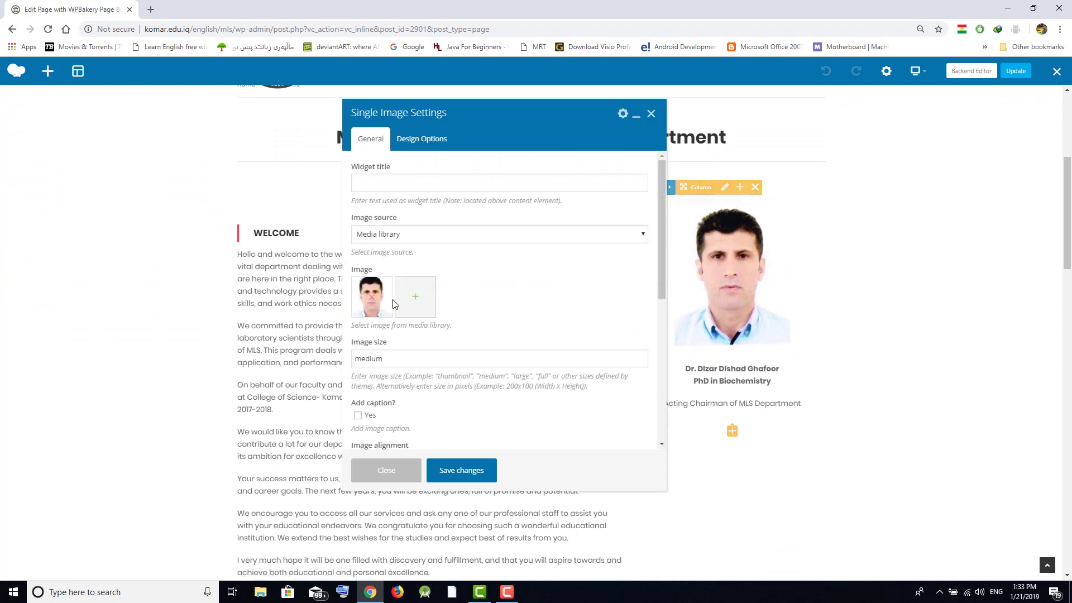
Browse the media upload options, then close the portrait settings keeping the current photo.
left_click(421, 298)
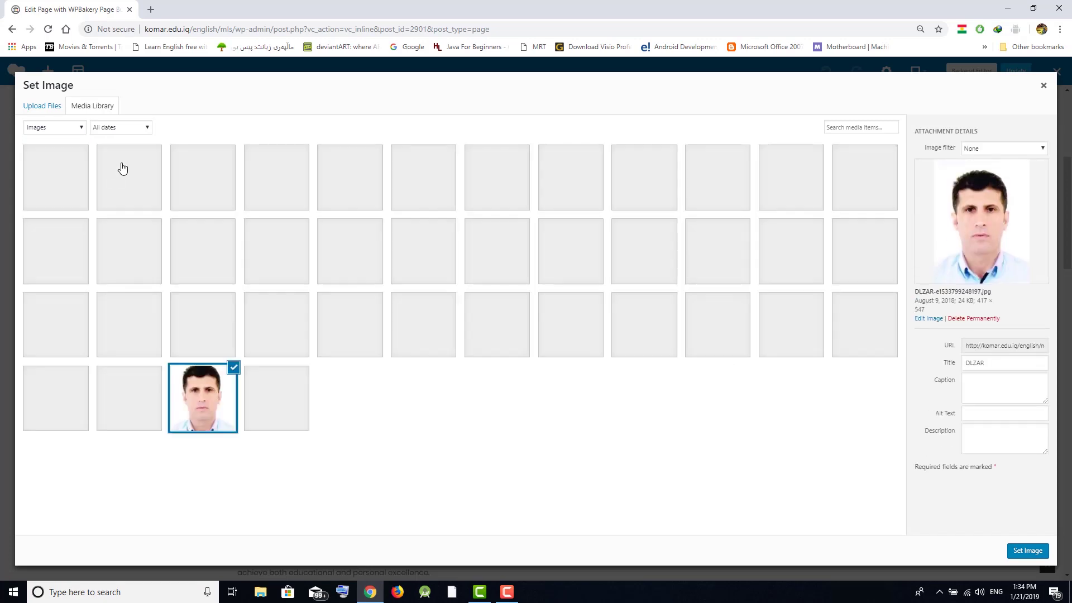
left_click(42, 111)
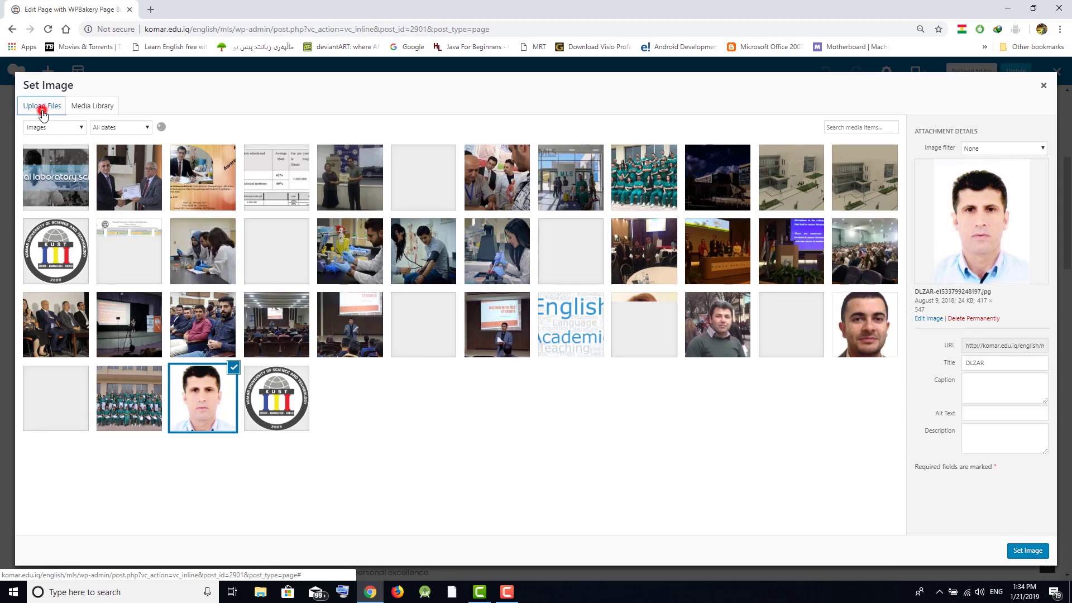
left_click(552, 289)
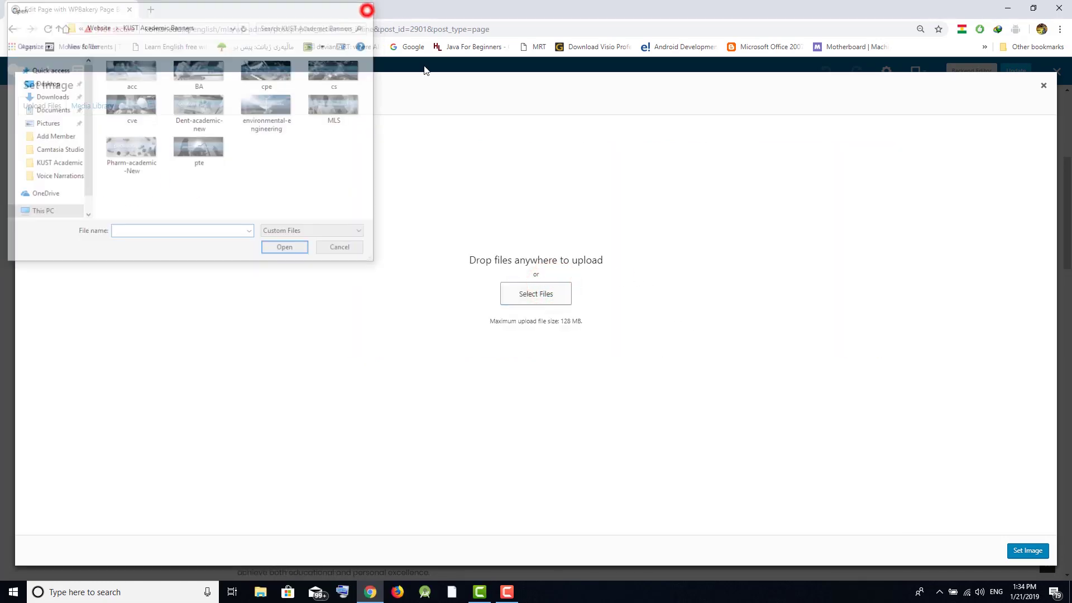
left_click(368, 8)
left_click(1044, 85)
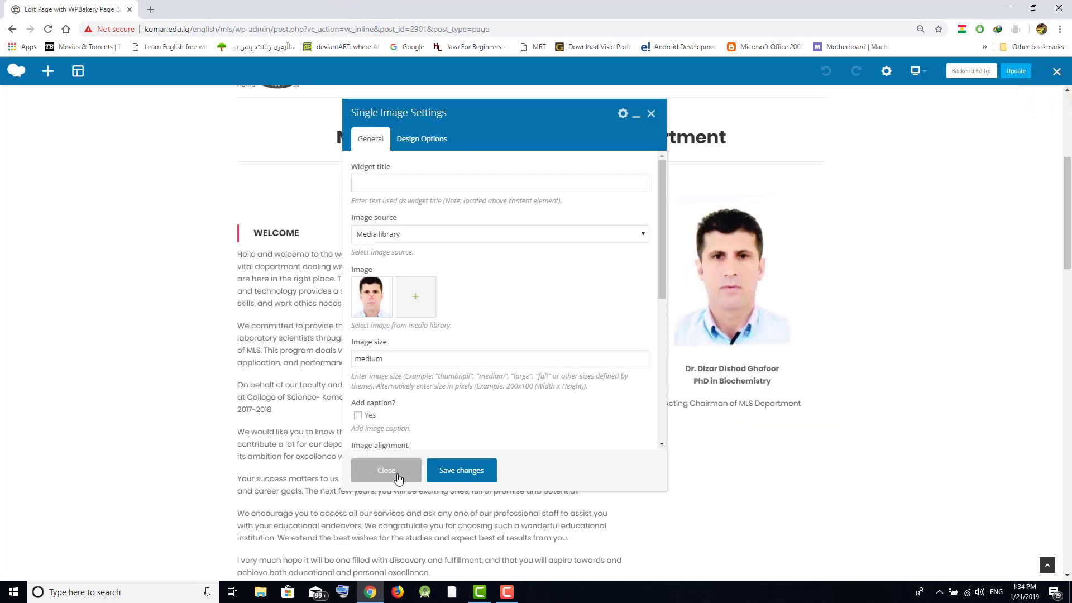
scroll(440, 379, "down", 4)
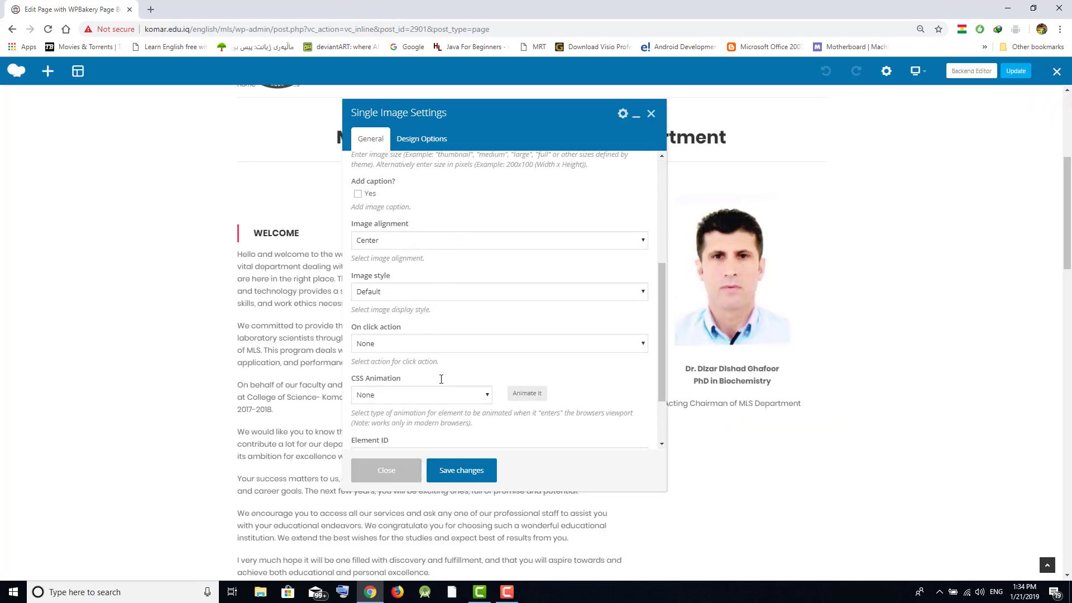
left_click(402, 475)
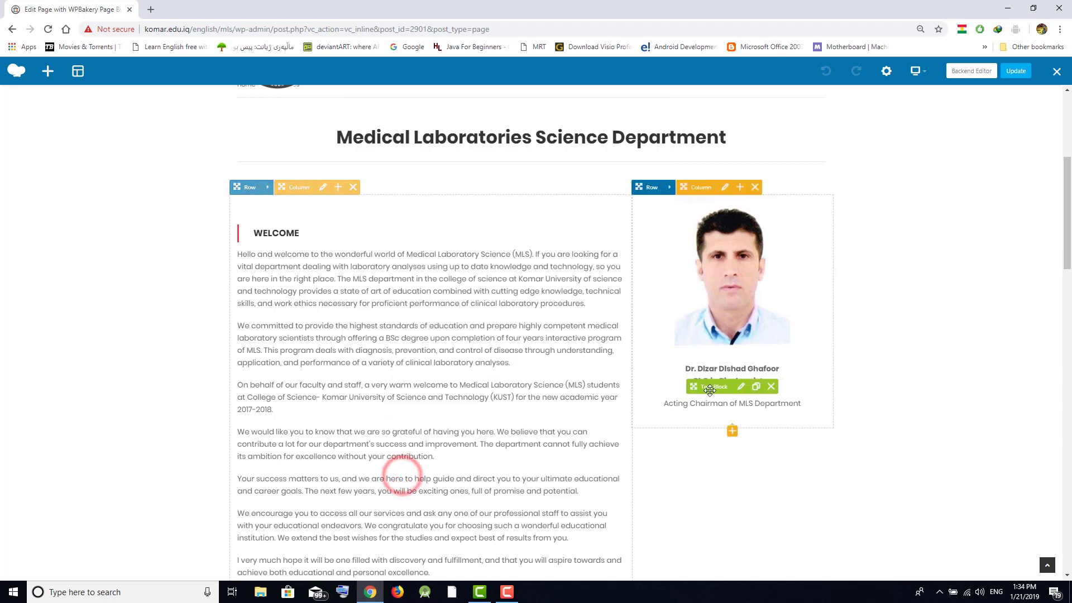
left_click(742, 387)
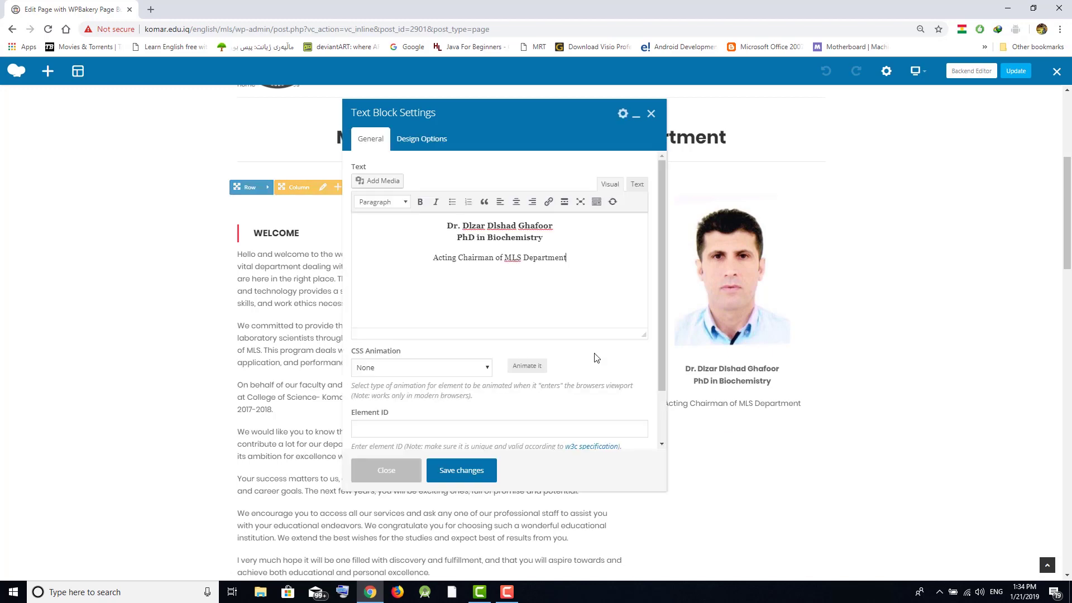
Look over the chairman's caption text and close its settings unchanged.
left_click(580, 265)
double_click(475, 226)
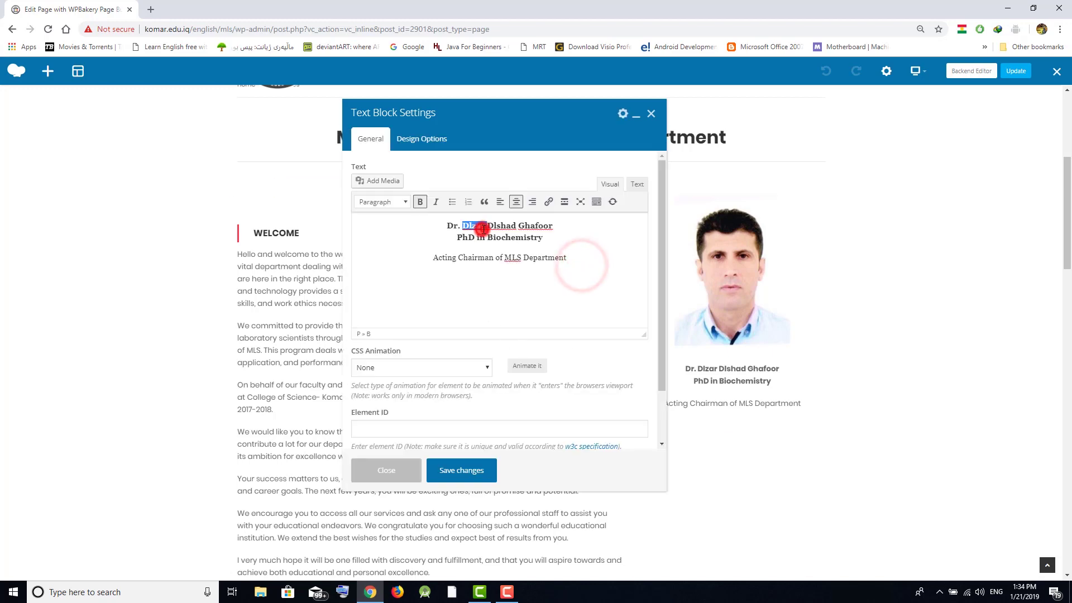
left_click(386, 470)
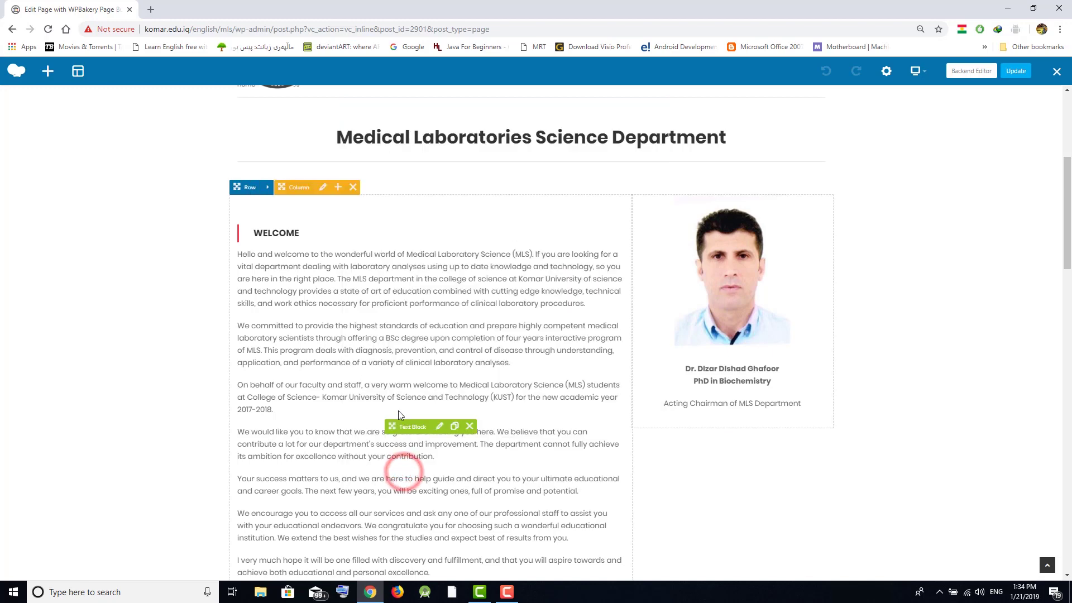
Delete the stray [vc_column][vc_column_text] line from the Welcome text block and save it.
left_click(439, 426)
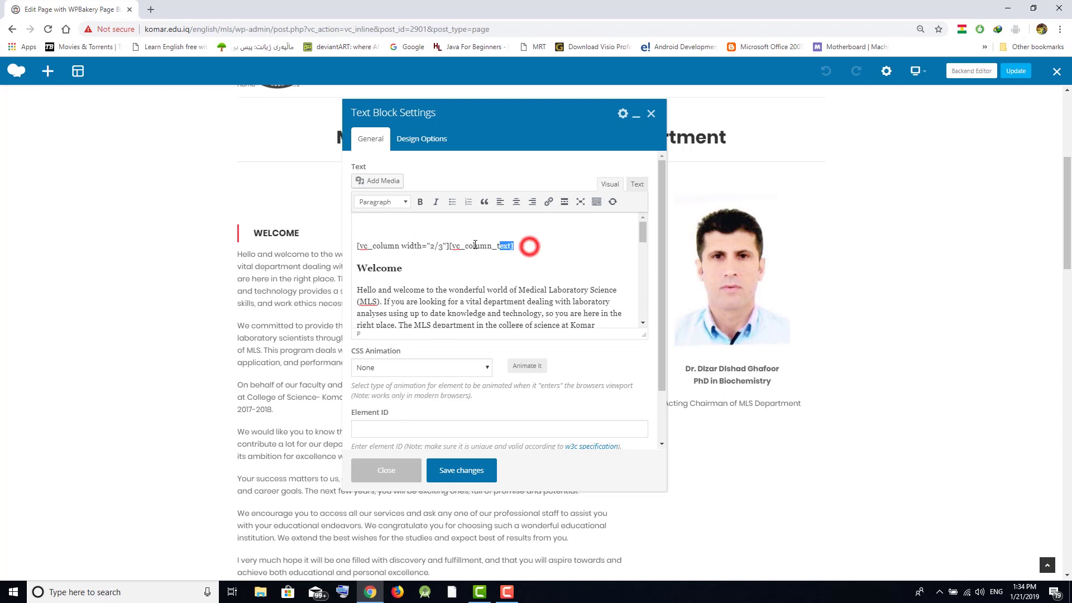
left_click_drag(475, 246, 356, 225)
key("BackSpace")
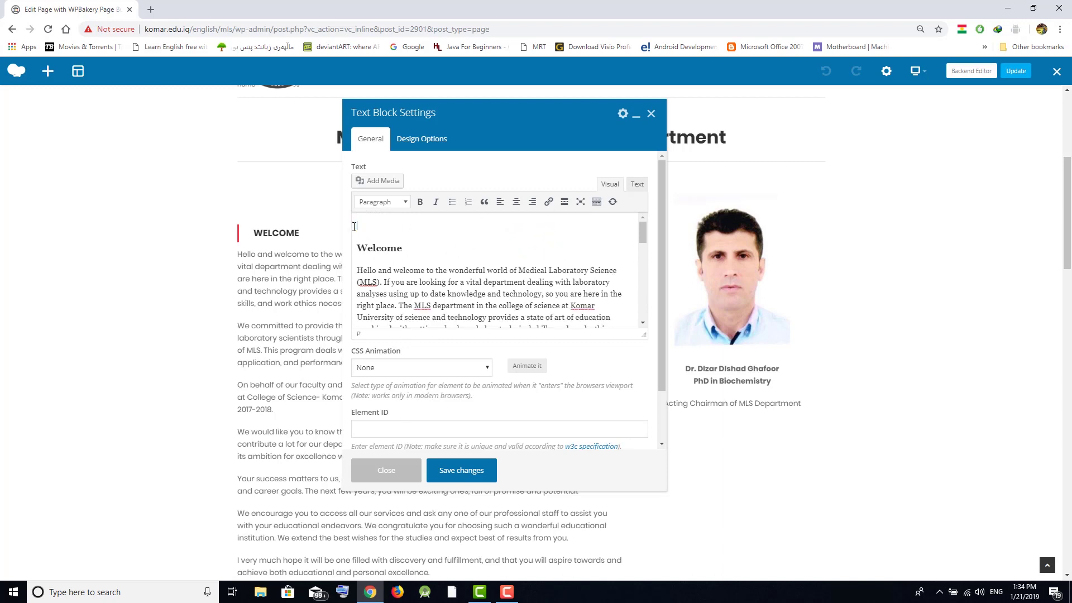
left_click(442, 478)
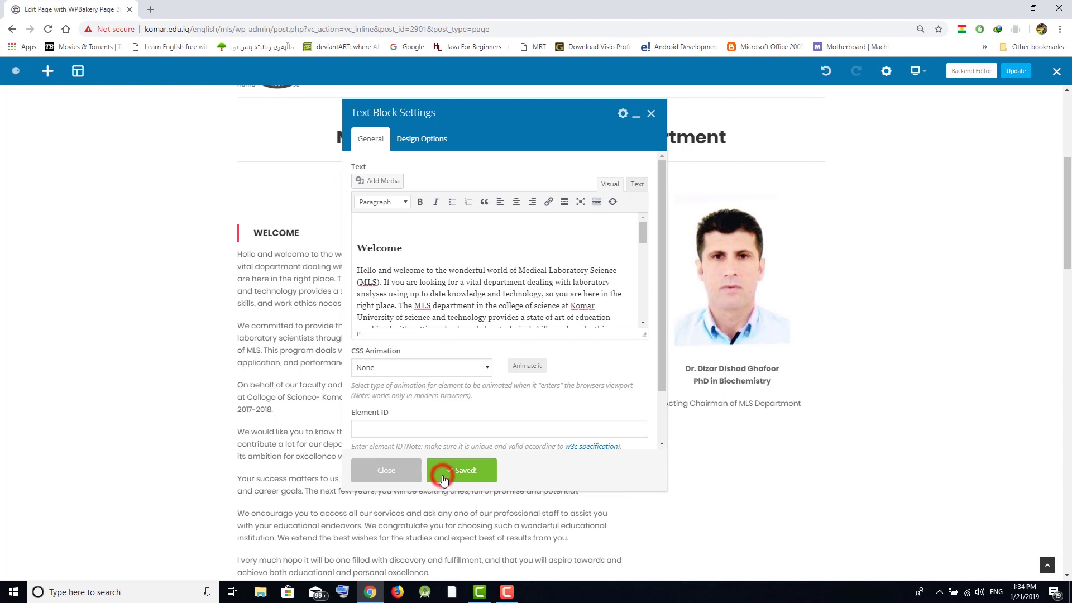
left_click(402, 469)
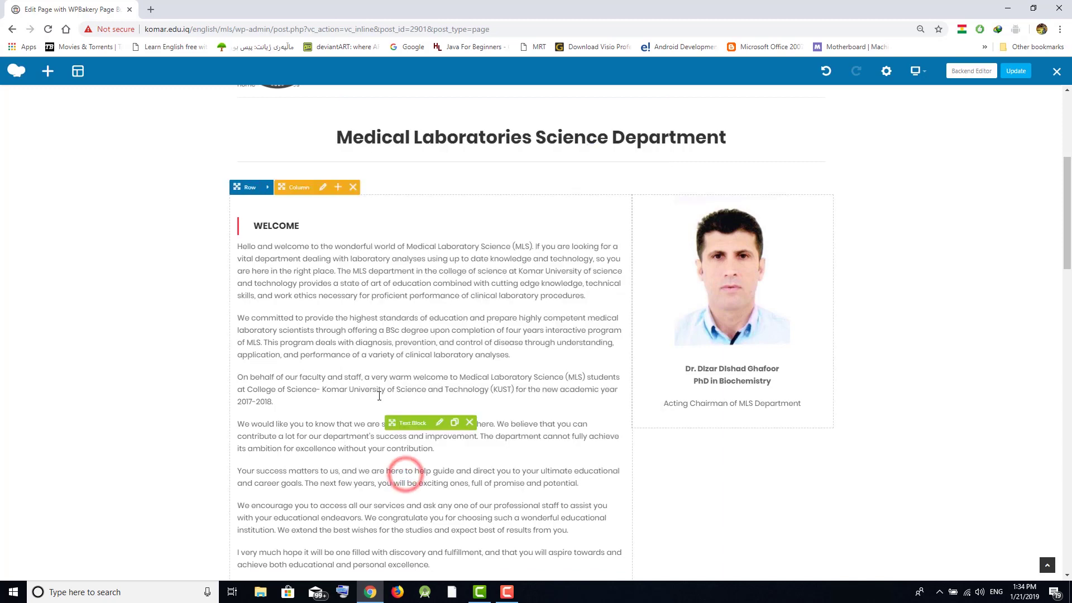
scroll(383, 373, "down", 5)
scroll(382, 373, "down", 3)
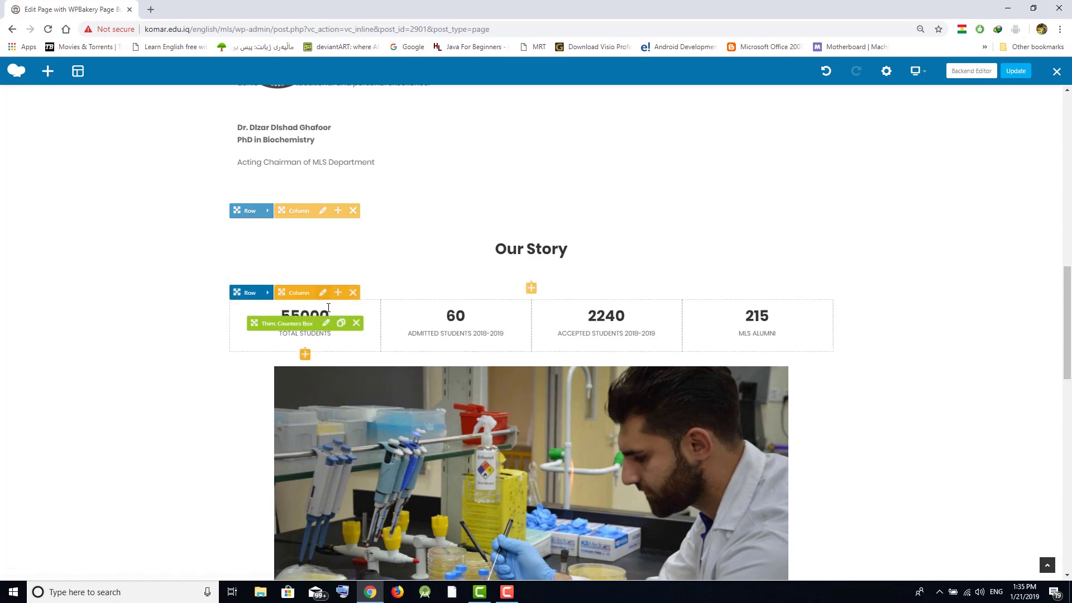
left_click(325, 323)
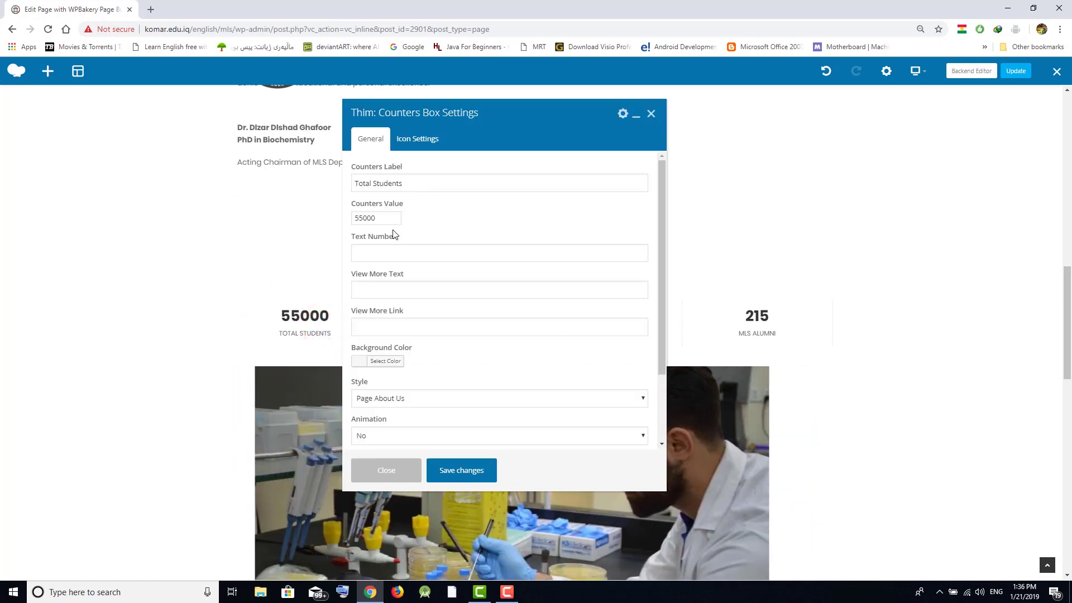
double_click(380, 218)
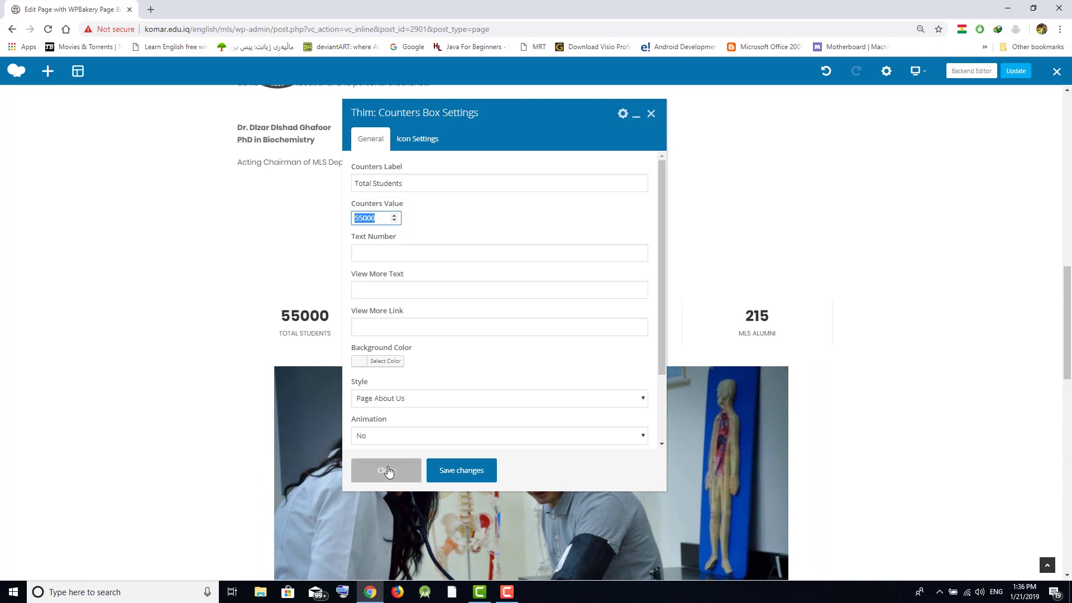
left_click(387, 471)
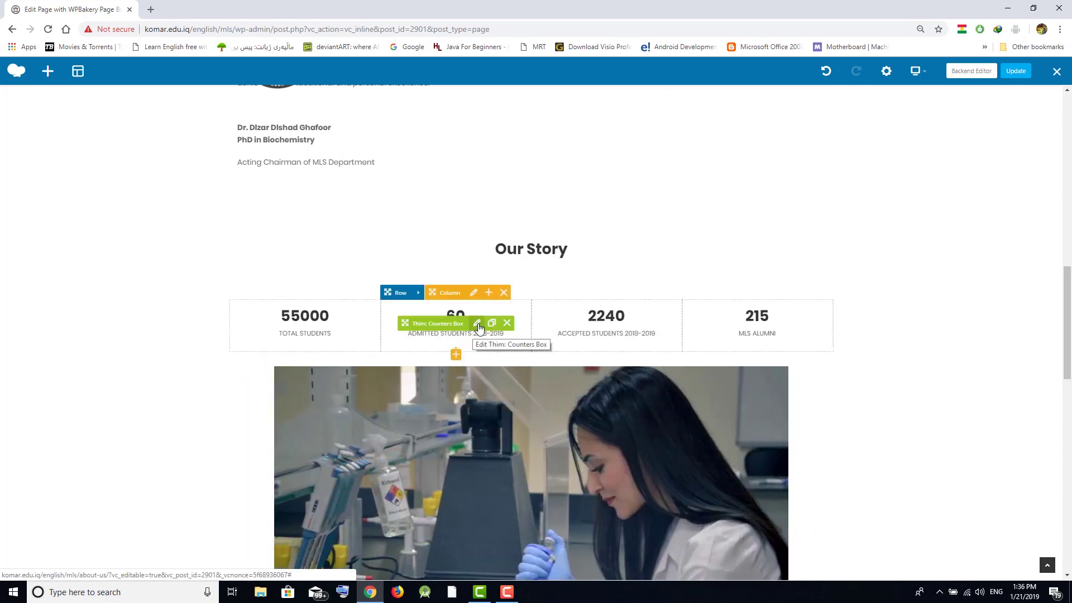
left_click(477, 324)
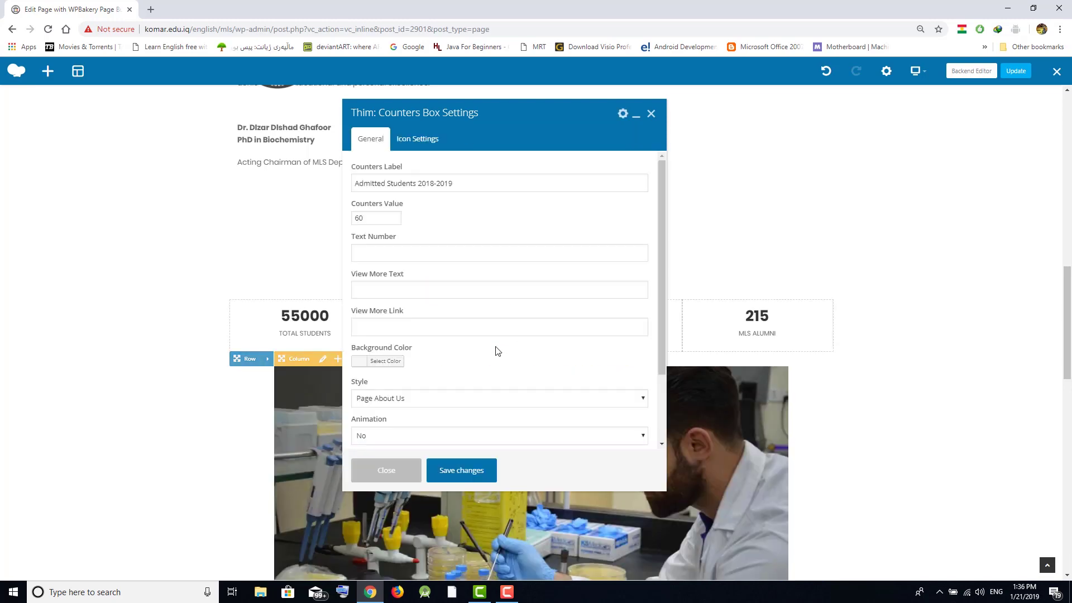
left_click_drag(368, 217, 355, 217)
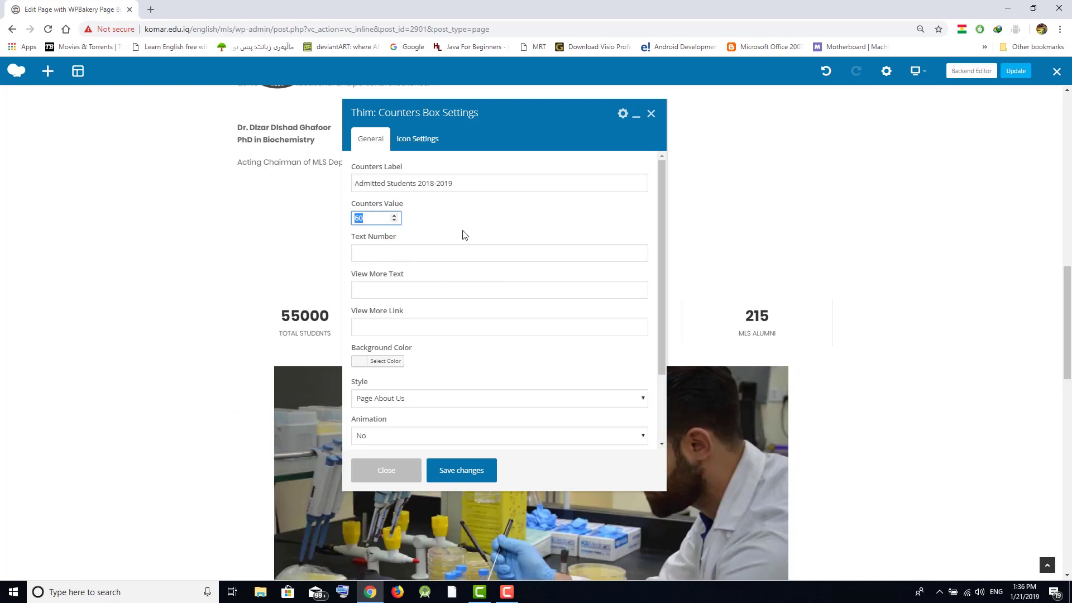
left_click(416, 469)
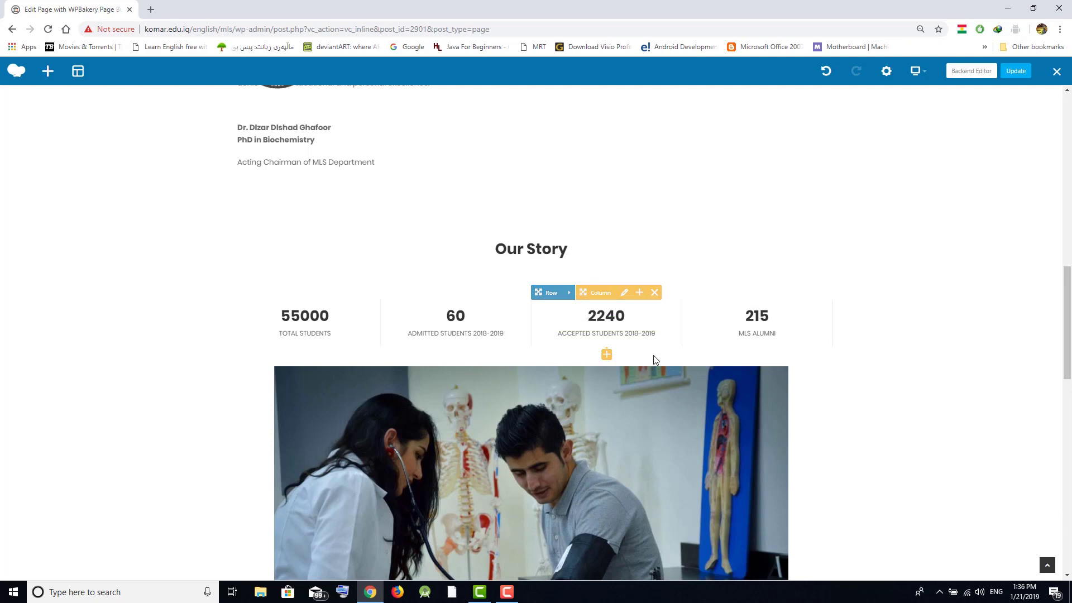
left_click(627, 324)
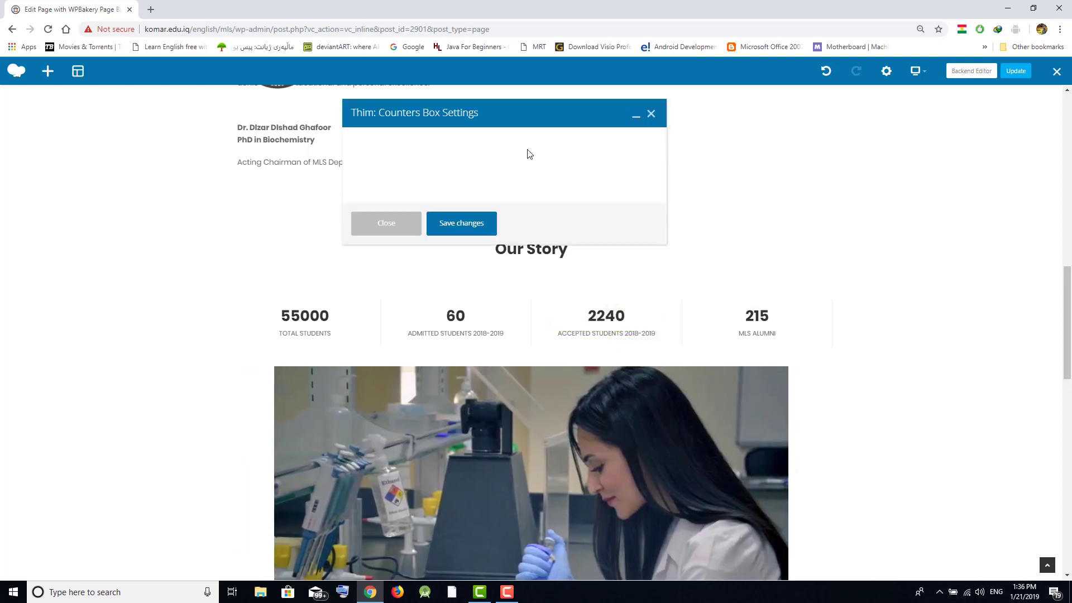
left_click(469, 181)
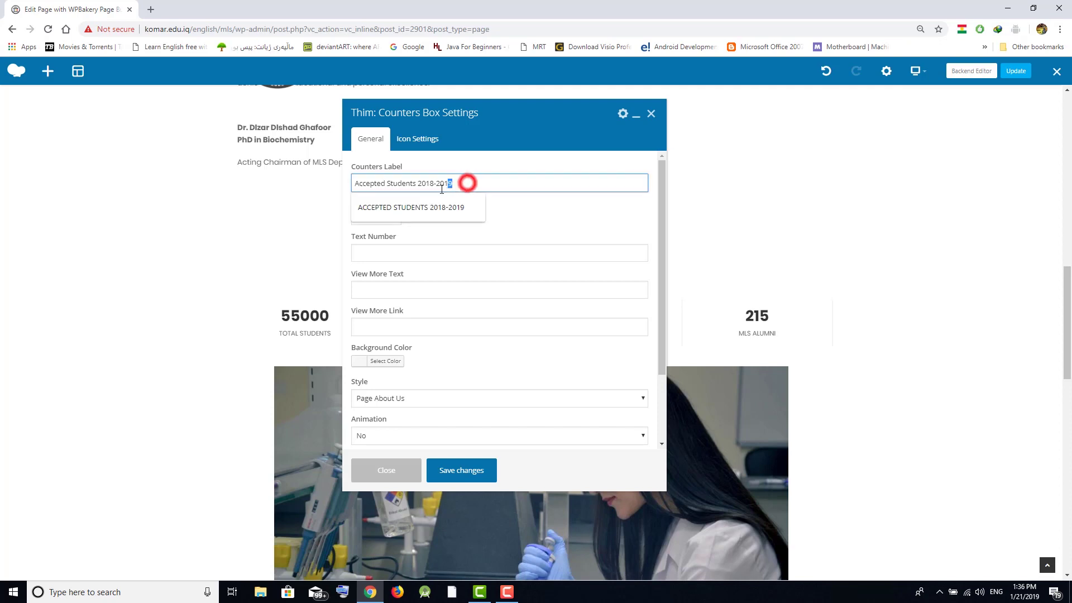
left_click_drag(466, 182, 418, 184)
left_click(464, 184)
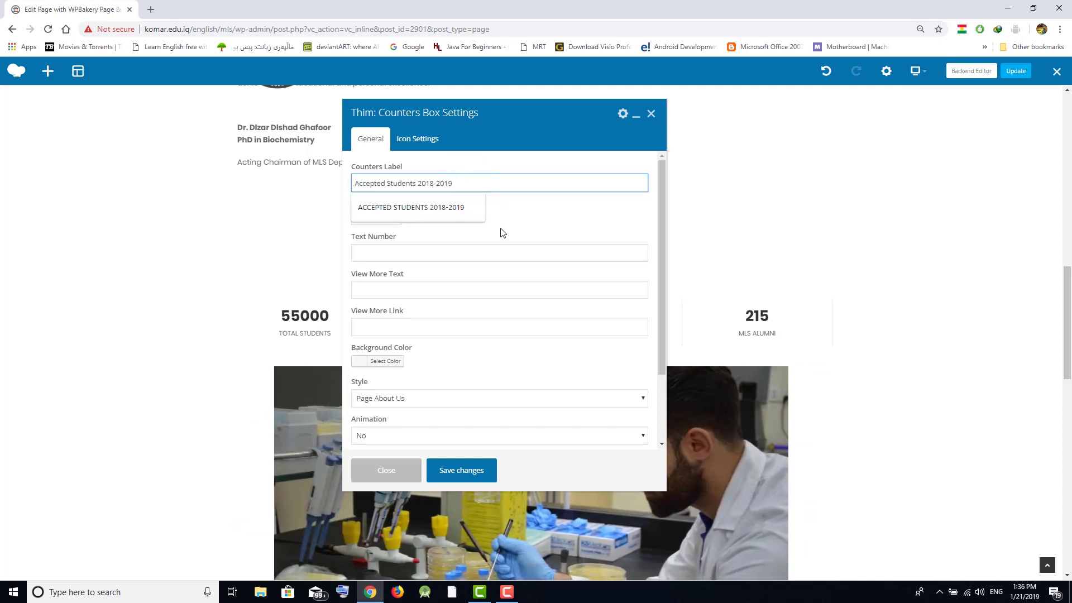
left_click(428, 475)
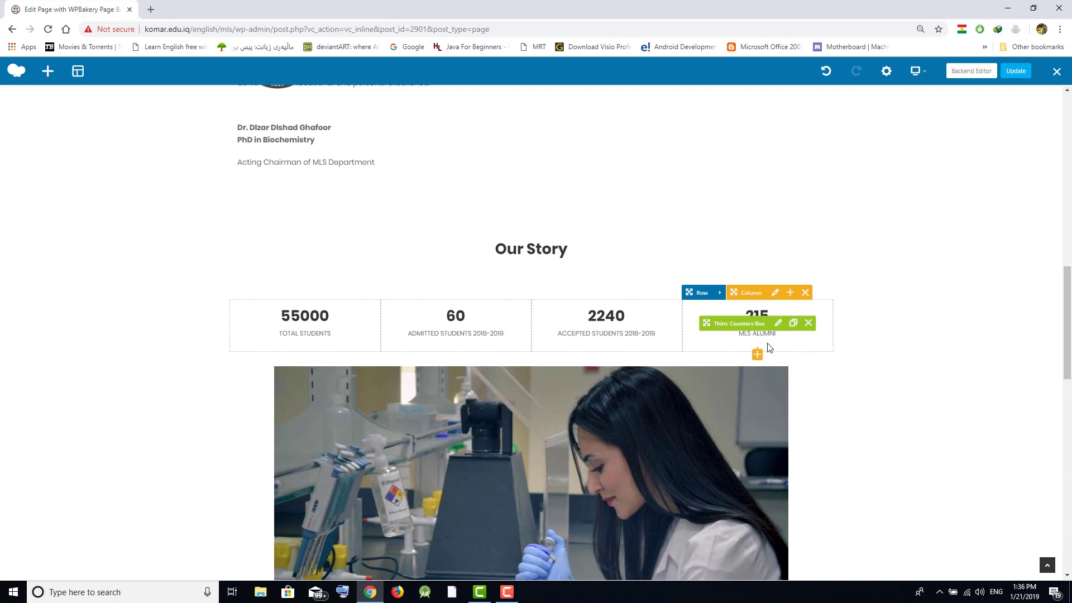
scroll(769, 347, "down", 5)
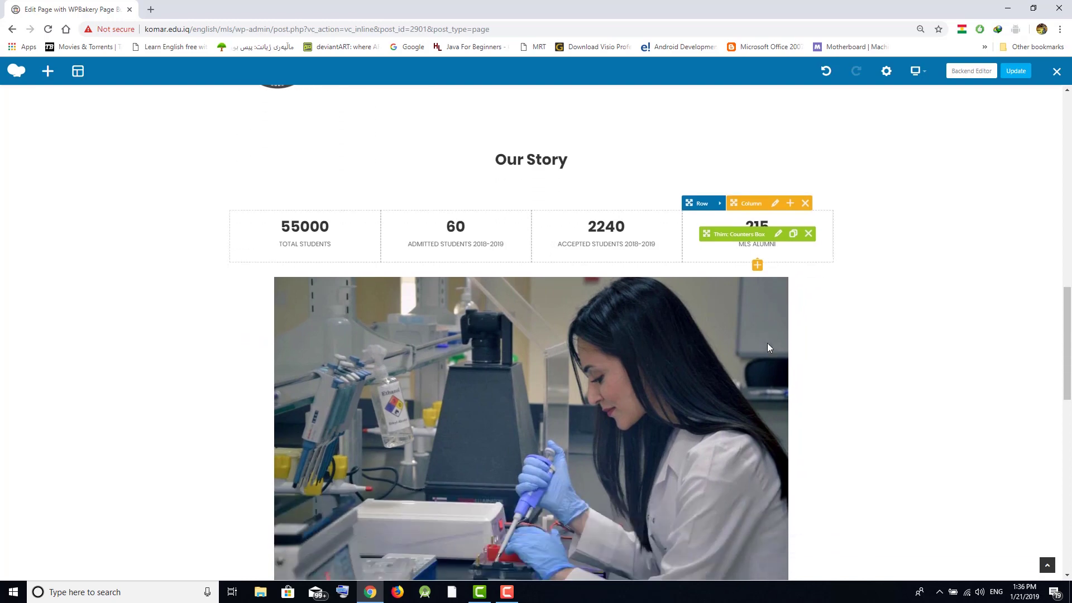
Keep the three lab photos in the gallery slider via Media Library, dropping the meeting photo.
scroll(654, 369, "down", 1)
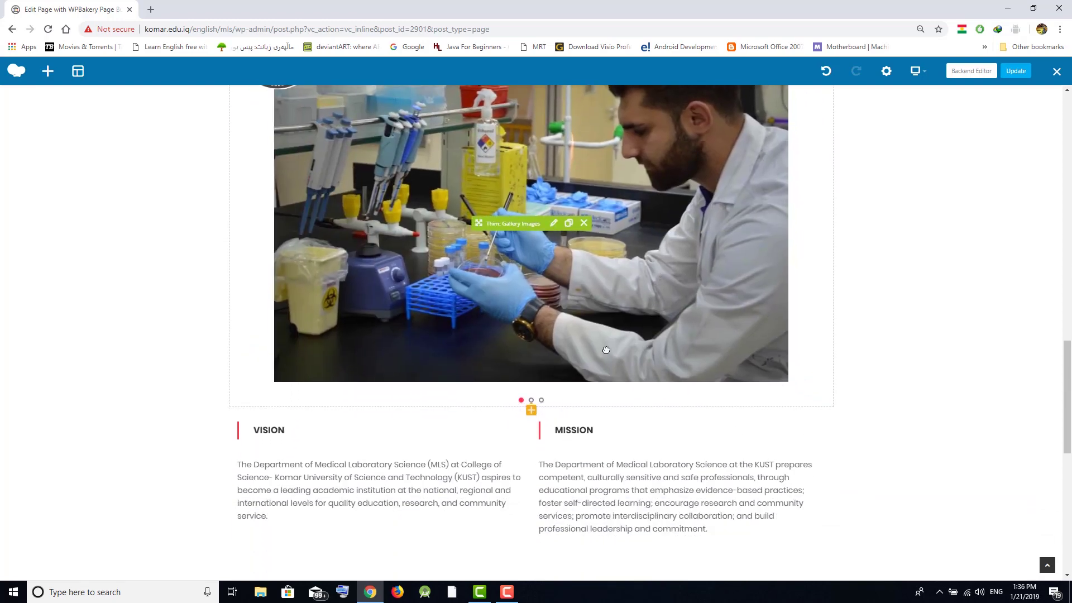
scroll(614, 357, "up", 1)
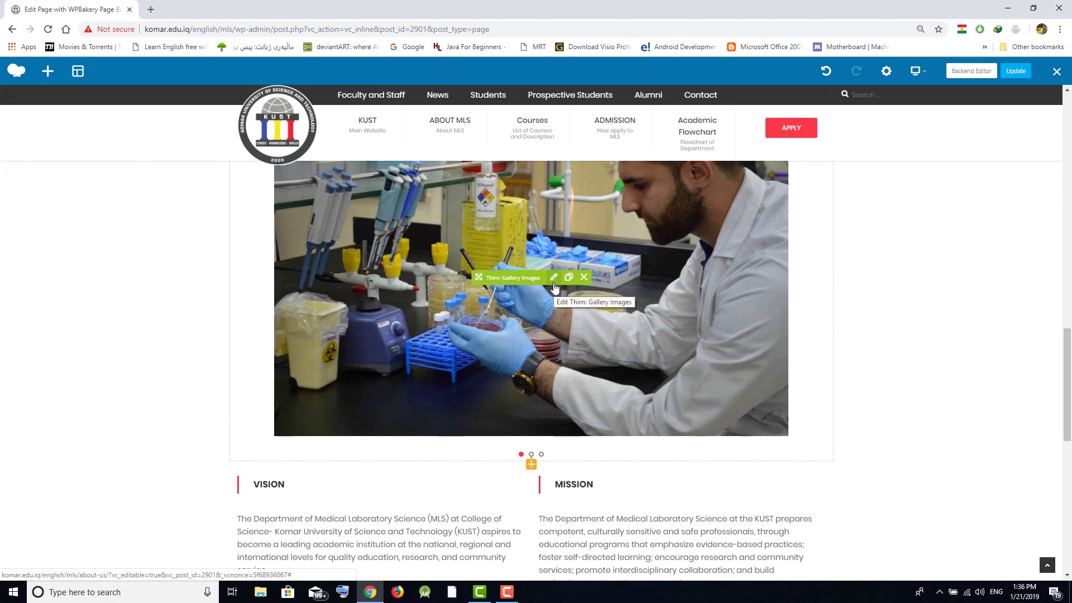
left_click(553, 278)
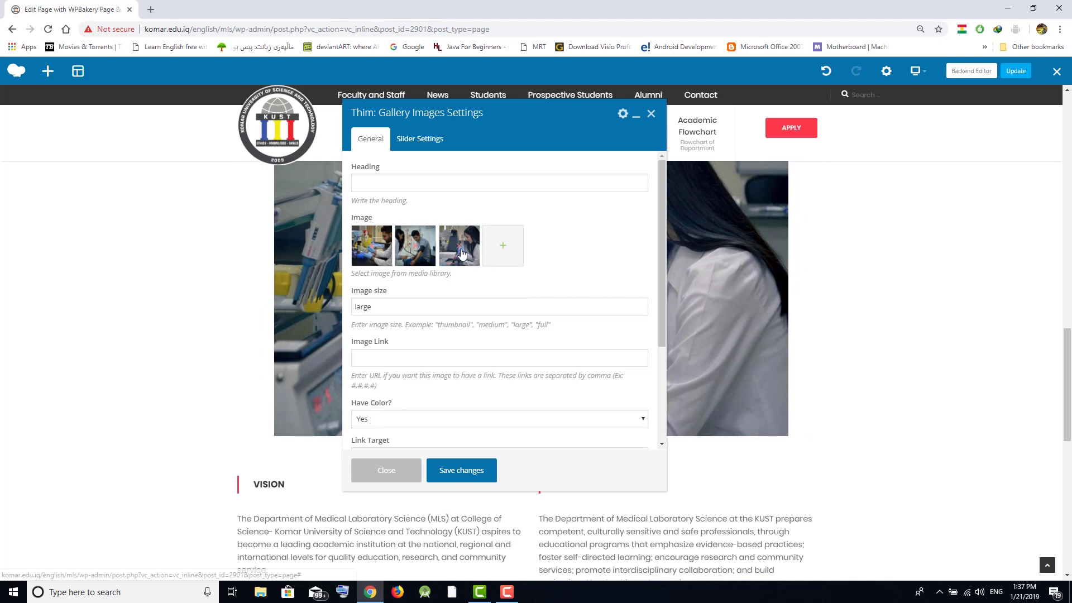
left_click(506, 249)
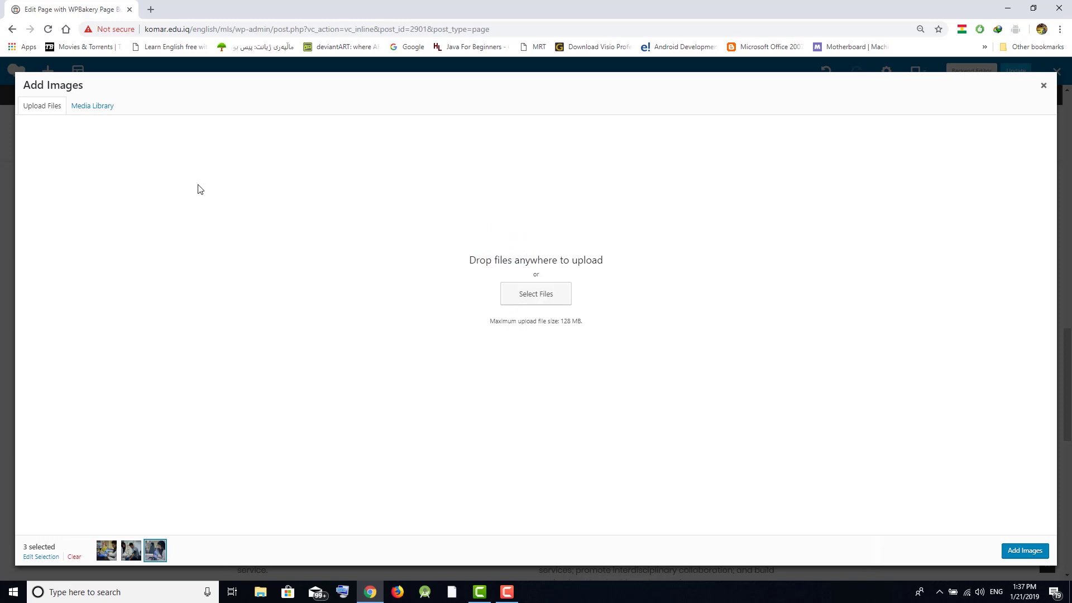
left_click(94, 106)
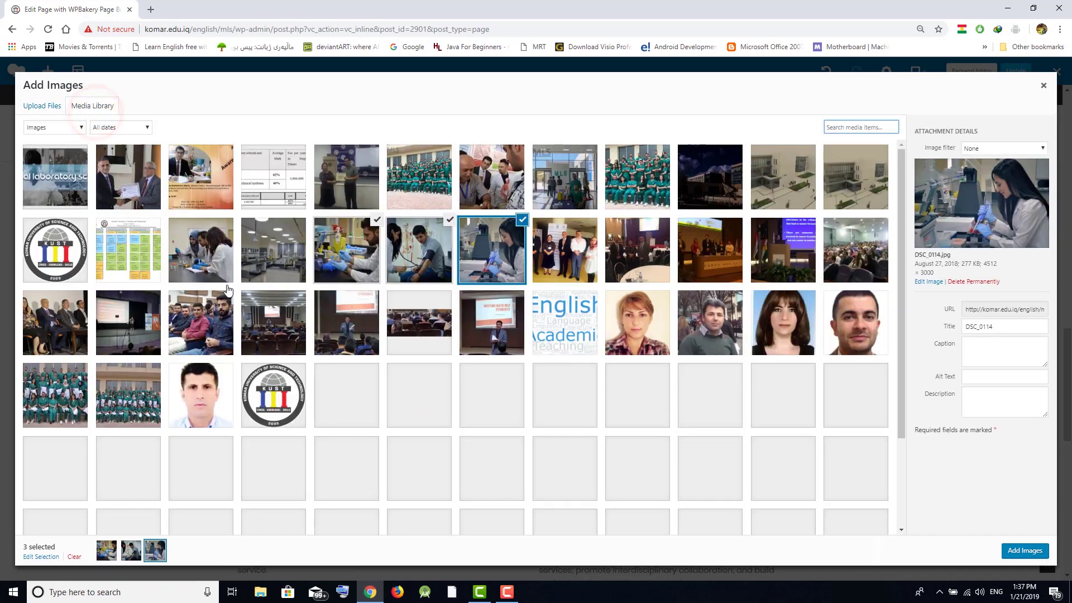
left_click(337, 337)
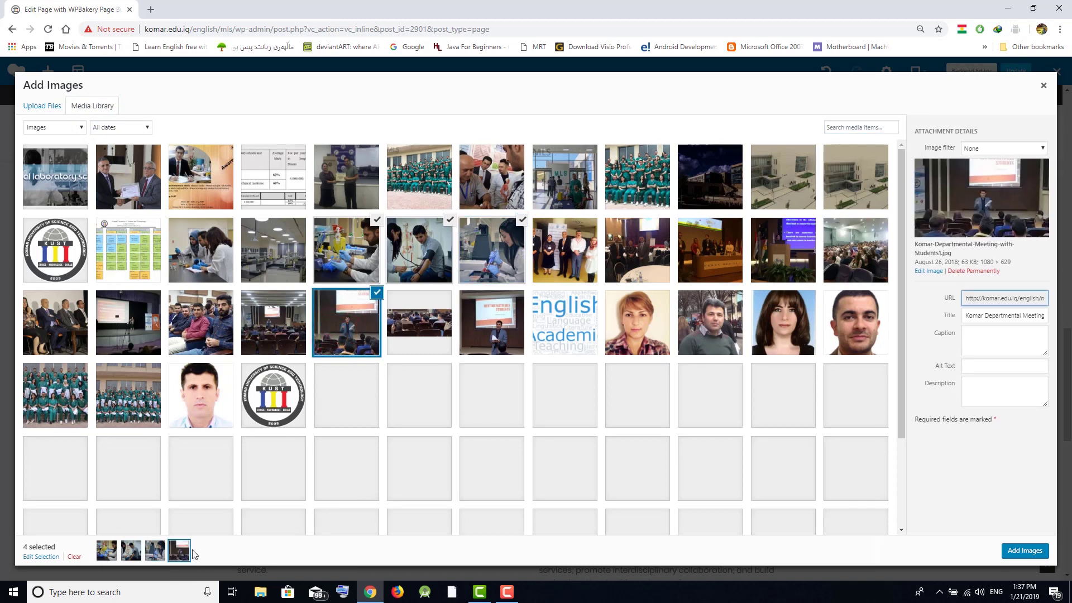
left_click(377, 293)
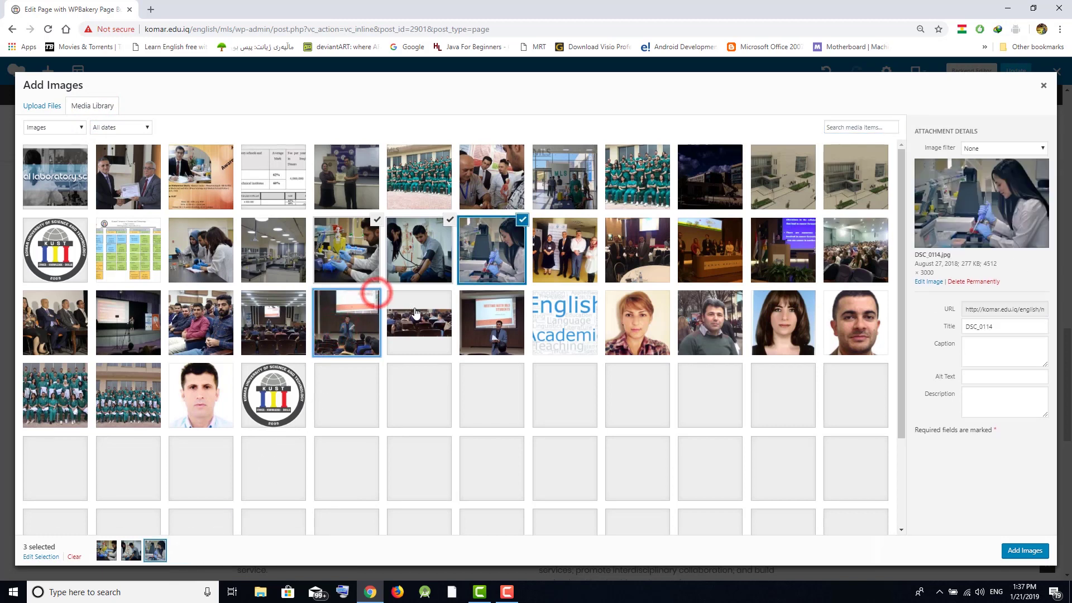
left_click(1044, 86)
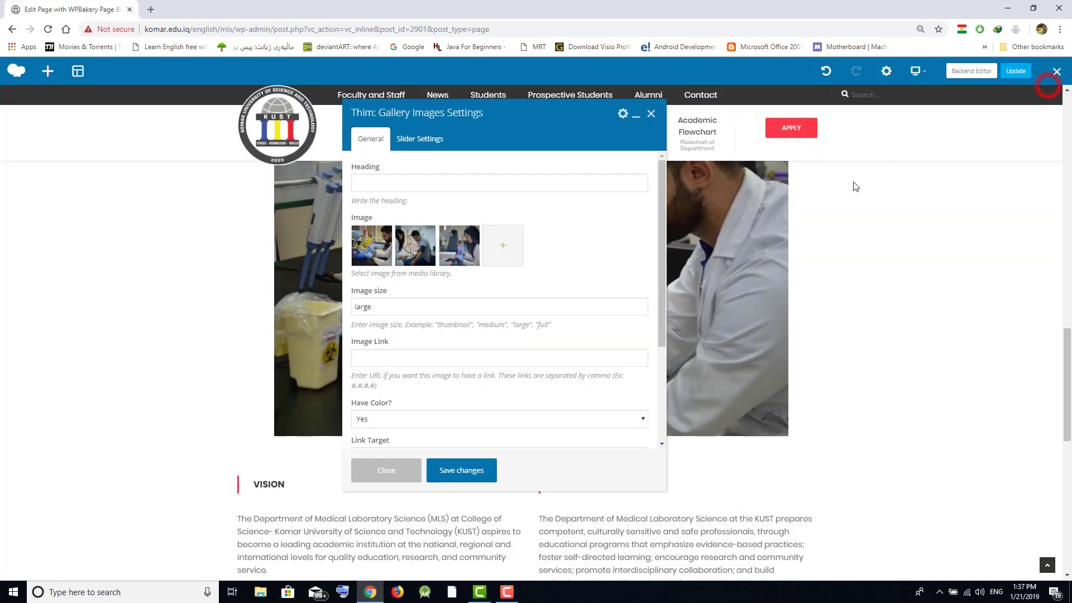
left_click(650, 114)
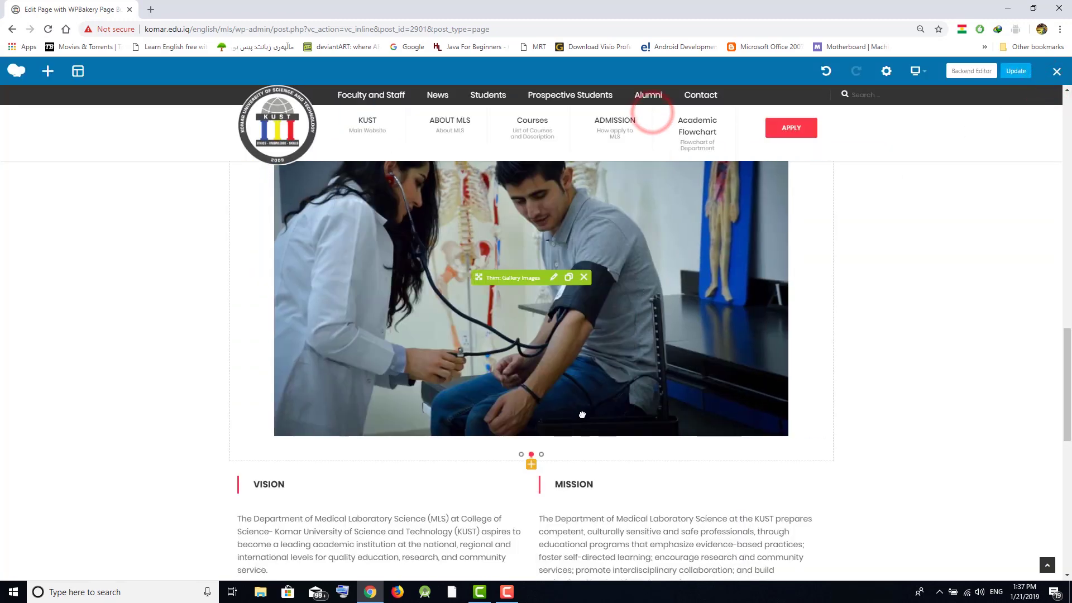
Exit WPBakery without saving, confirming Leave, to return to the live About Us page.
scroll(436, 418, "down", 1)
scroll(436, 418, "down", 7)
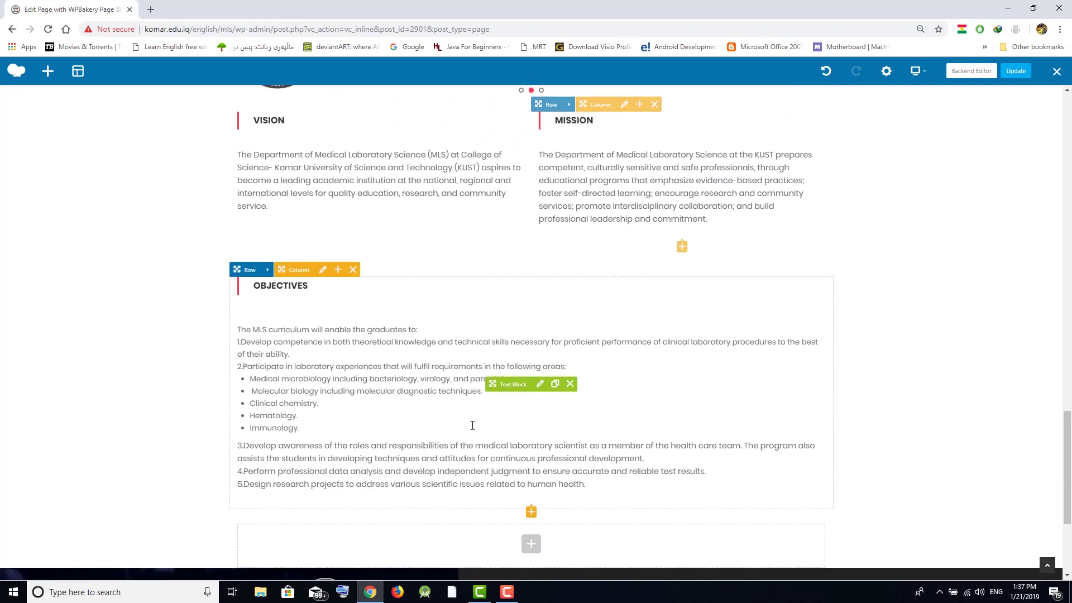
scroll(473, 425, "up", 18)
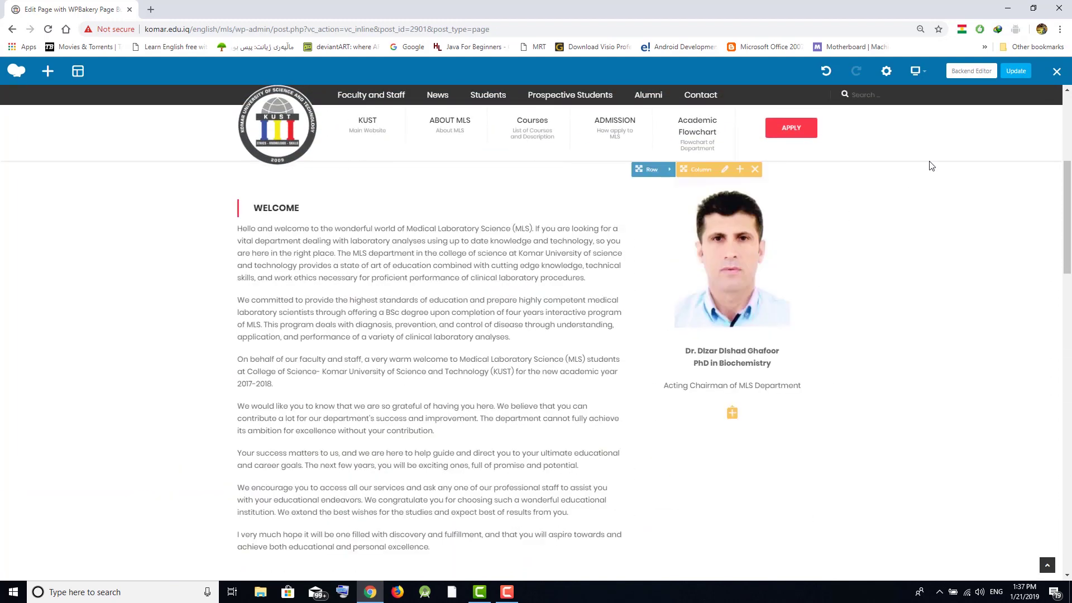
left_click(1057, 74)
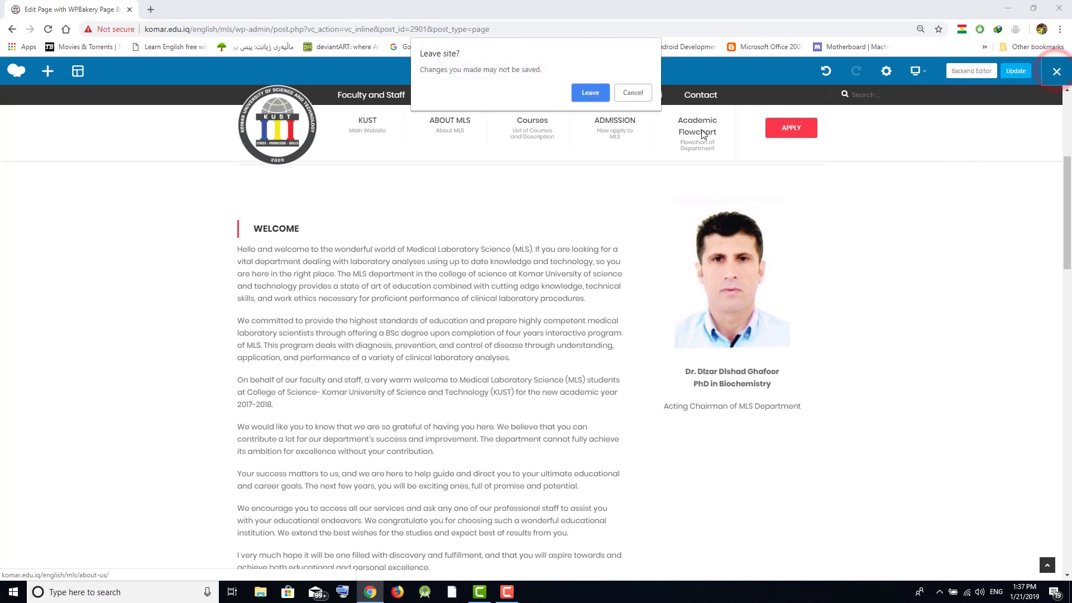
left_click(591, 93)
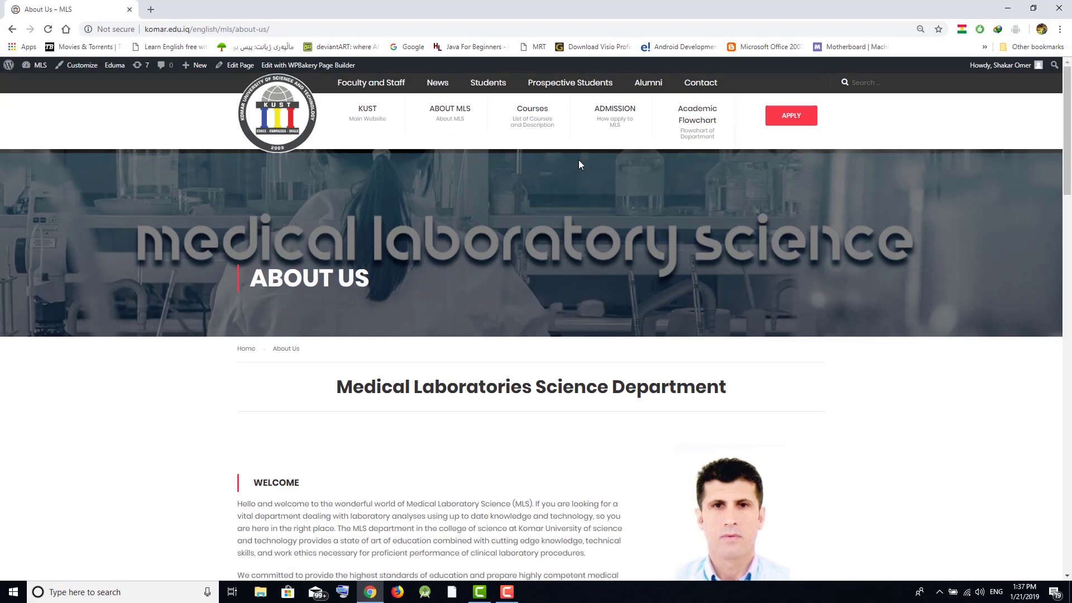
Open the Courses page and scroll through its University, College and Department course lists.
left_click(529, 115)
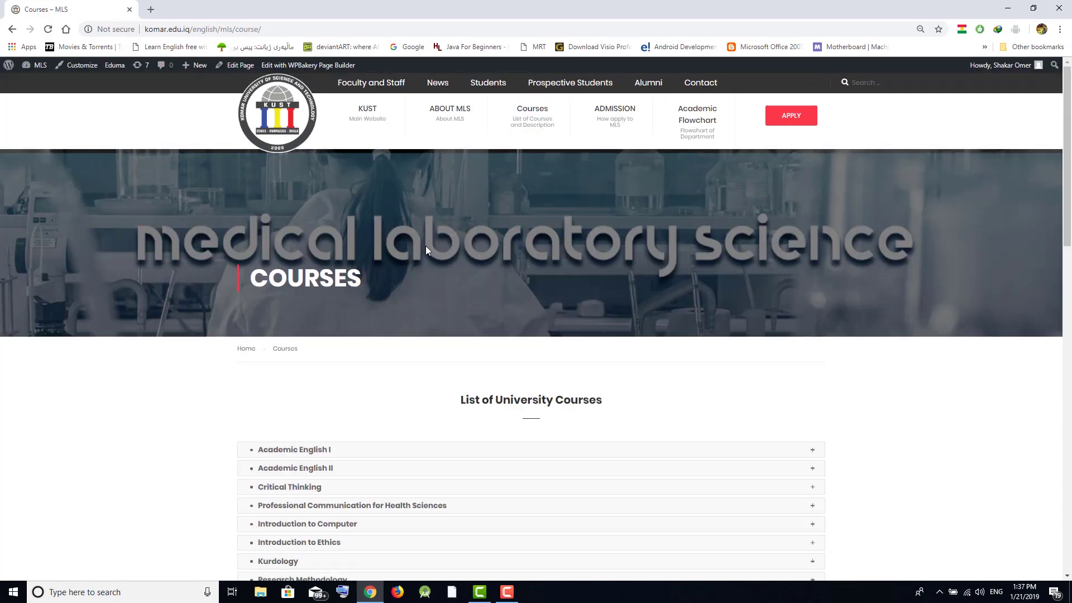
scroll(426, 247, "down", 3)
left_click_drag(459, 233, 602, 225)
scroll(609, 233, "down", 1)
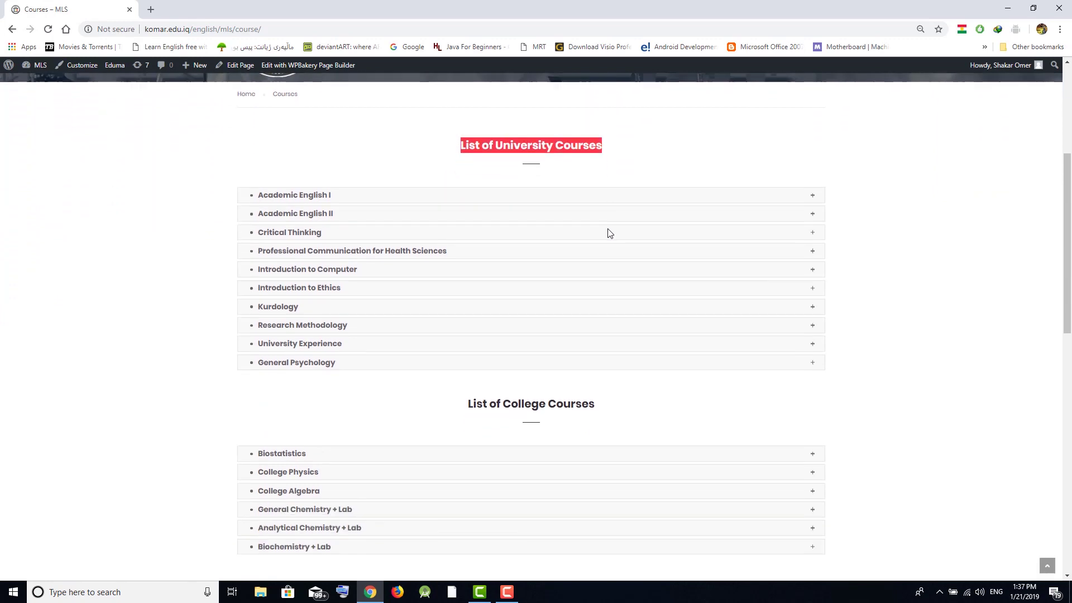
scroll(609, 232, "down", 3)
left_click_drag(468, 193, 596, 194)
left_click_drag(456, 378, 612, 377)
scroll(611, 368, "down", 3)
scroll(608, 366, "down", 2)
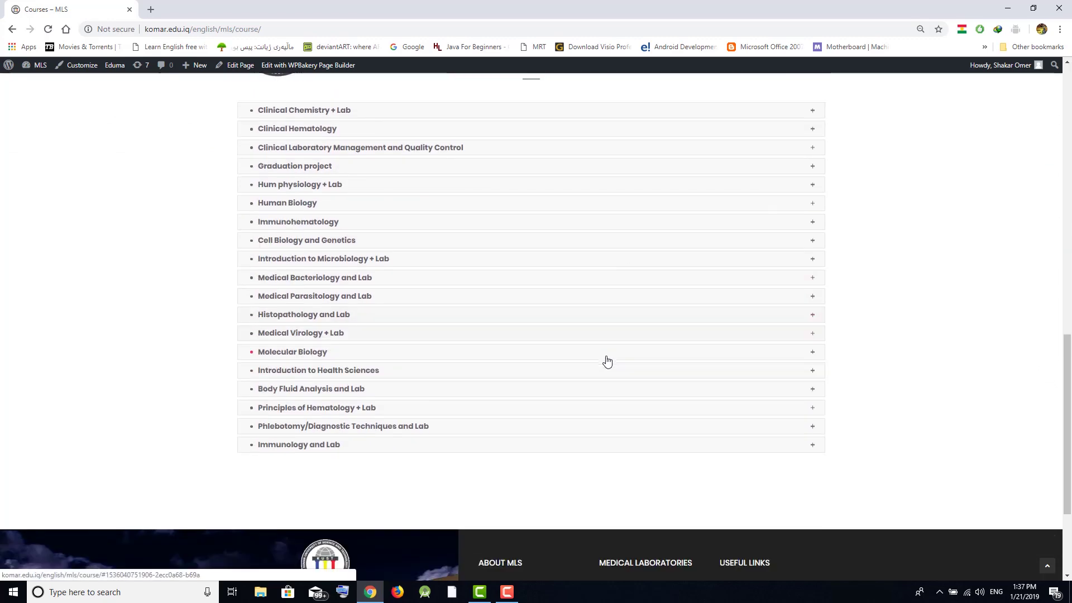
scroll(605, 360, "up", 8)
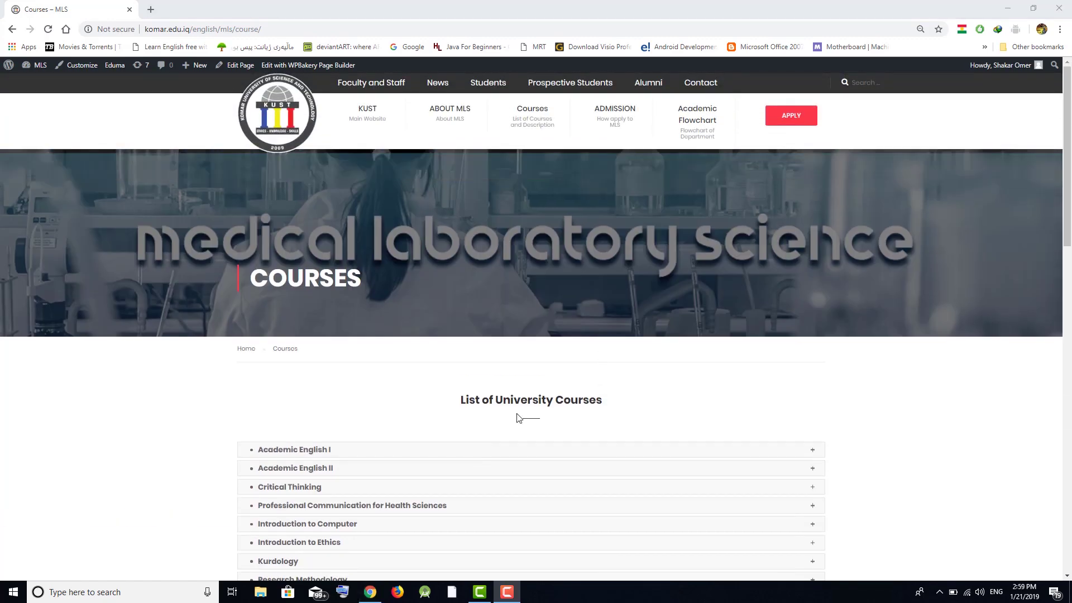
Open the Courses page in the WPBakery front-end editor and scroll through it.
left_click(300, 66)
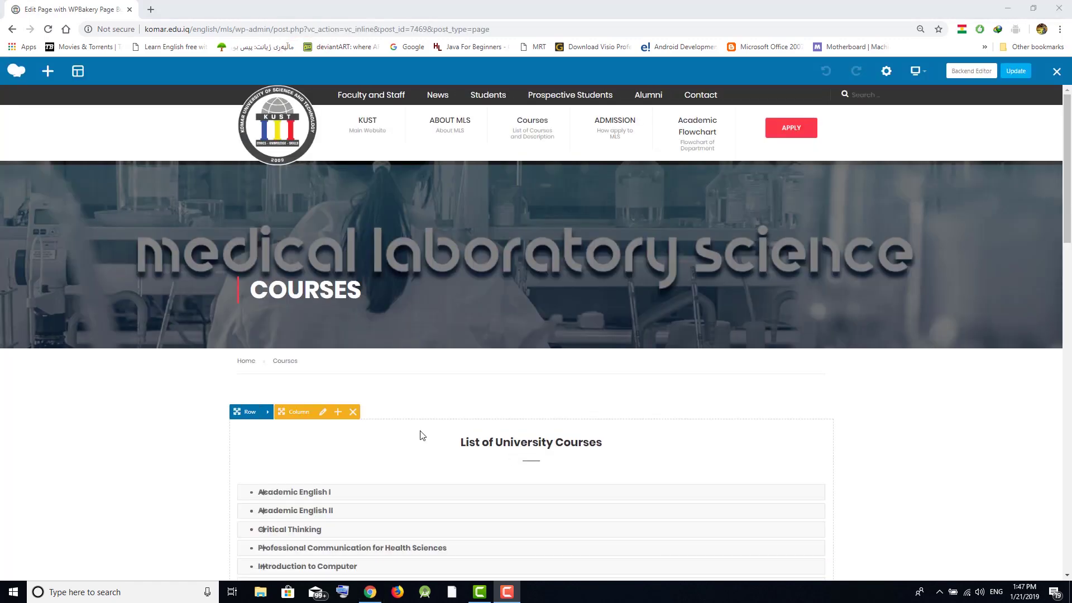
scroll(475, 411, "down", 1)
scroll(473, 410, "down", 2)
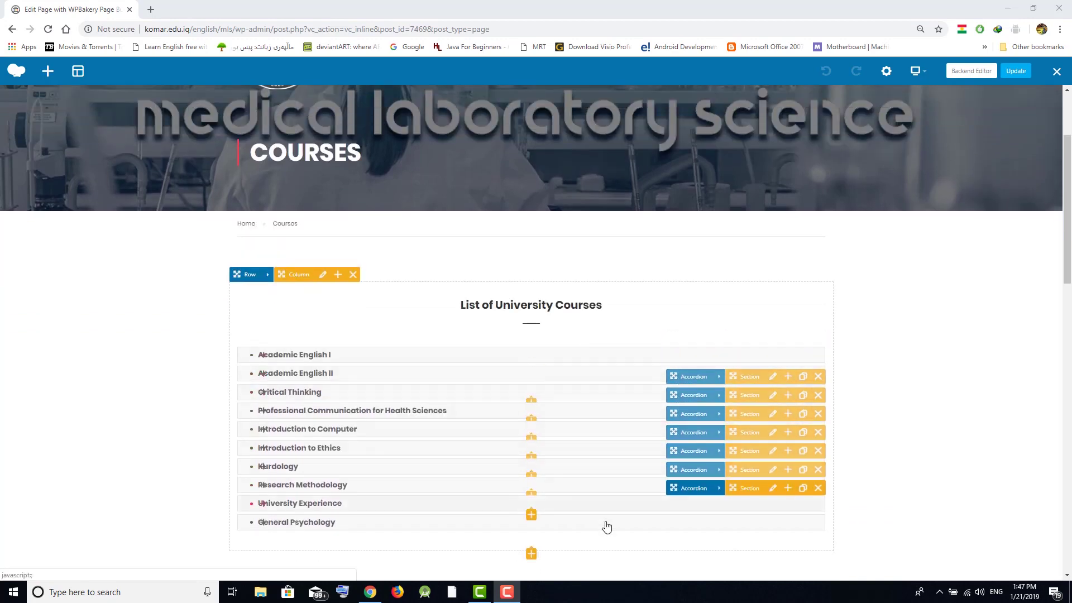
scroll(439, 397, "up", 1)
scroll(440, 397, "up", 1)
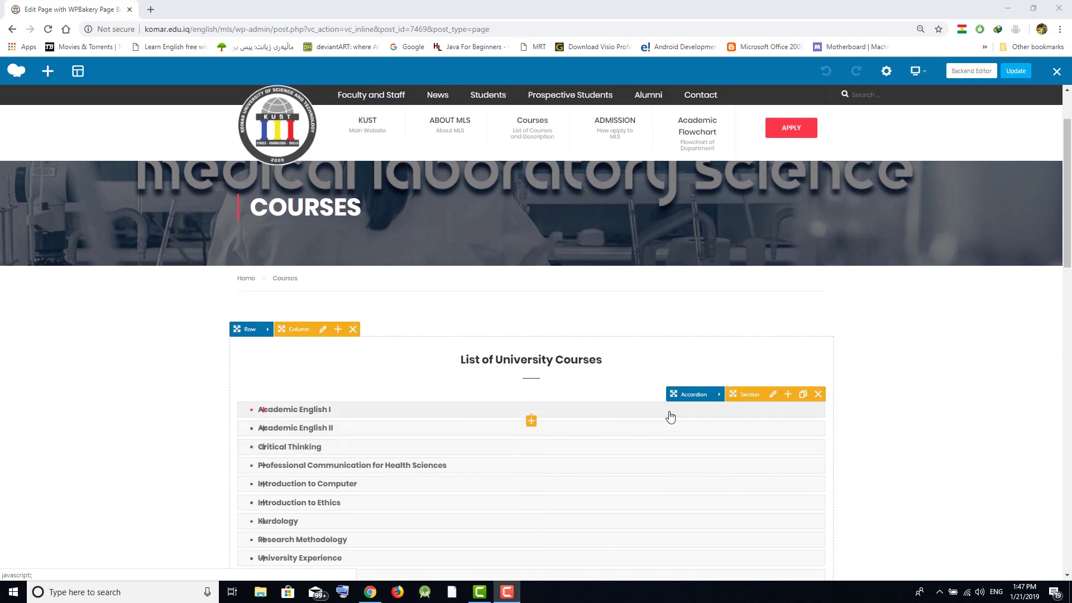
Check the Academic English I section title unchanged, then expand it to show course details.
left_click(773, 394)
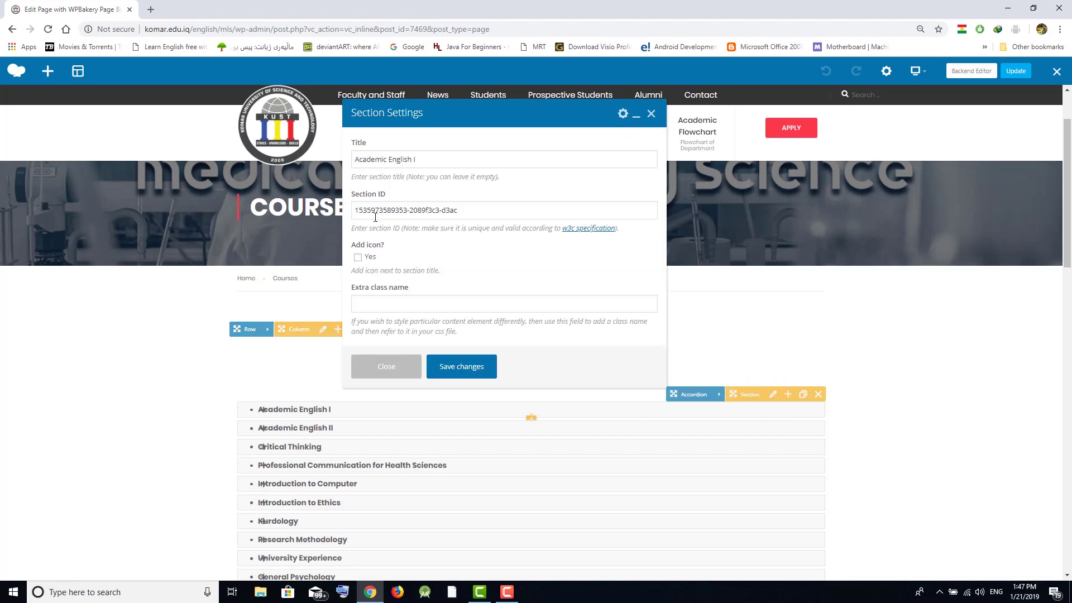
triple_click(425, 163)
left_click(441, 163)
left_click(385, 364)
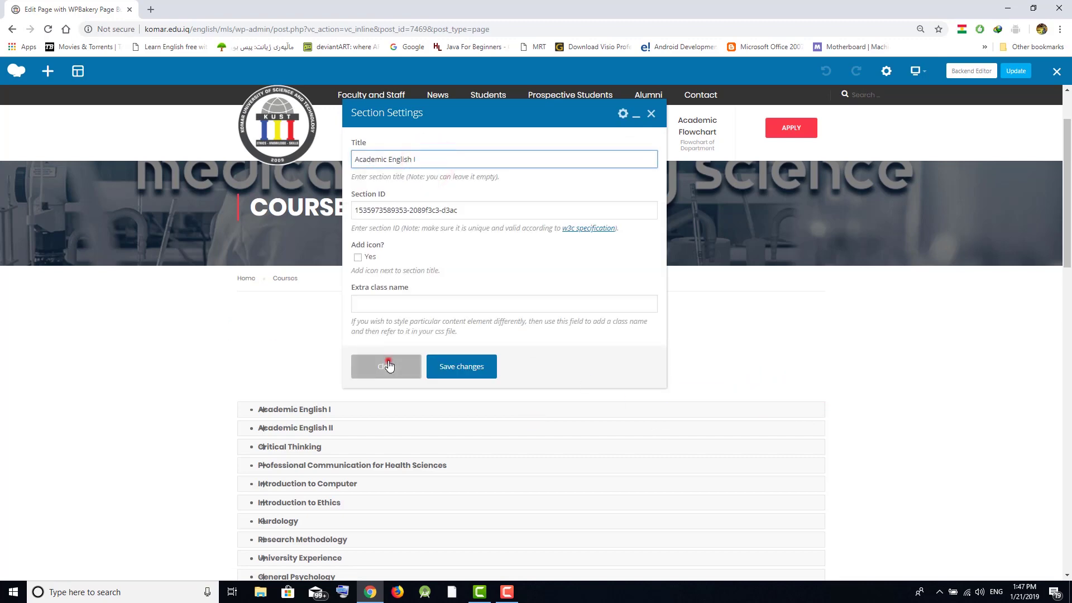
left_click(399, 410)
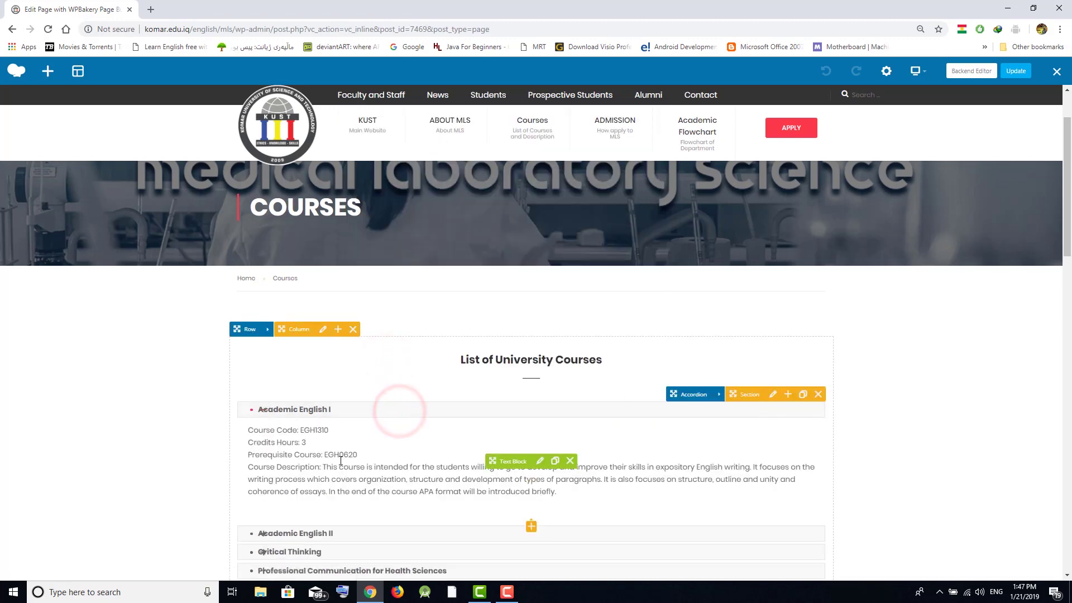
left_click(540, 462)
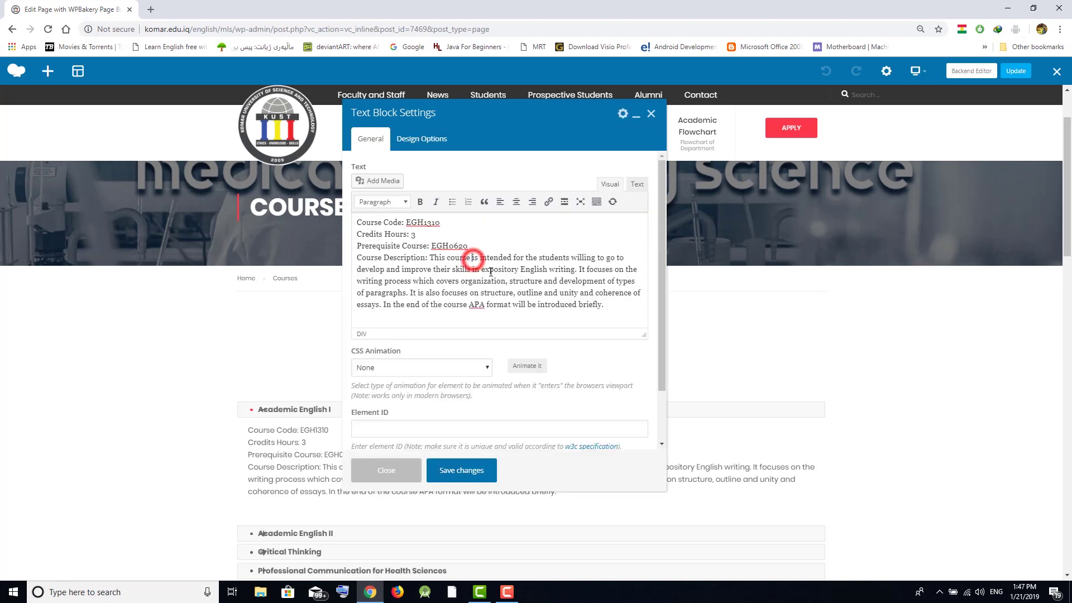
left_click_drag(589, 291, 388, 246)
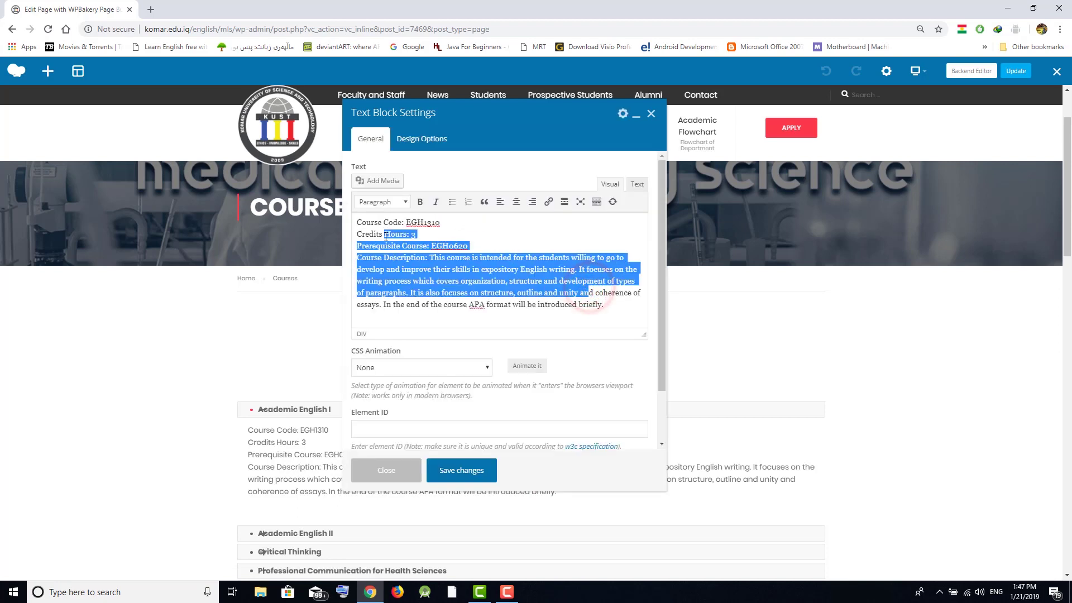
left_click(477, 280)
left_click(418, 223)
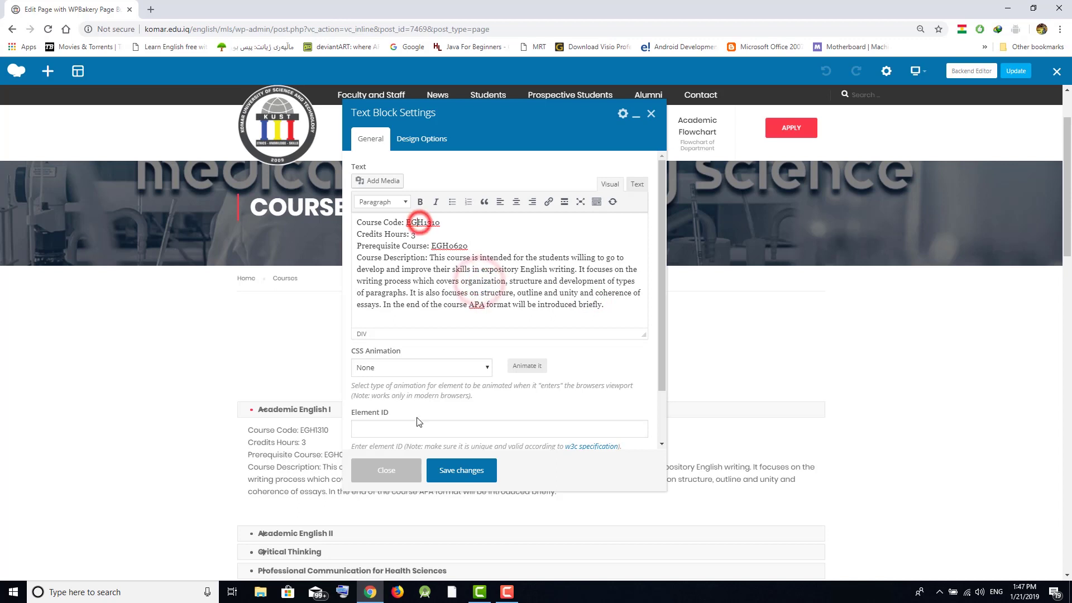
left_click(402, 472)
left_click(359, 408)
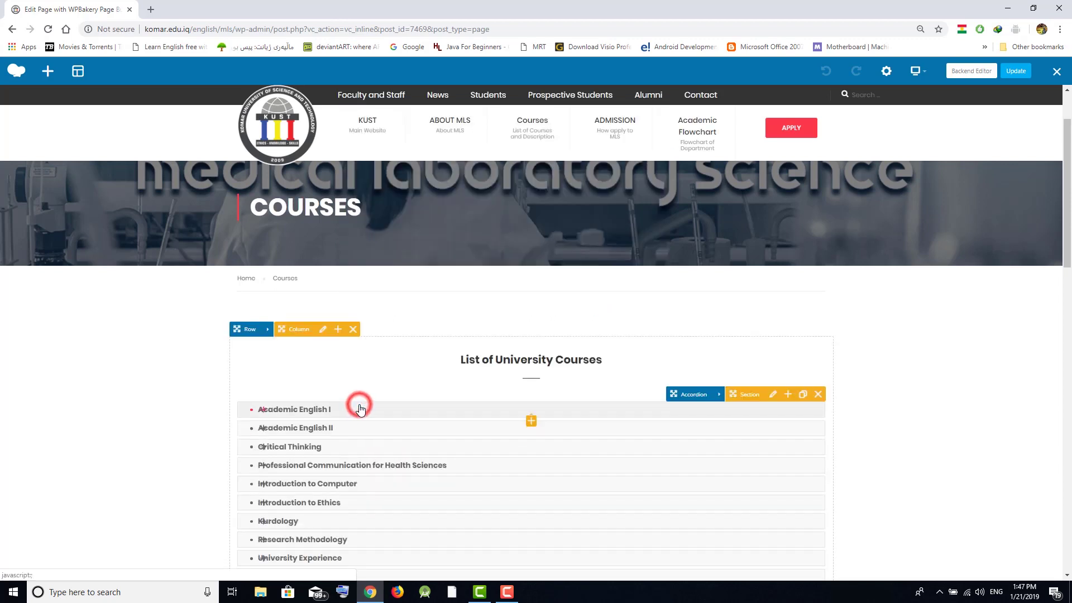
scroll(360, 411, "down", 3)
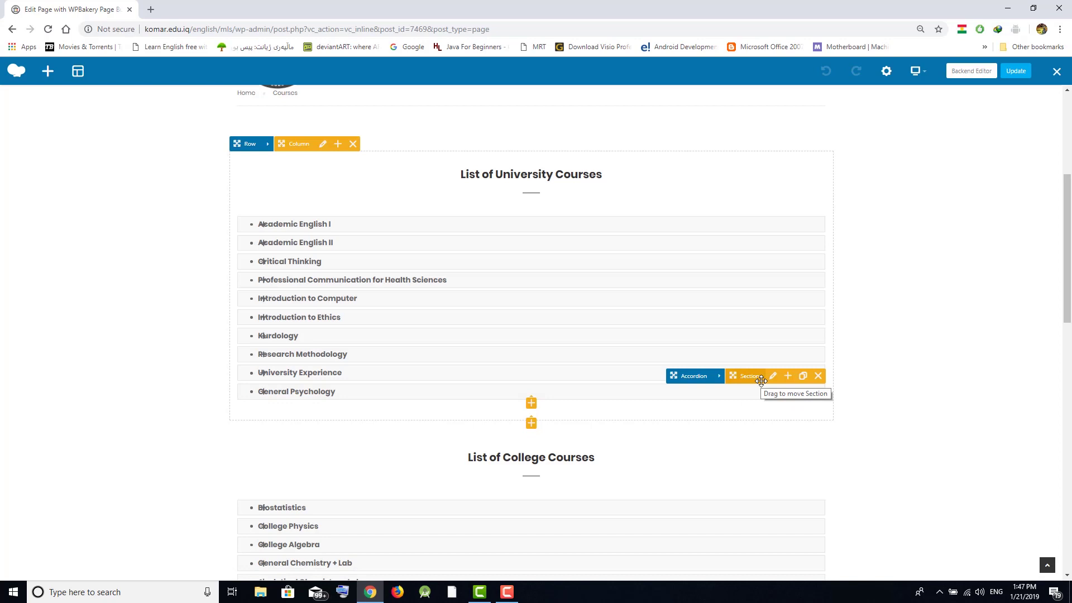
Clone the General Psychology section and open the copy's Section Settings.
left_click(803, 377)
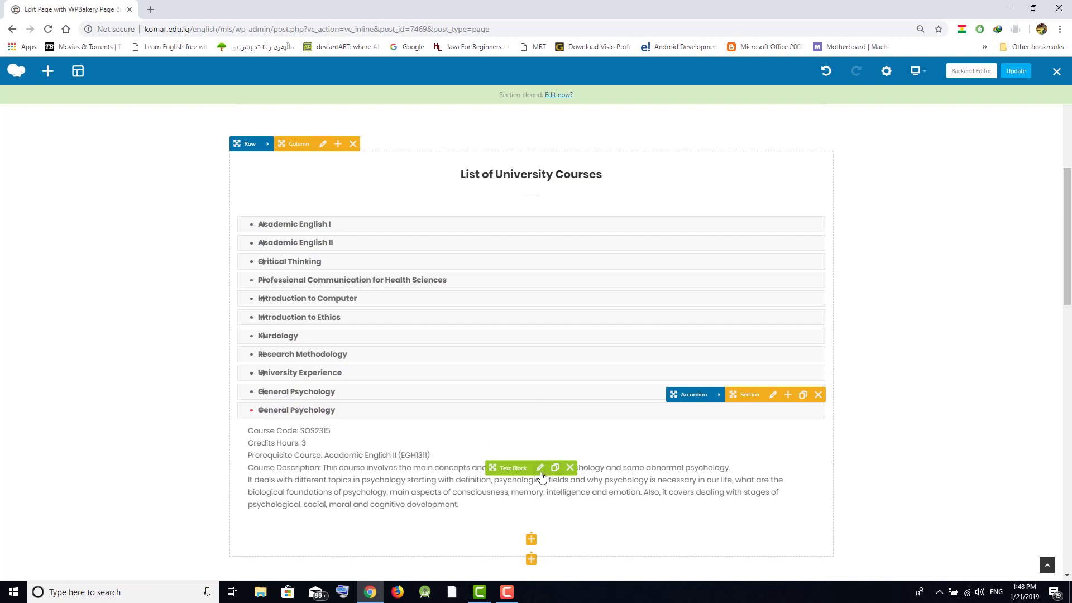
left_click(775, 394)
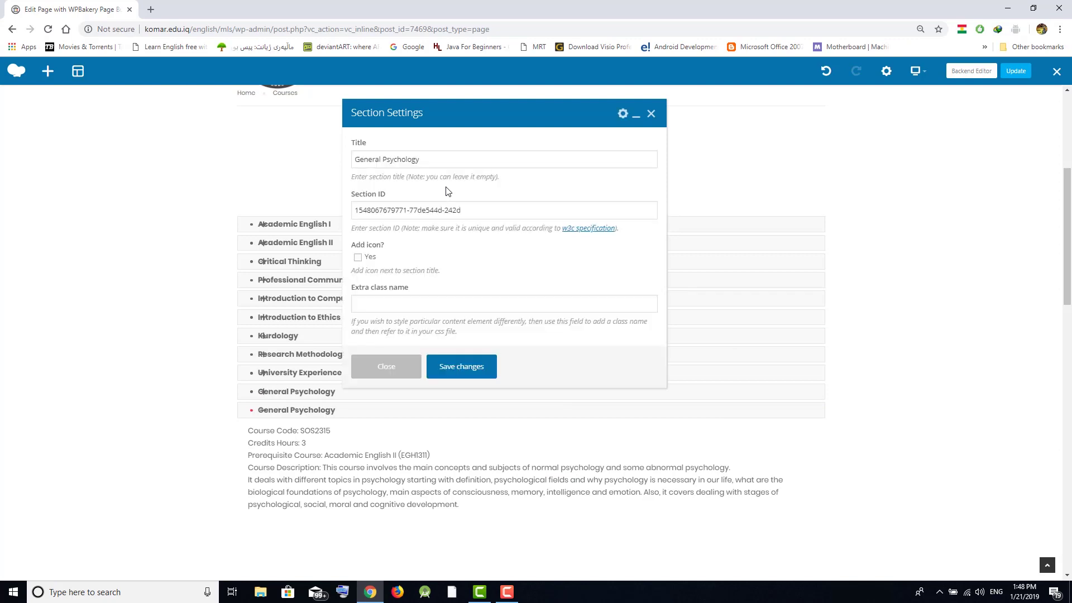
Change the cloned section's title to 'New Course' and save the settings.
triple_click(441, 163)
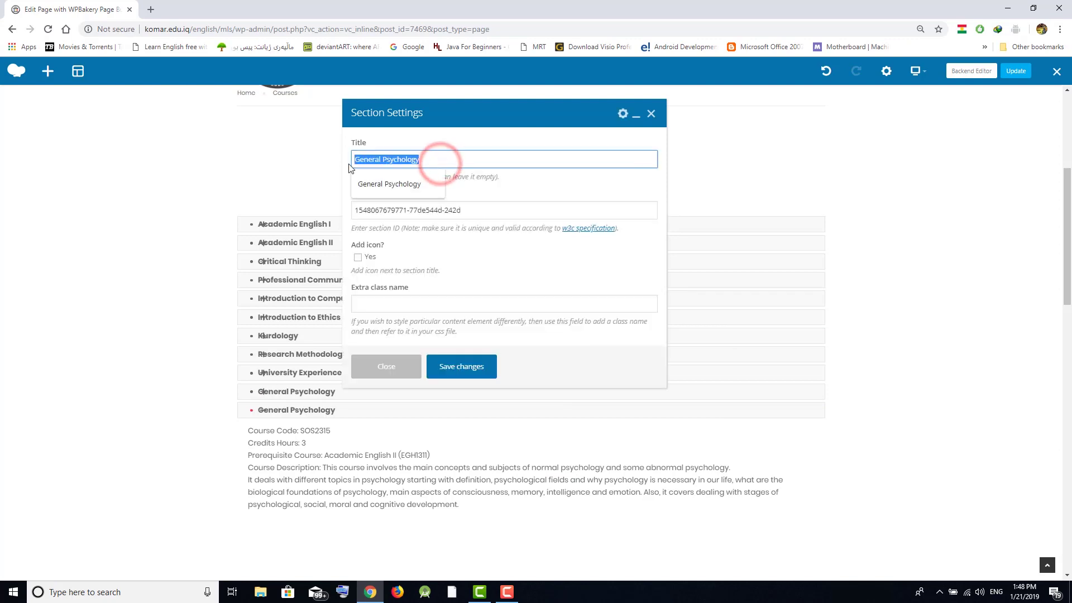
type("New Course")
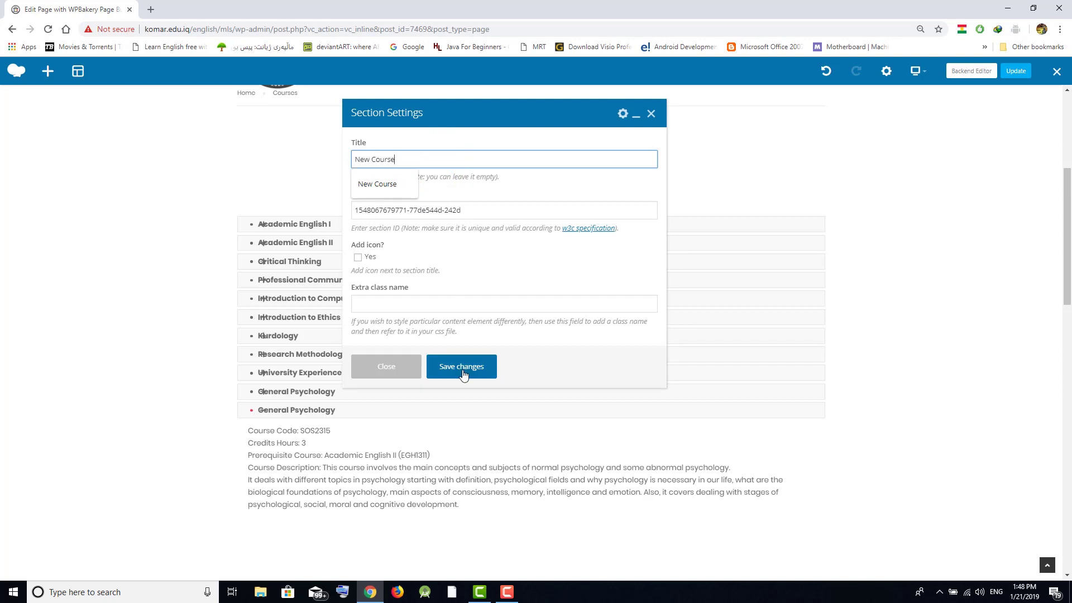
left_click(463, 373)
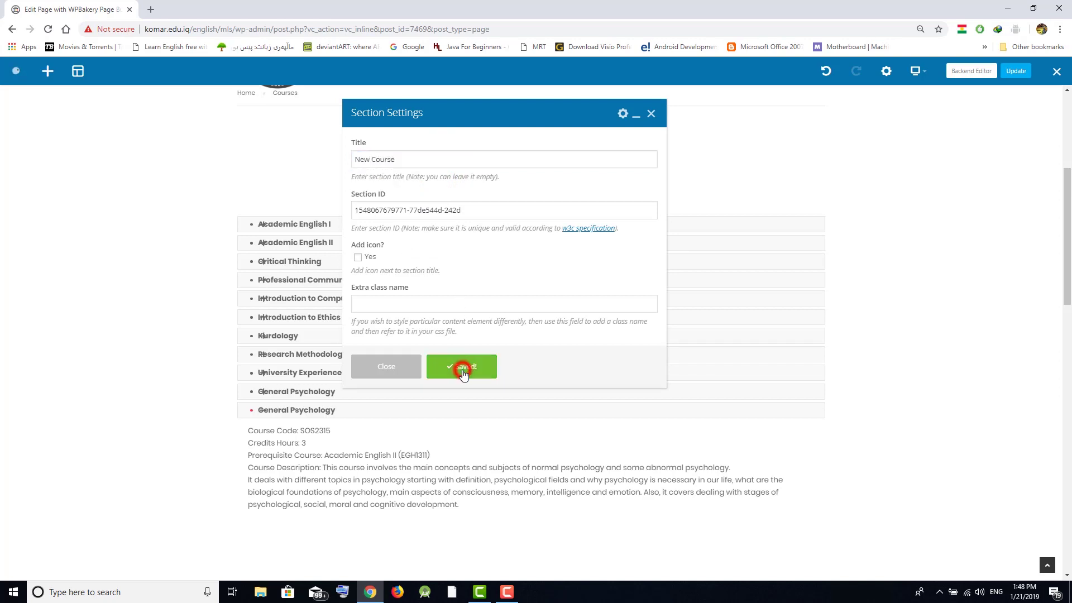
left_click(412, 373)
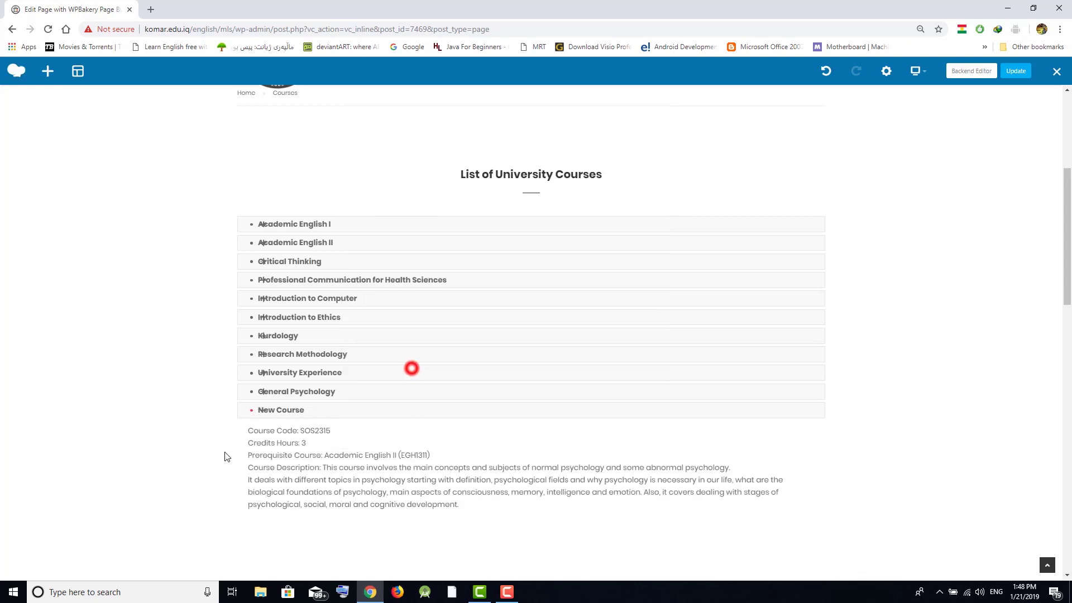
left_click(541, 471)
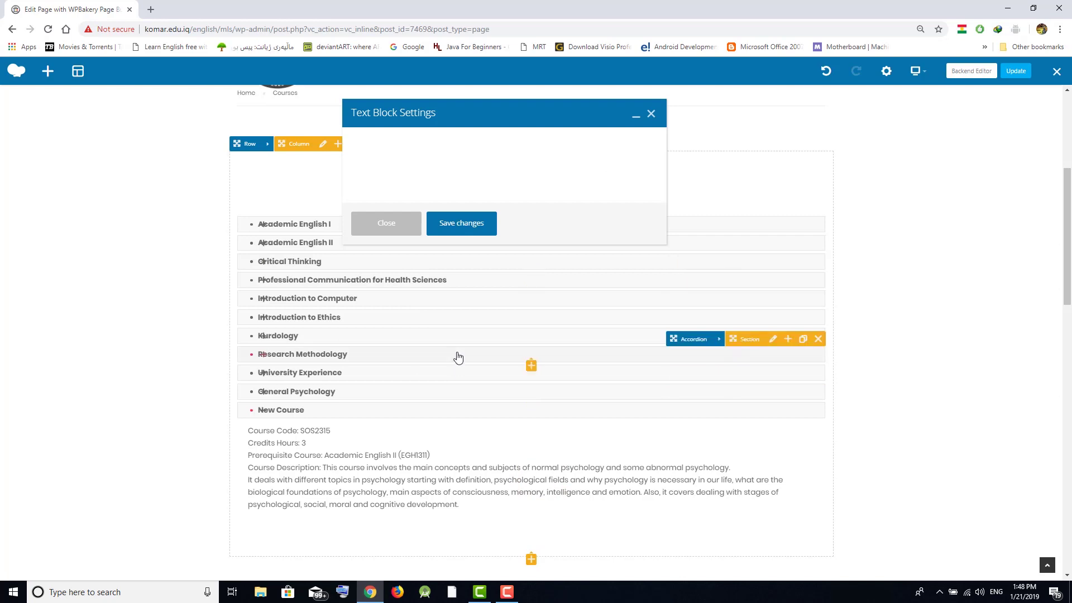
Review the New Course SOS2315 details and 3 credit hours unchanged, then collapse the section.
double_click(422, 222)
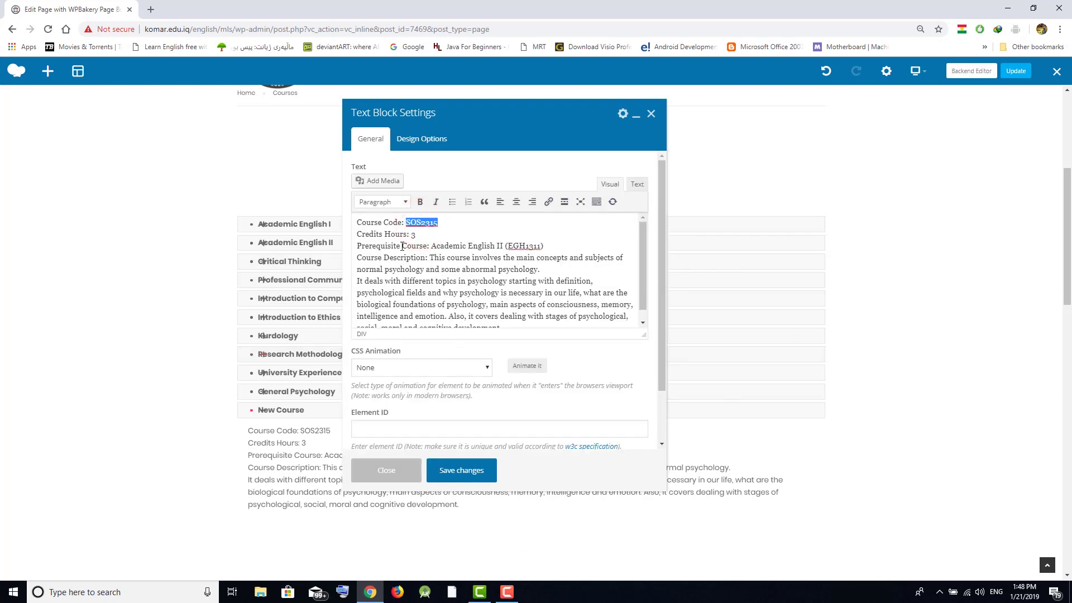
left_click_drag(408, 234, 419, 234)
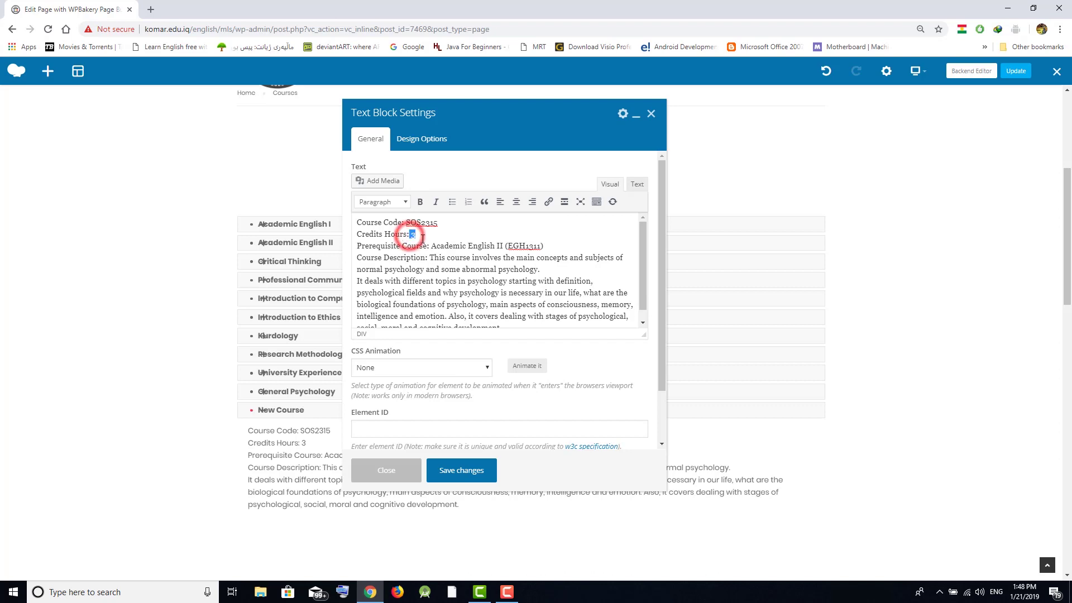
left_click(513, 245)
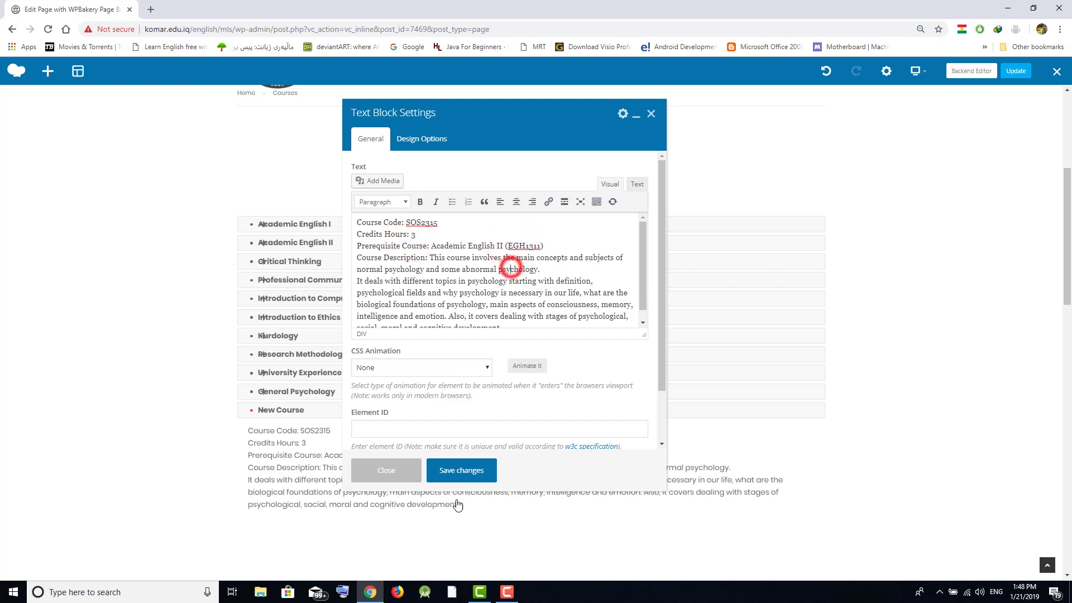
left_click(407, 471)
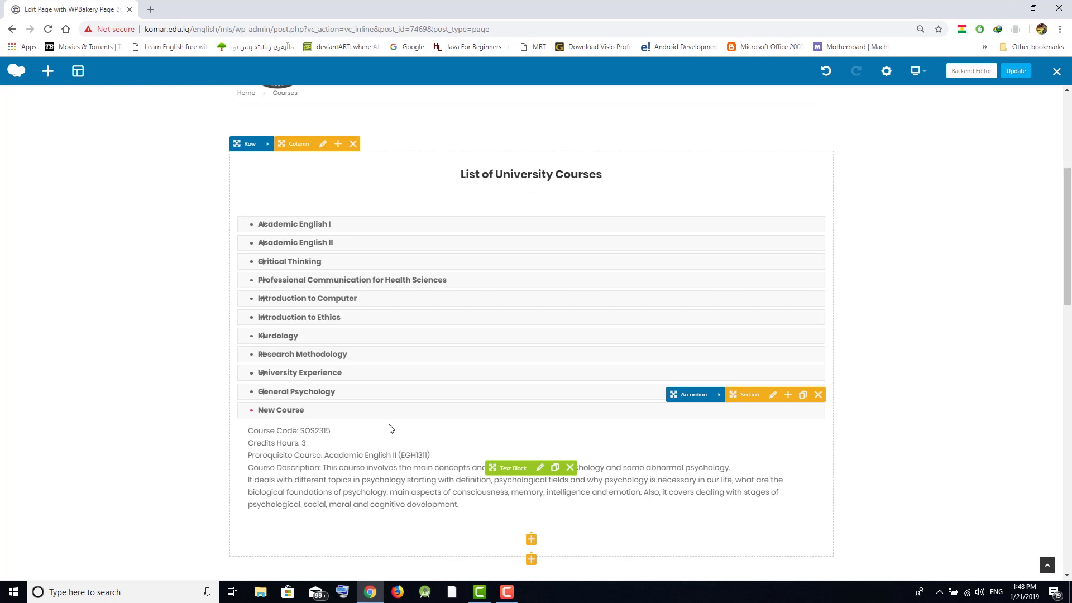
left_click(357, 409)
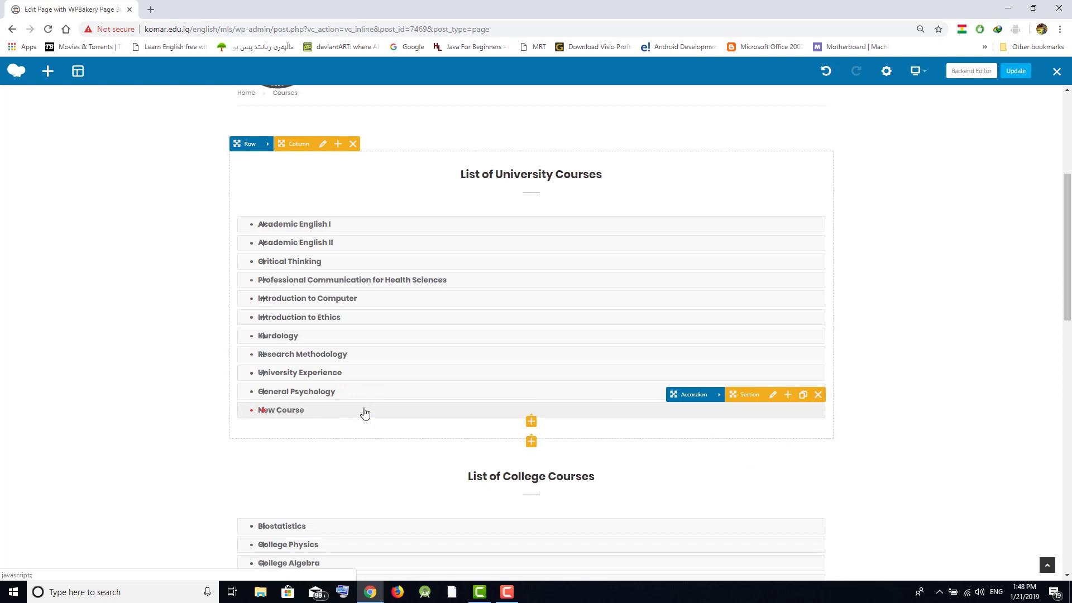
Delete the New Course section from the University Courses accordion.
scroll(365, 413, "down", 1)
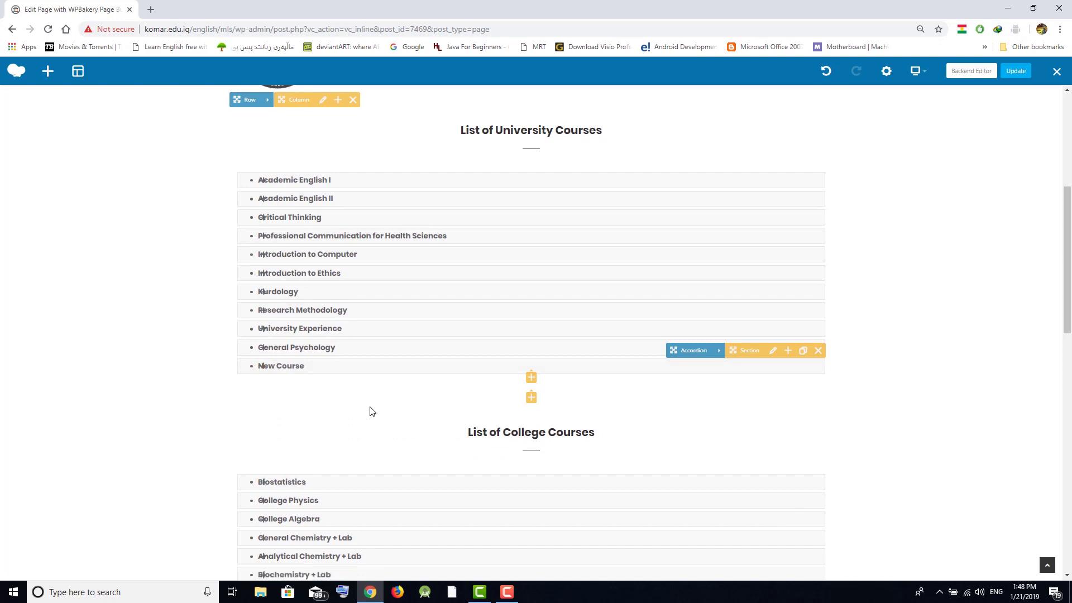
scroll(369, 412, "down", 2)
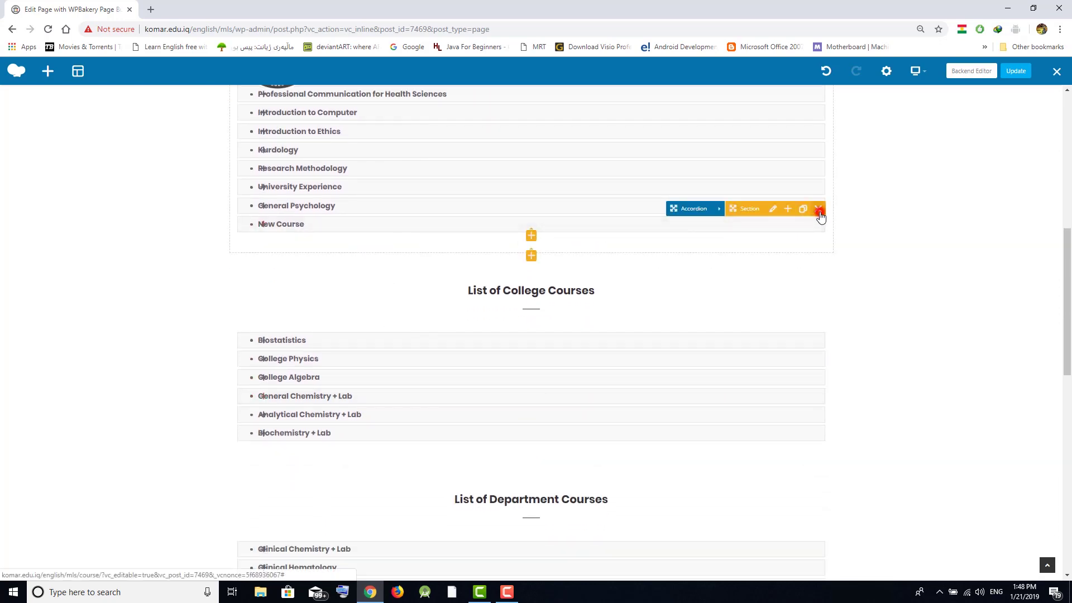
left_click(818, 209)
Exit the WPBakery editor, confirming Leave to reach the live Courses page.
scroll(550, 285, "down", 7)
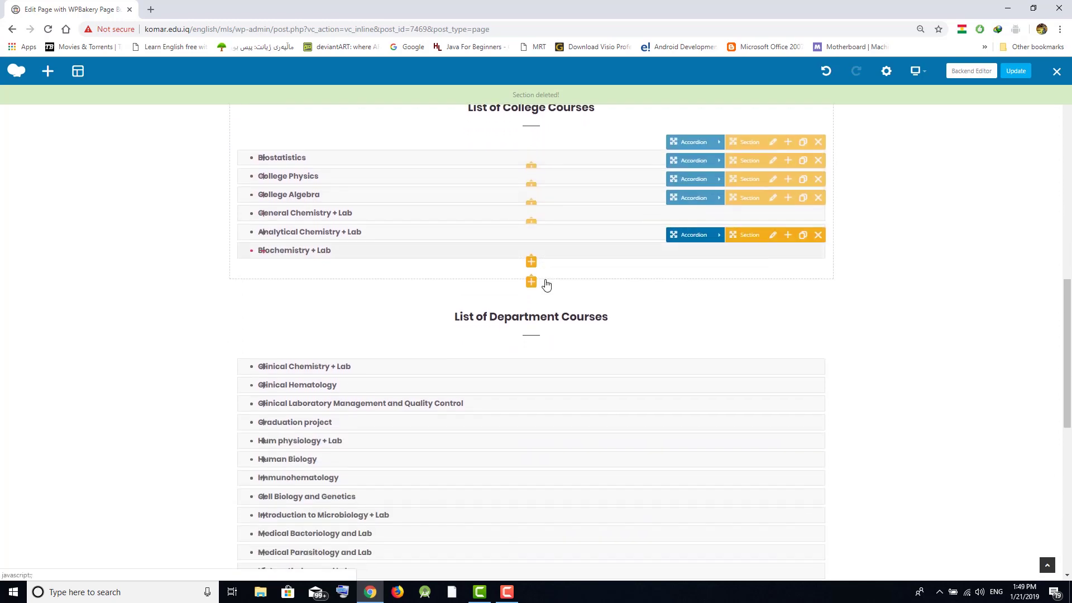
scroll(544, 288, "up", 10)
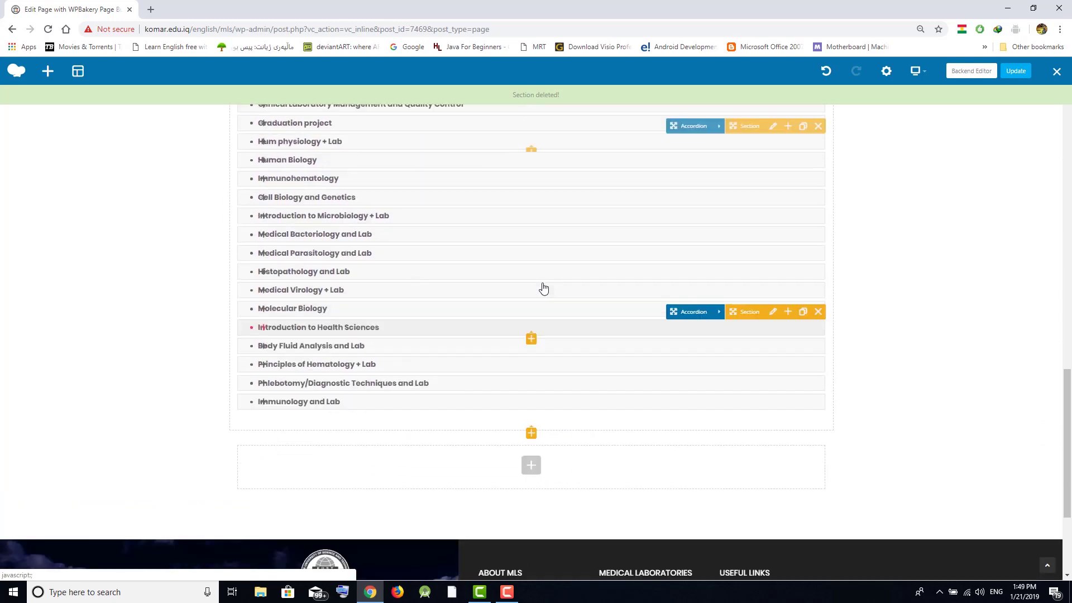
scroll(535, 267, "up", 5)
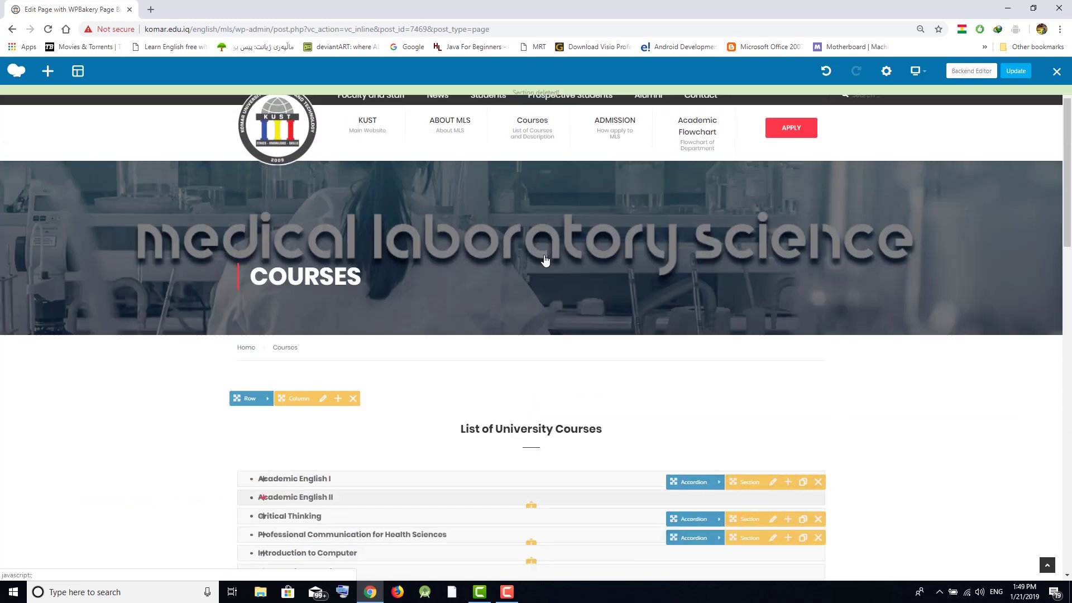
left_click(1060, 84)
left_click(591, 89)
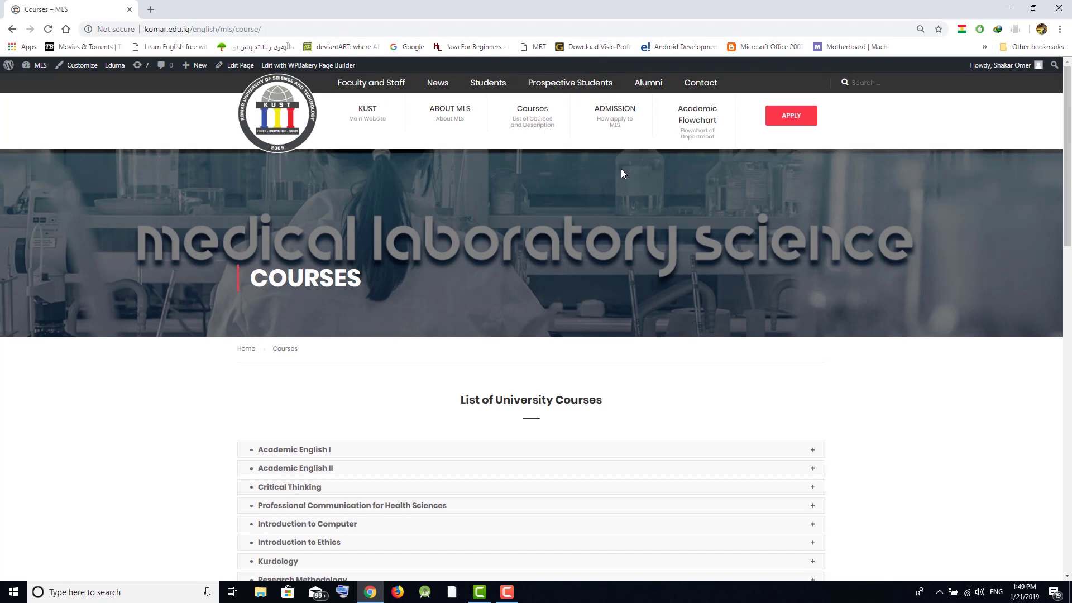
Open the ADMISSION and Academic Flowchart pages in new browser tabs.
right_click(618, 115)
left_click(637, 121)
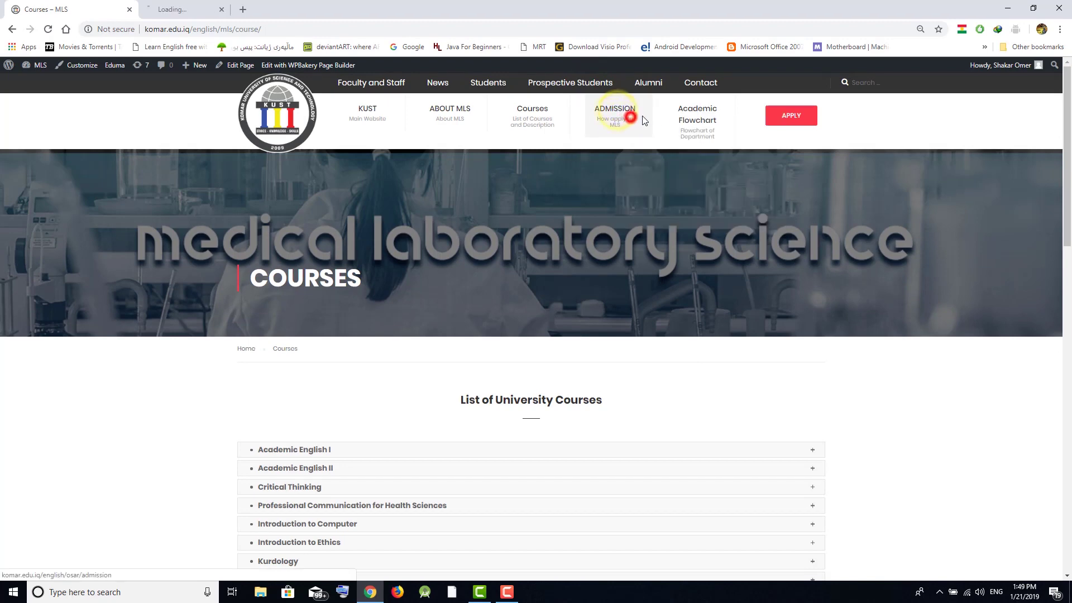
right_click(701, 111)
left_click(709, 117)
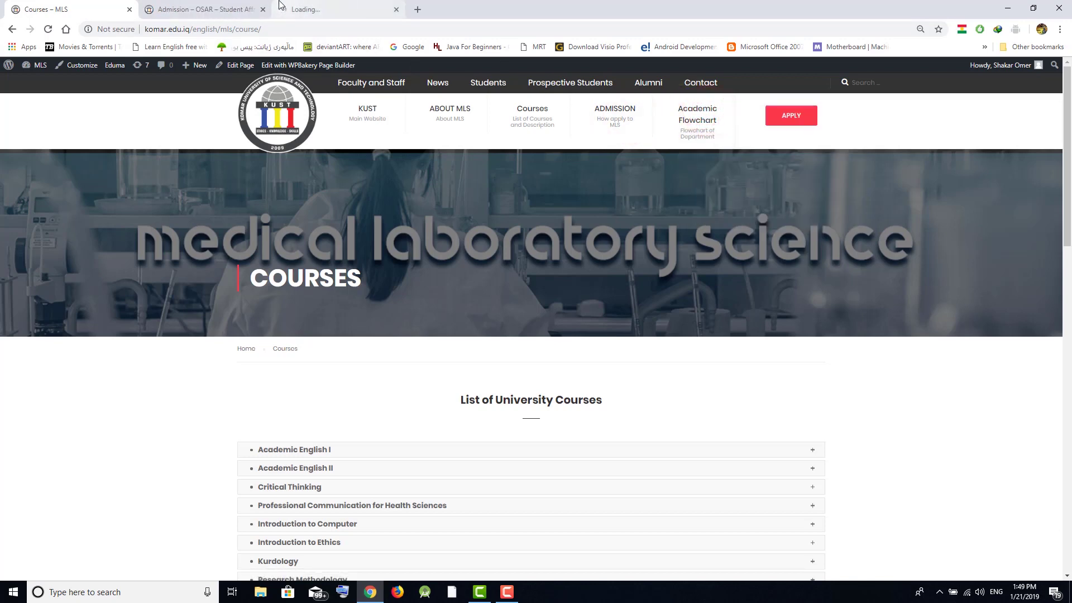
Look over the Admission and Academic Flowchart tabs, then close both.
left_click(218, 9)
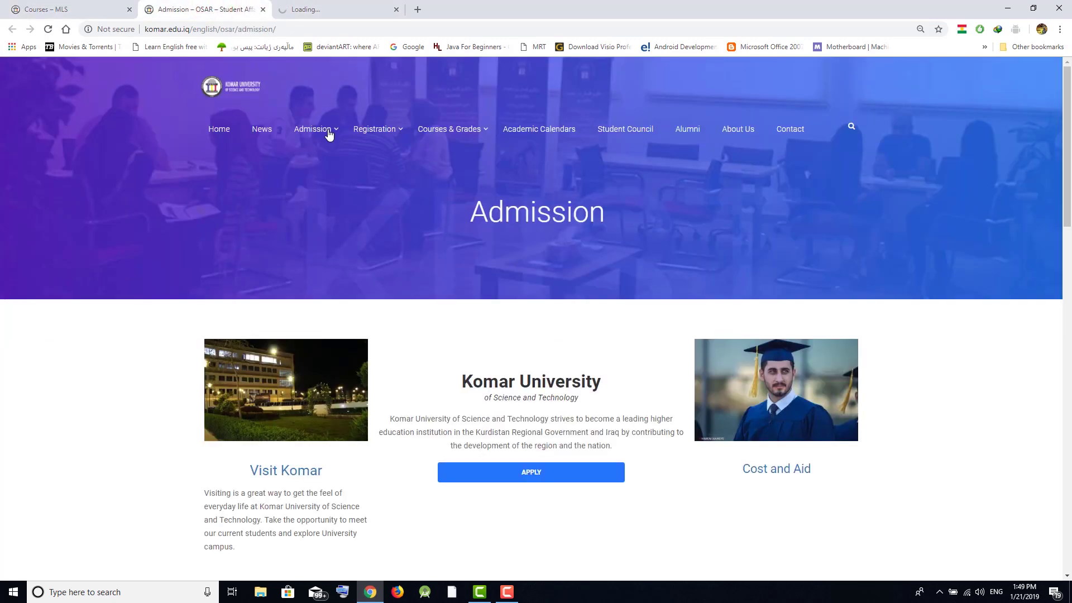
left_click(263, 9)
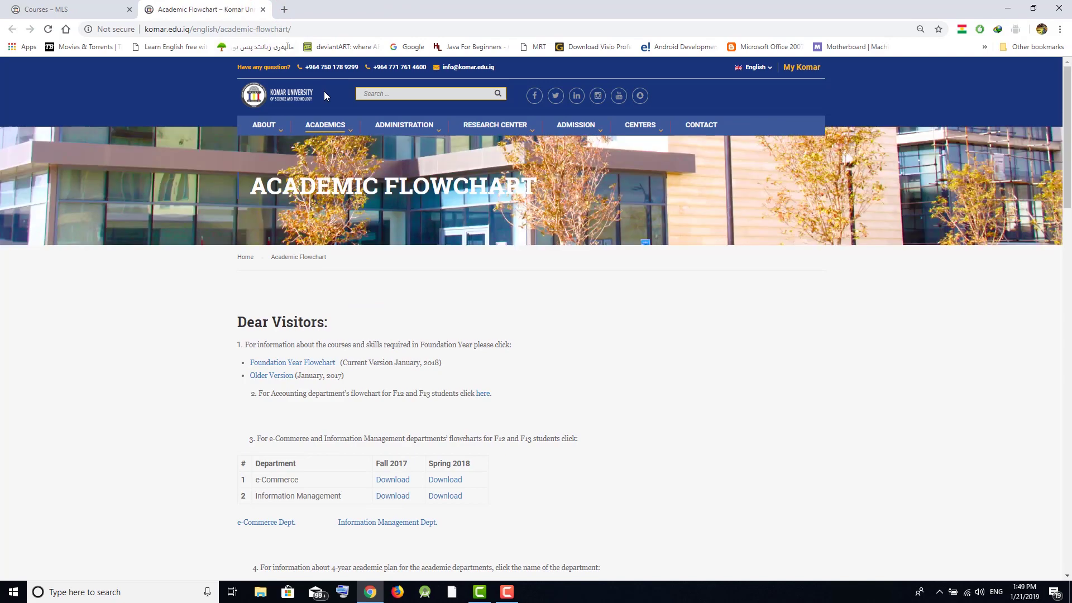
scroll(324, 92, "down", 8)
scroll(274, 71, "up", 8)
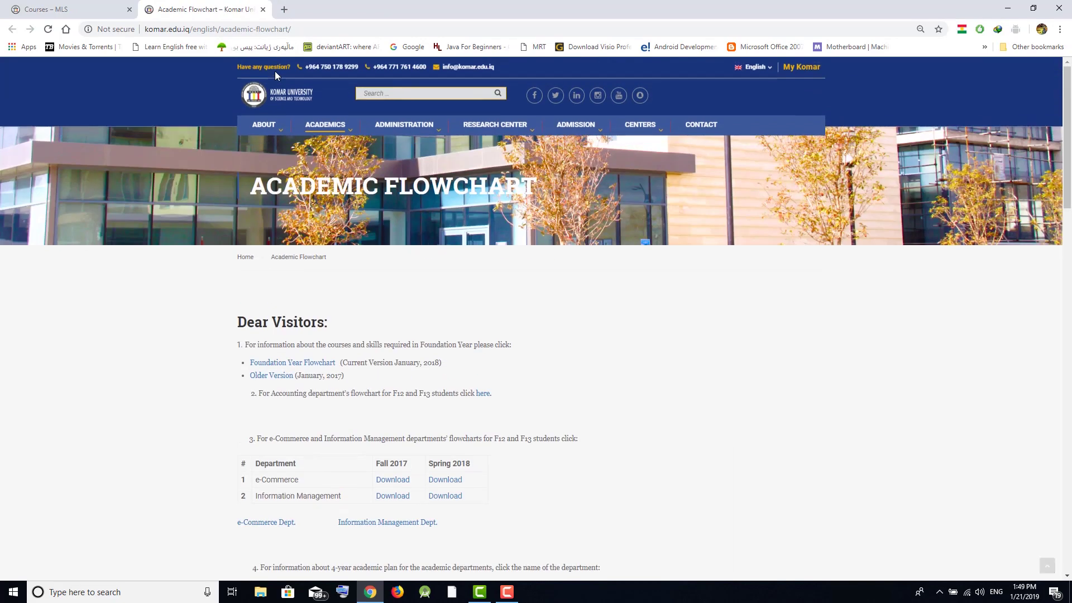
left_click(263, 9)
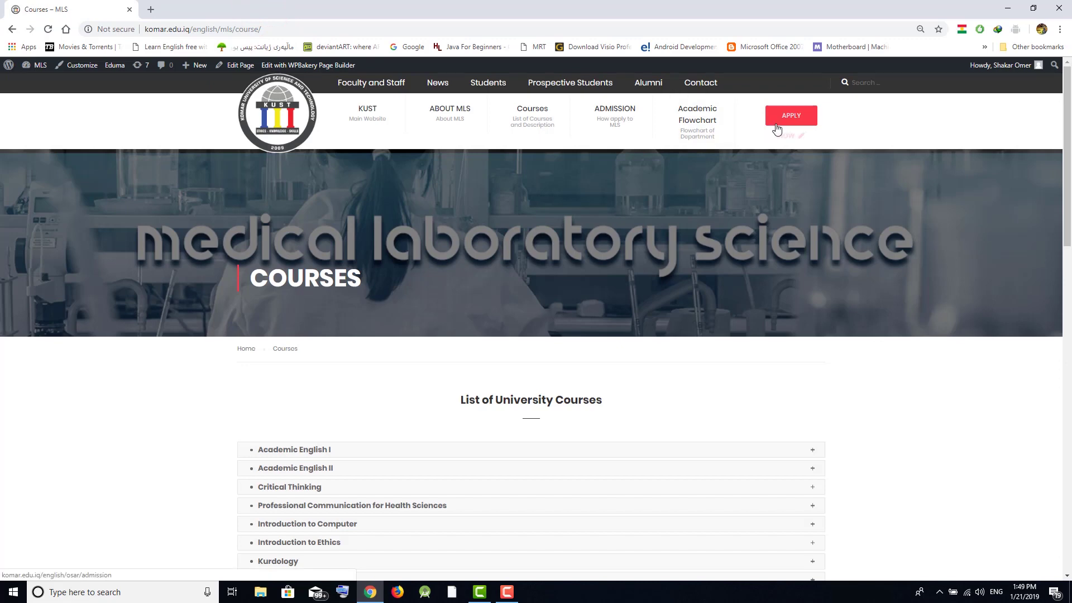
scroll(712, 138, "down", 8)
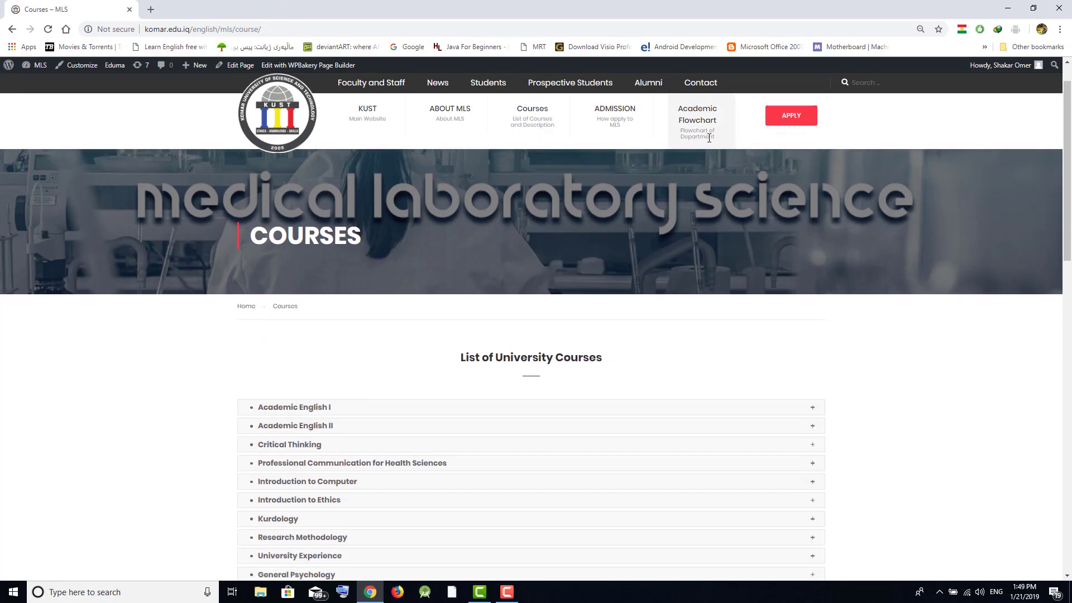
Go to the Gallery page through the ABOUT MLS footer link.
scroll(672, 222, "down", 9)
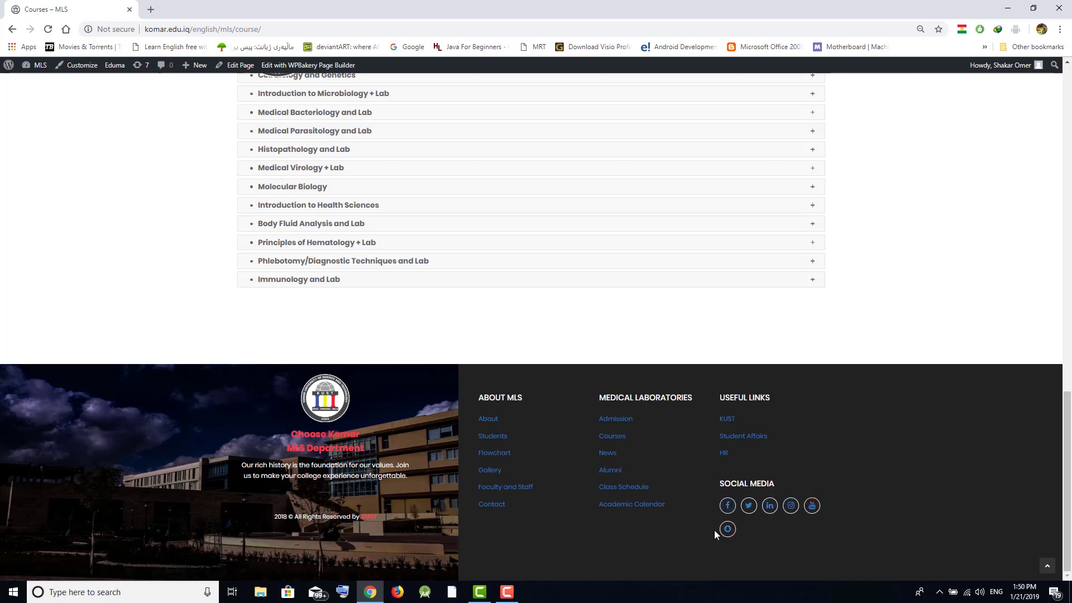
left_click(486, 474)
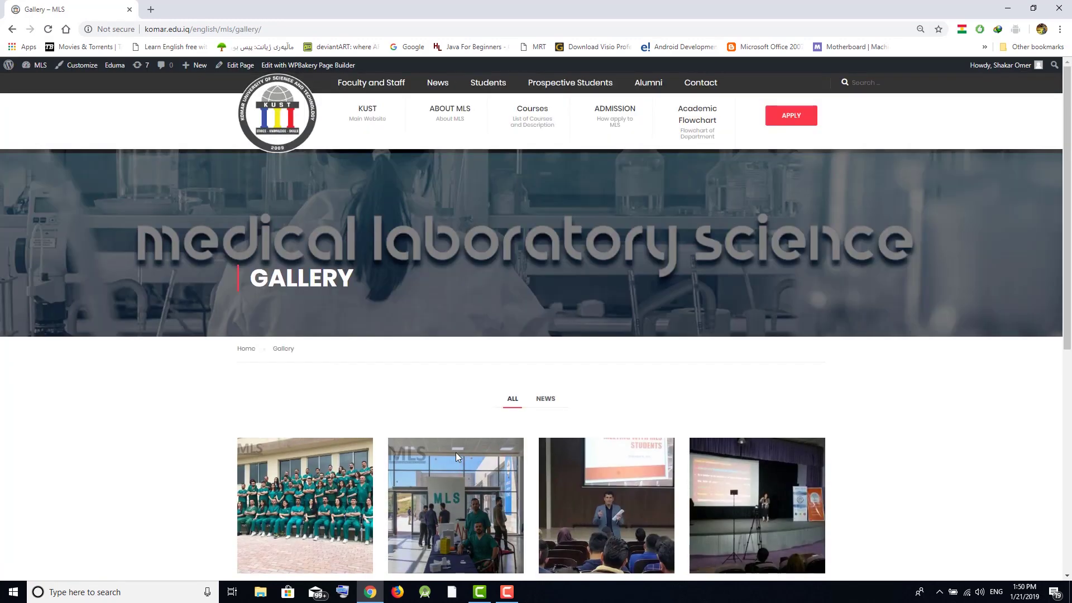
scroll(456, 456, "down", 3)
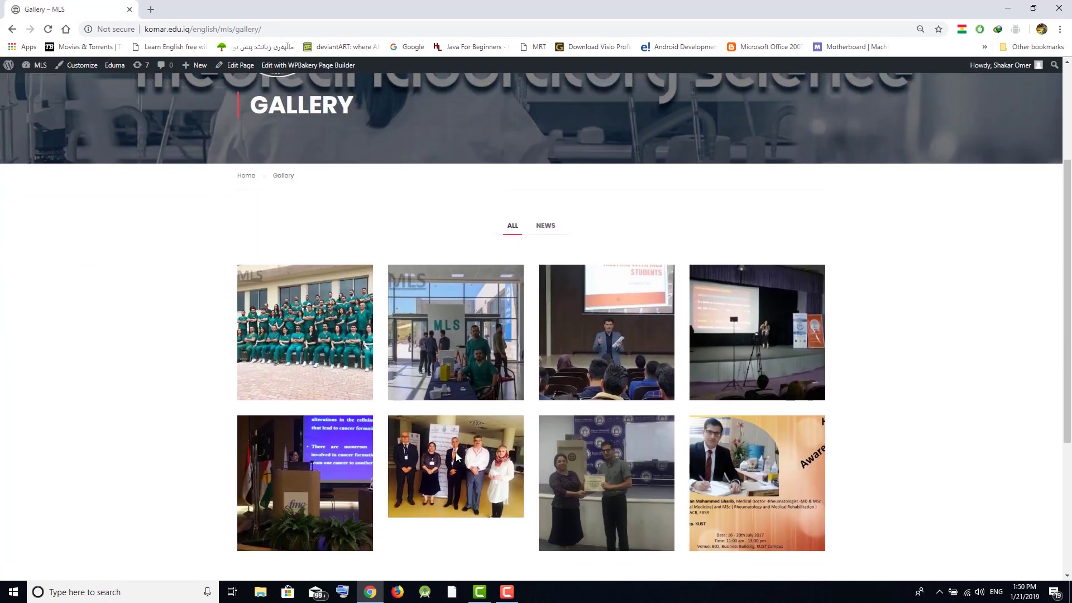
scroll(456, 456, "down", 2)
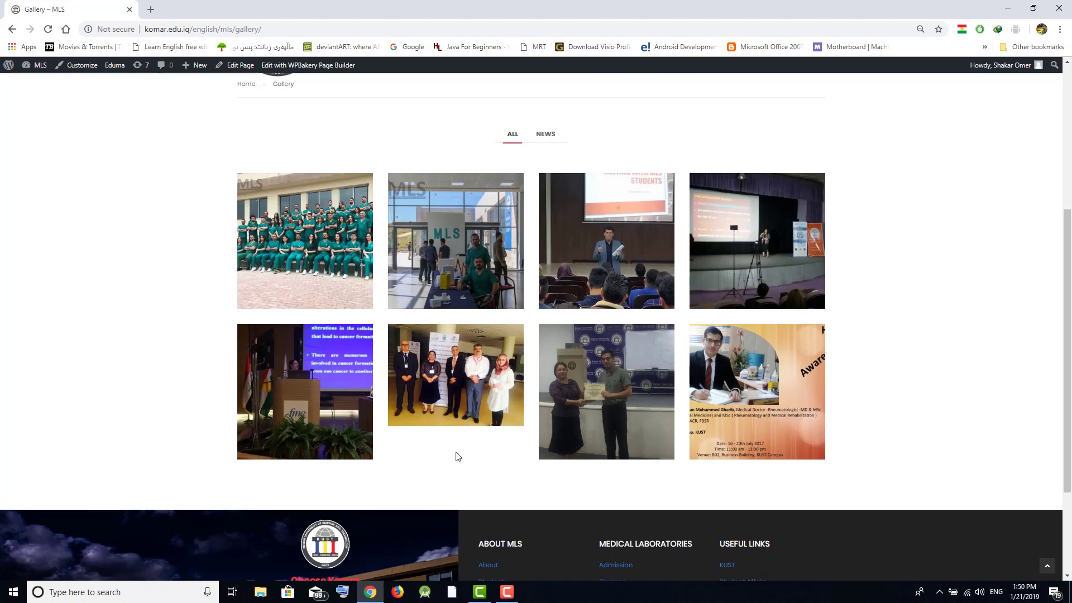
scroll(369, 354, "up", 3)
left_click(339, 471)
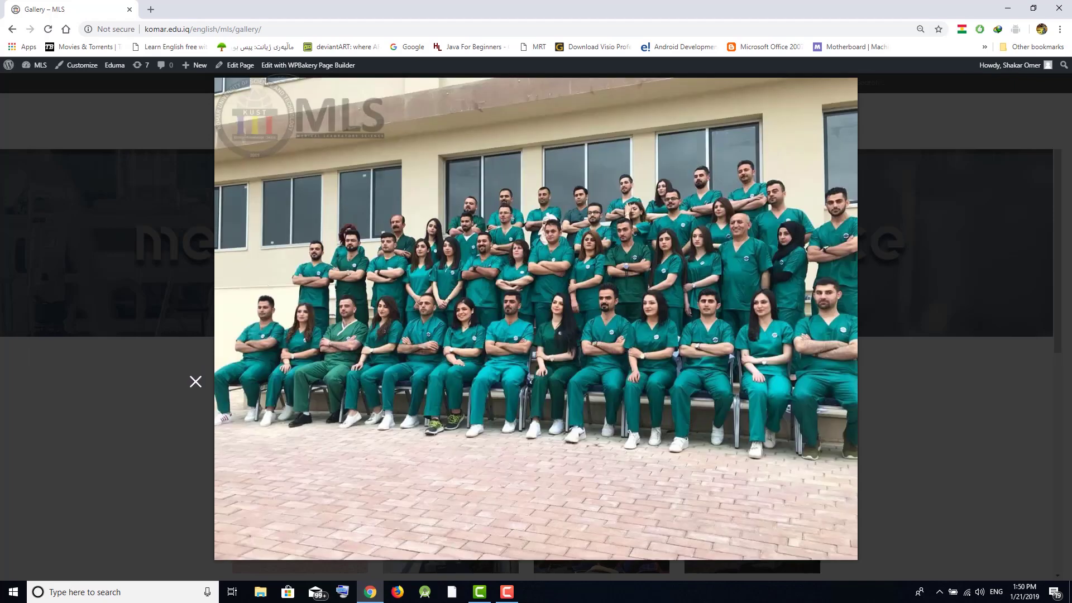
left_click(168, 409)
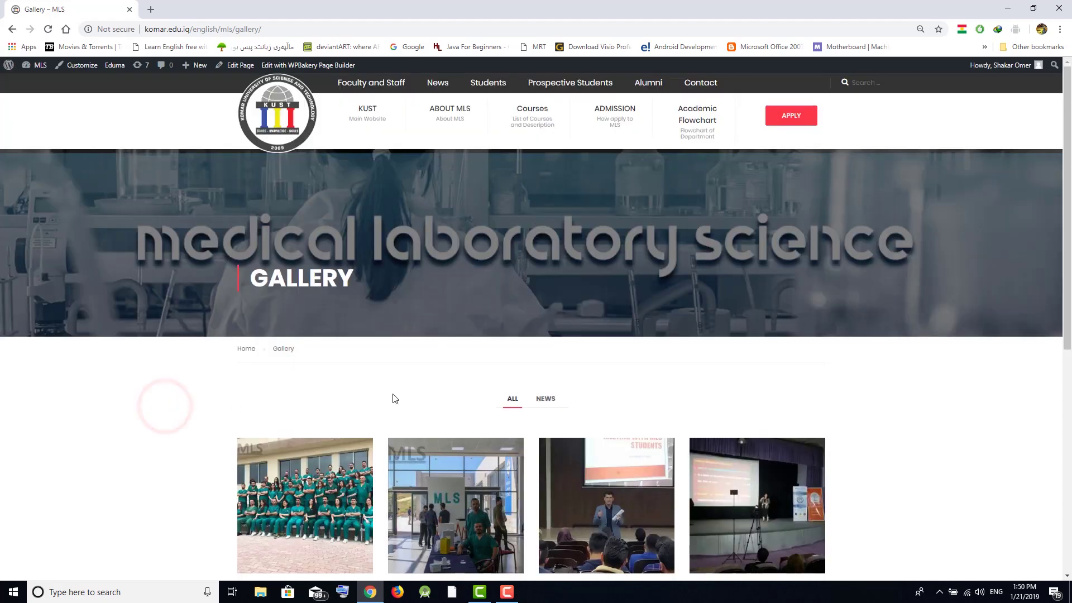